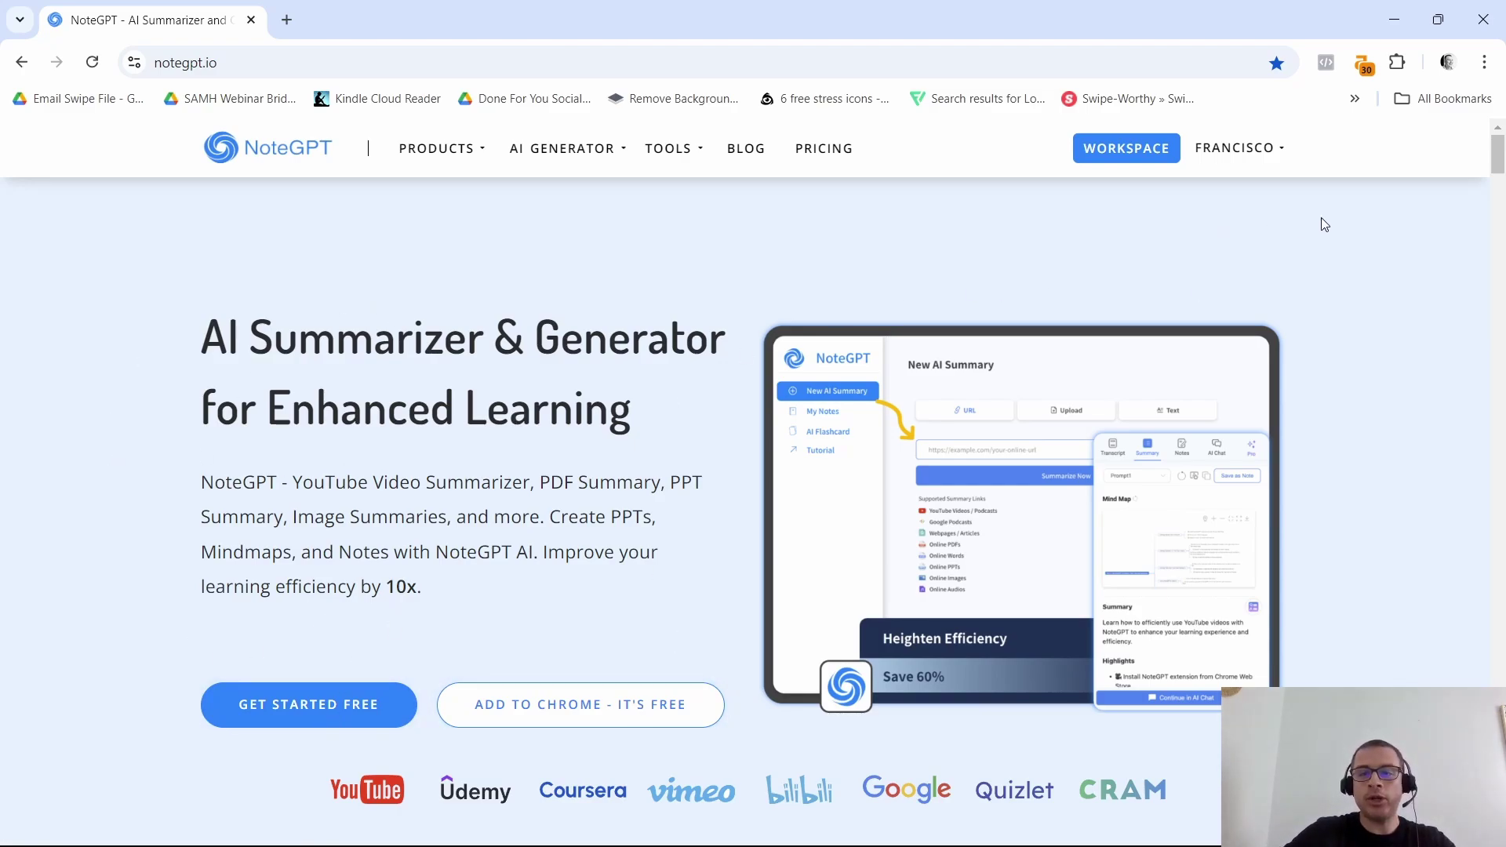
Step: Keep the NoteGPT workspace open, load YouTube in a new tab, and show recent searches
{"action": "left_click", "coordinate": [1126, 155]}
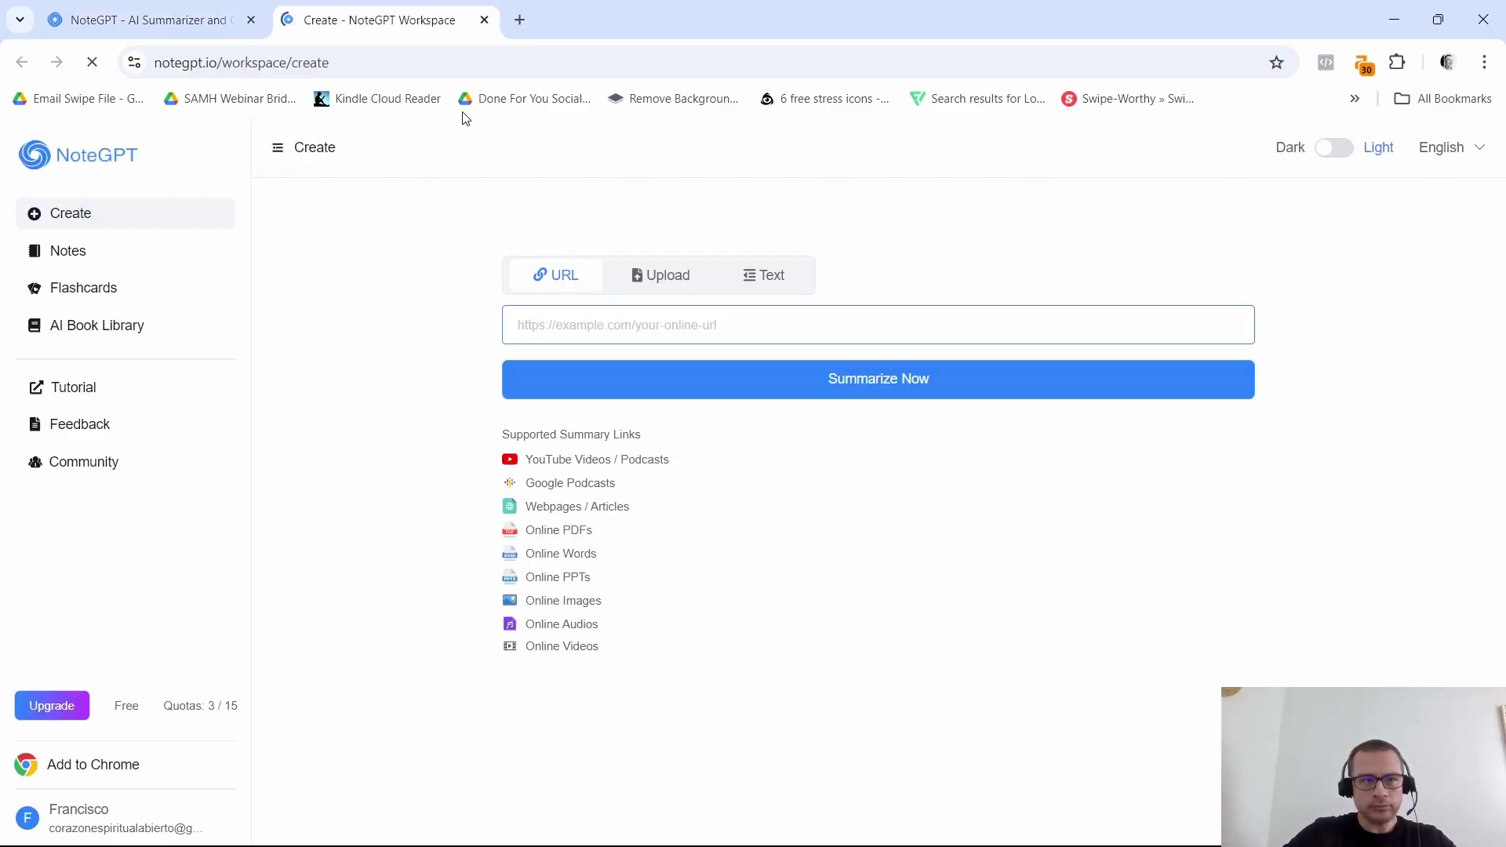
{"action": "left_click", "coordinate": [520, 21]}
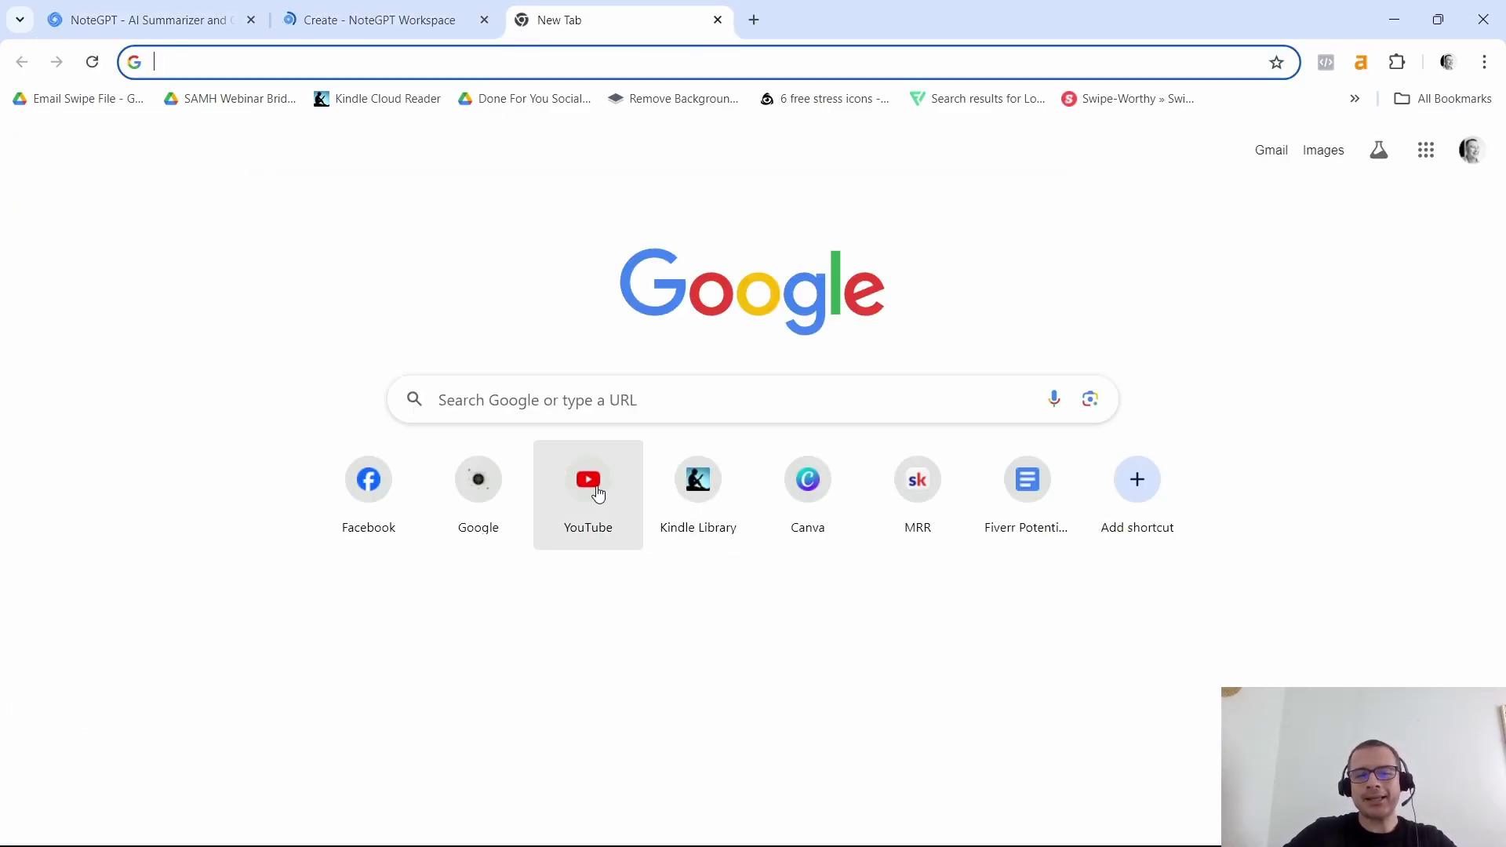
{"action": "left_click", "coordinate": [597, 493]}
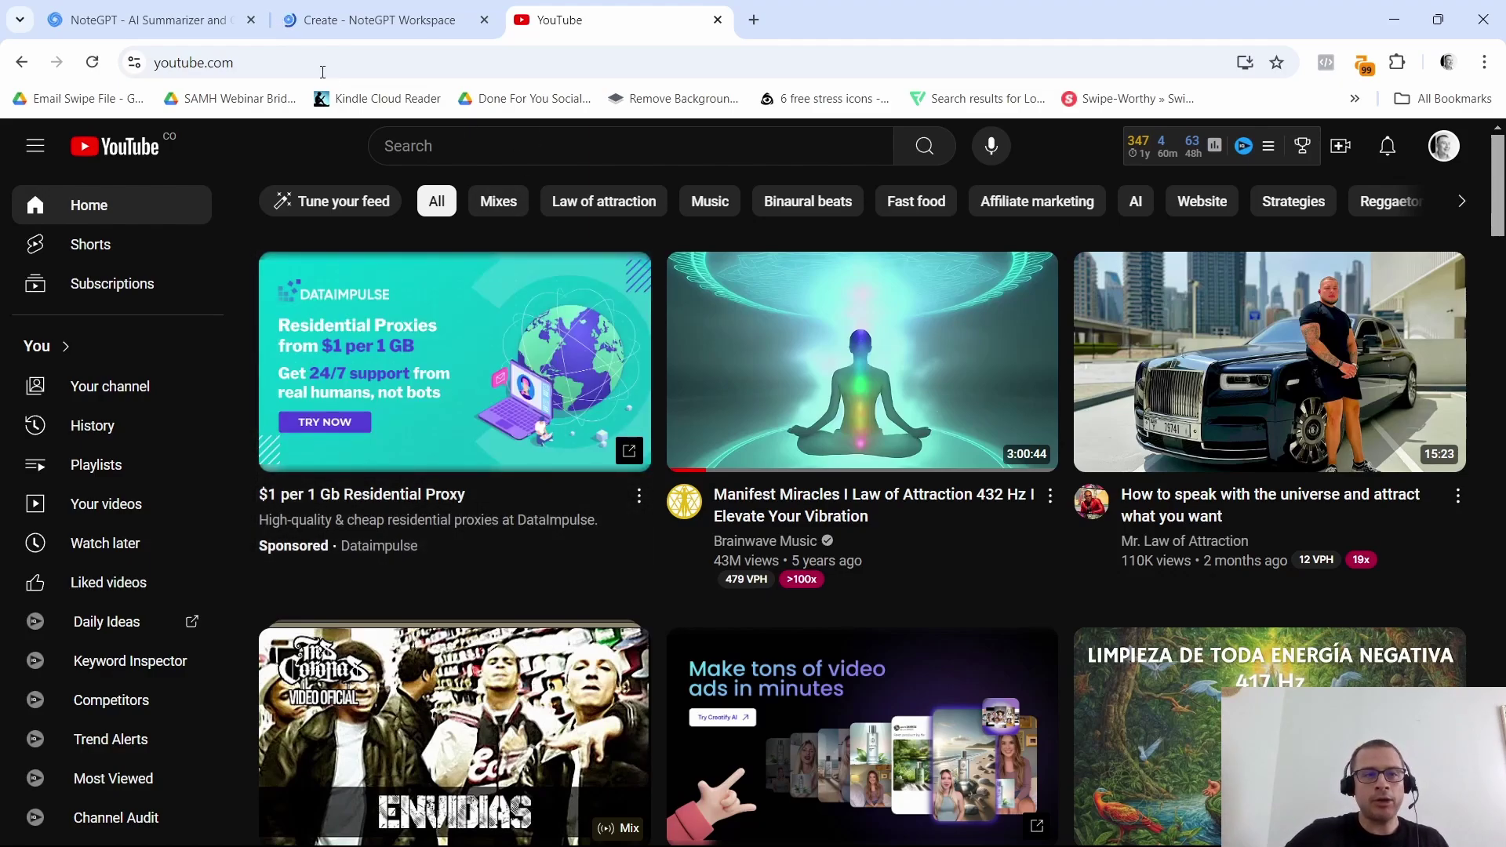
{"action": "left_click", "coordinate": [490, 147]}
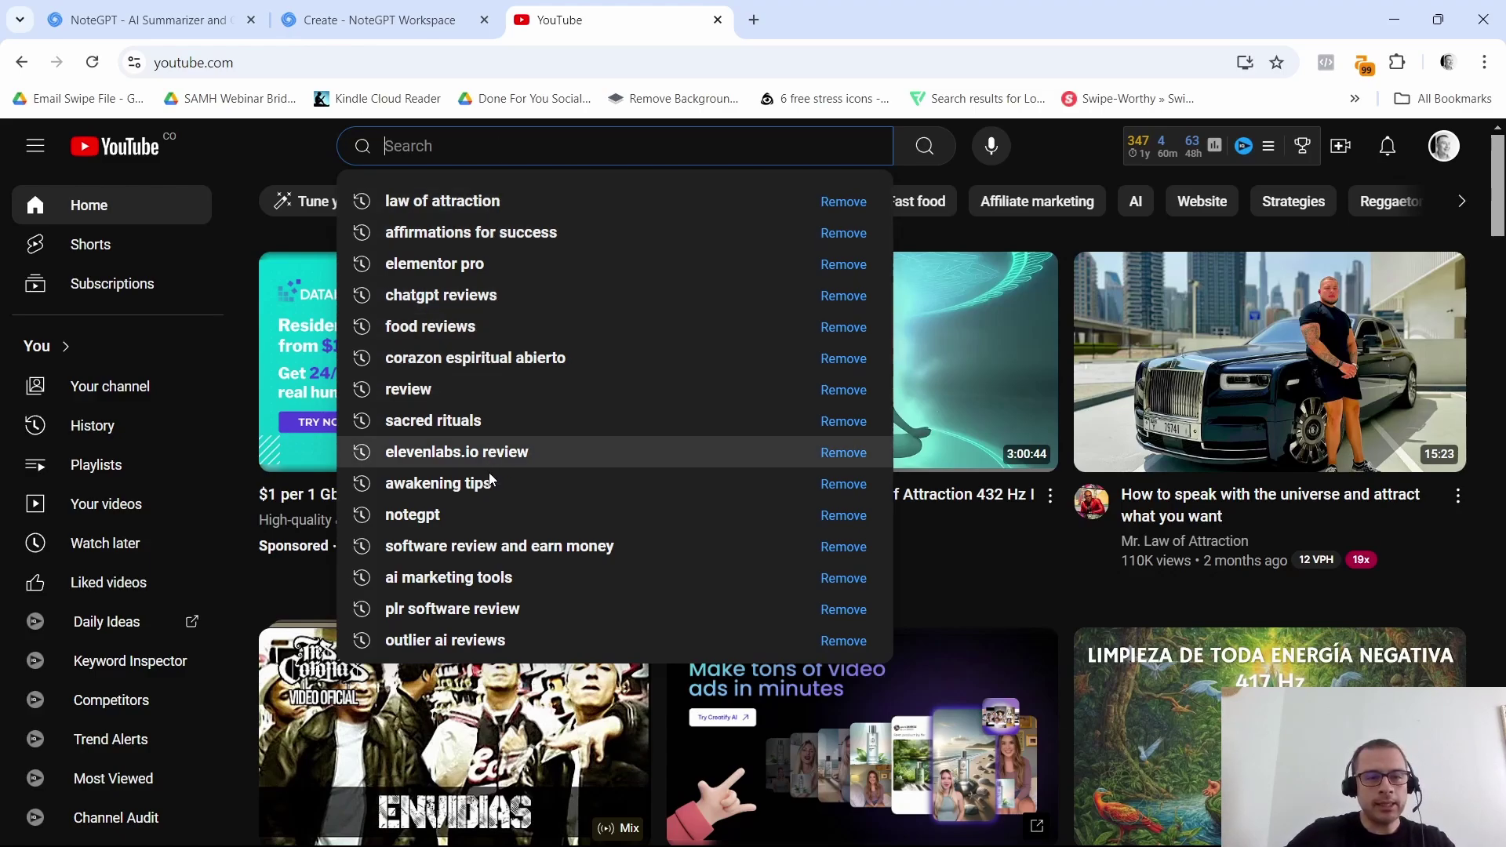
Step: Rerun the 'awakening tips' search and sort the results by view count
{"action": "left_click", "coordinate": [449, 484]}
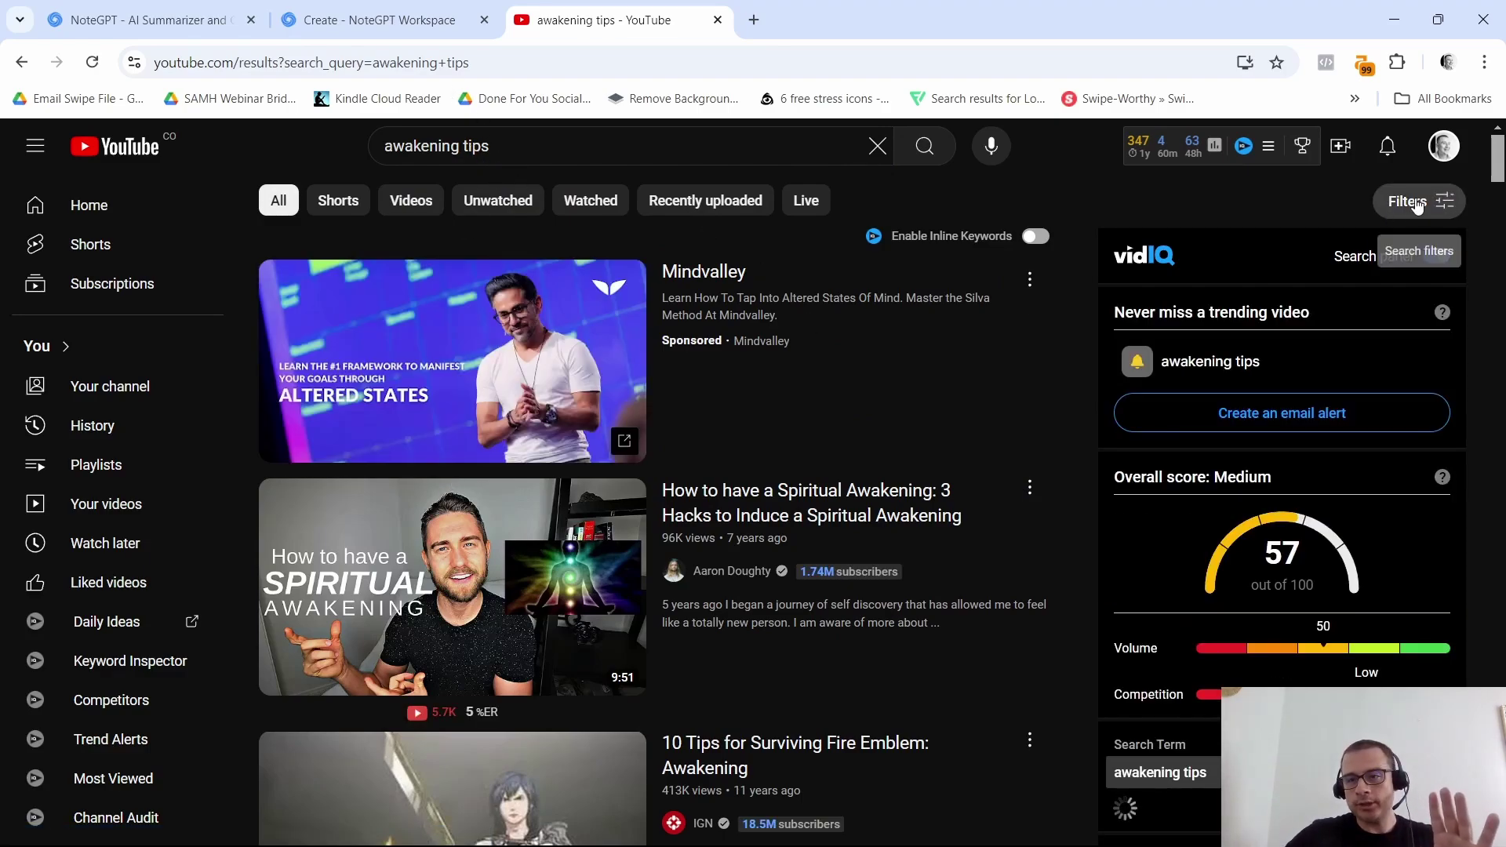
{"action": "left_click", "coordinate": [1416, 201]}
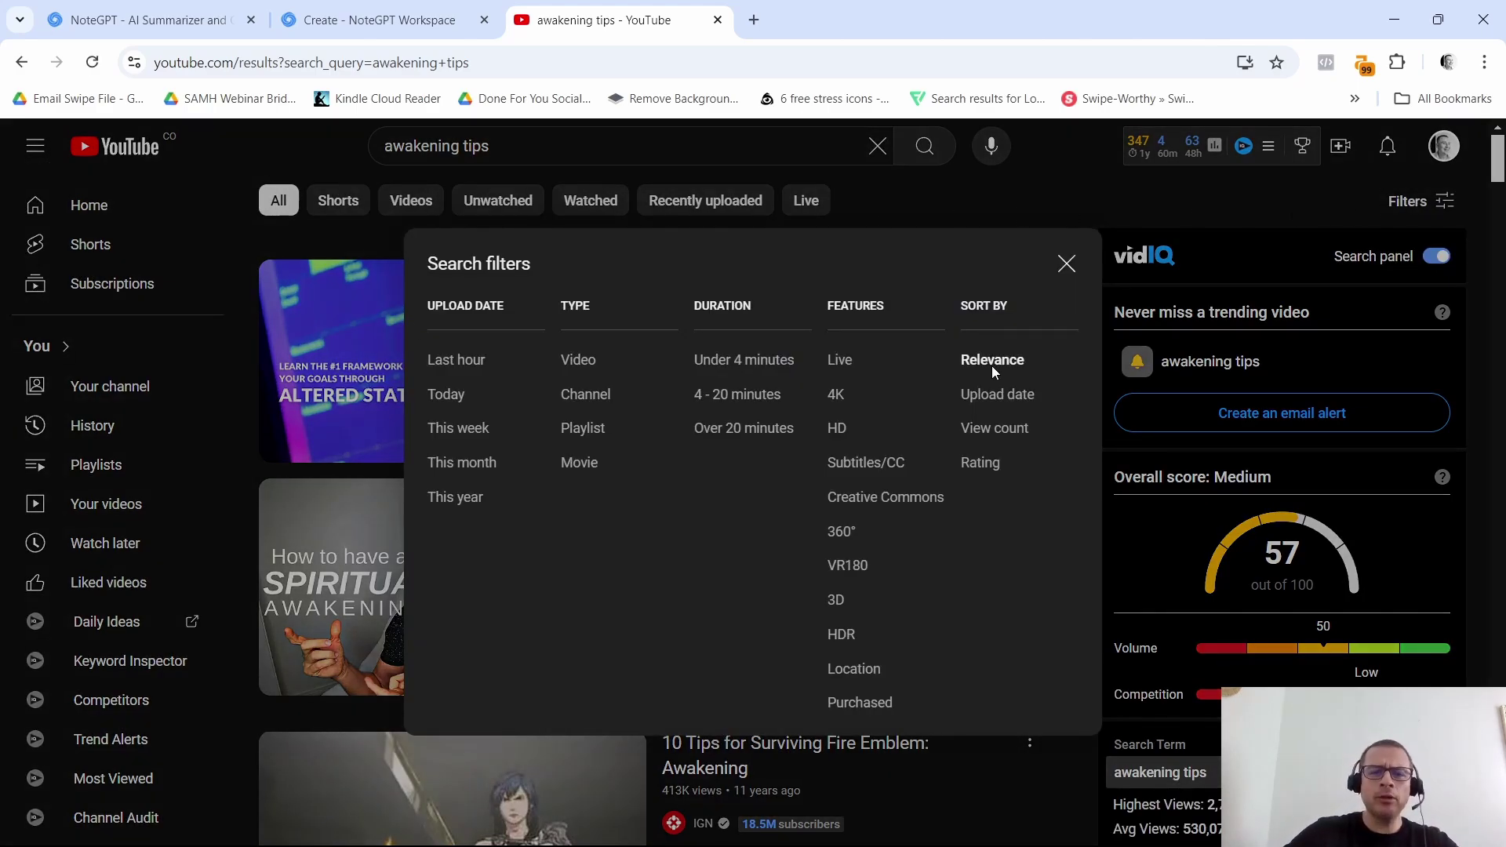
{"action": "left_click", "coordinate": [979, 430]}
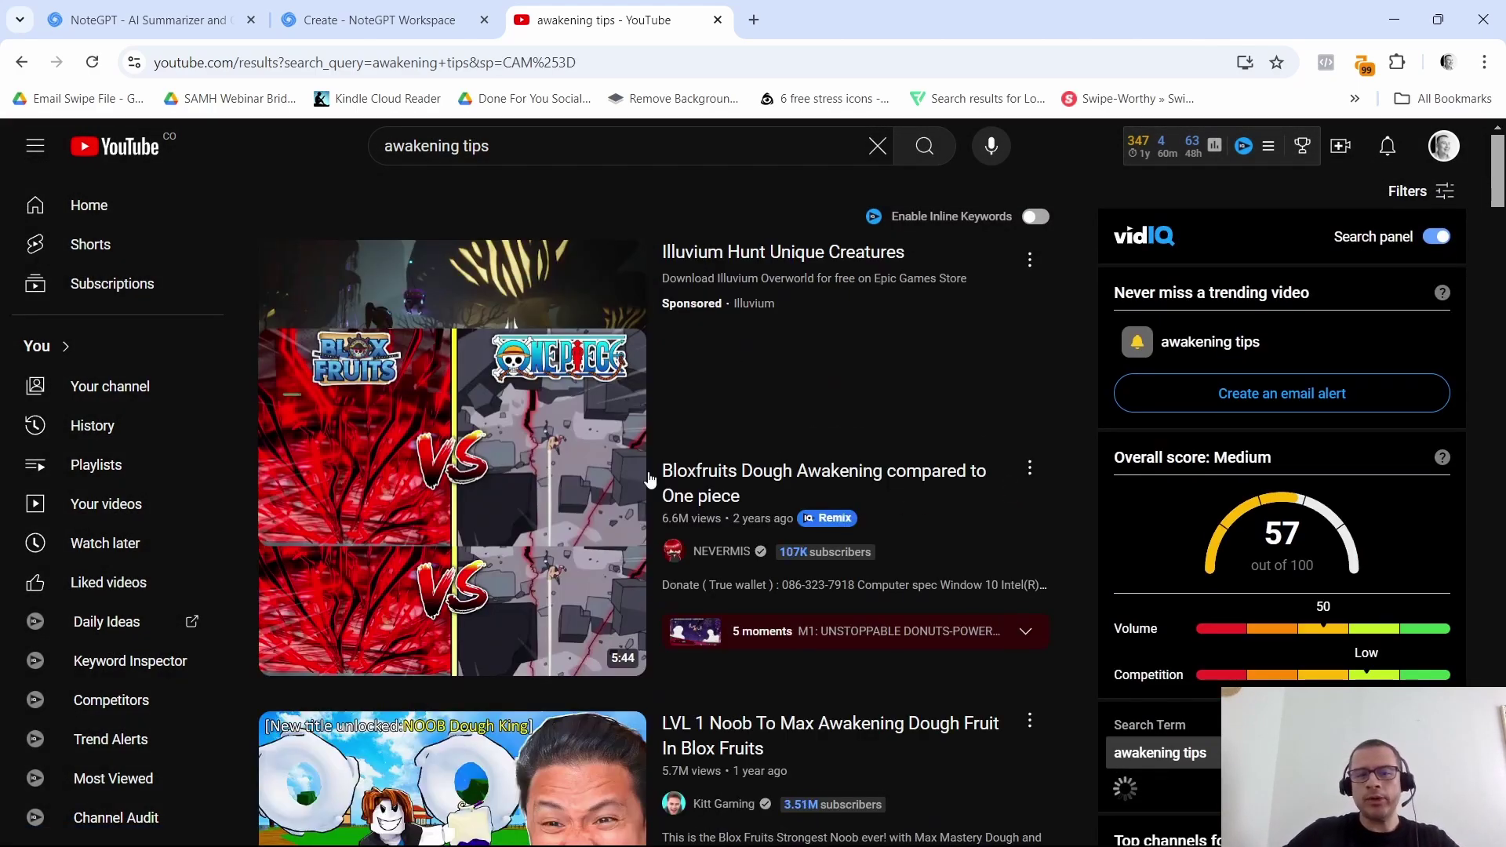
Step: Scroll through the view-count-sorted awakening tips results
{"action": "scroll", "coordinate": [863, 510], "scroll_direction": "down", "scroll_amount": 3}
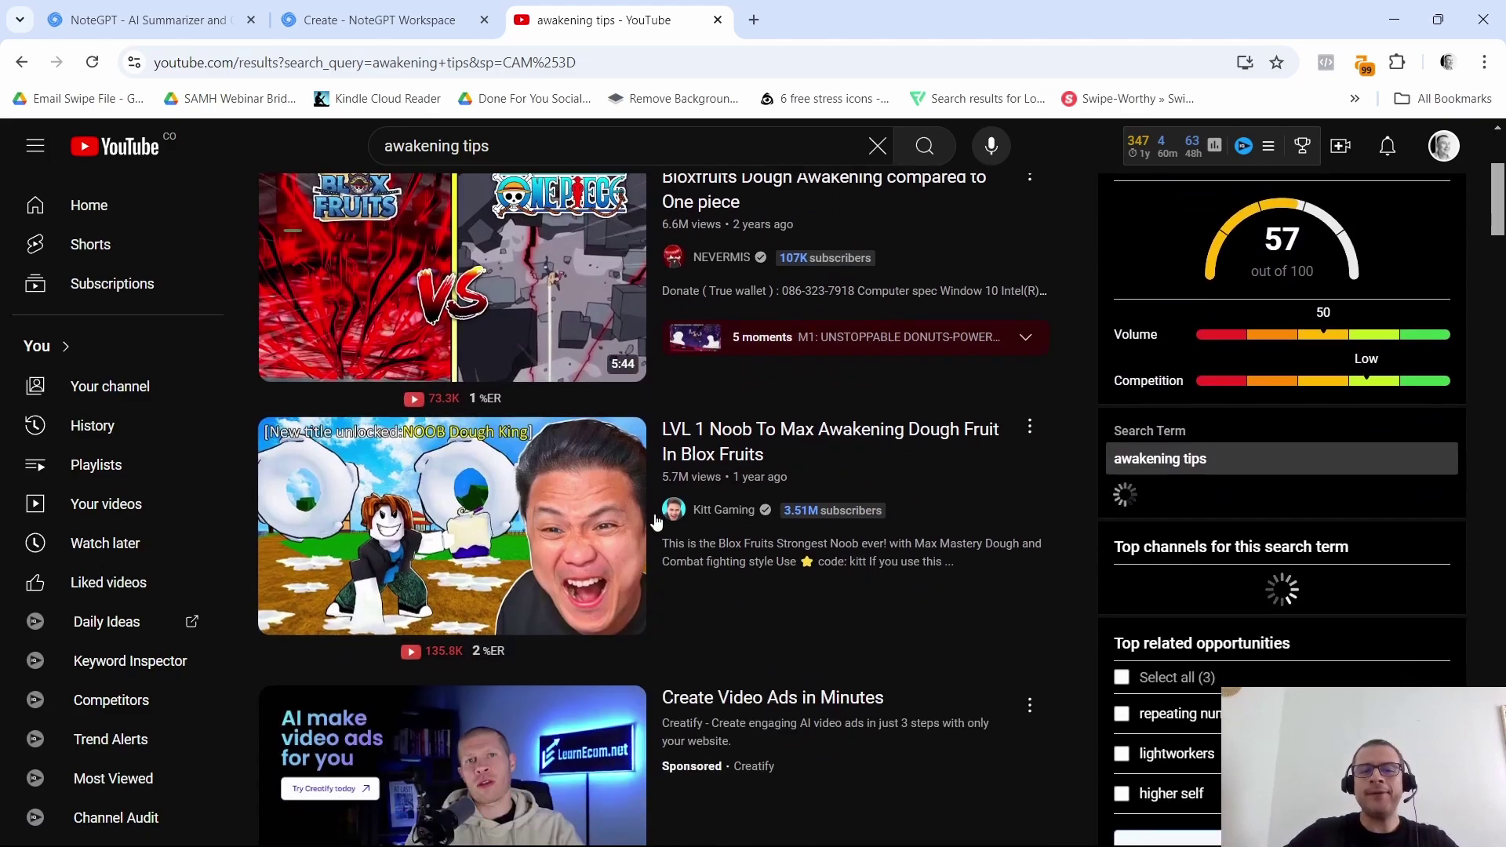
{"action": "scroll", "coordinate": [661, 521], "scroll_direction": "down", "scroll_amount": 4}
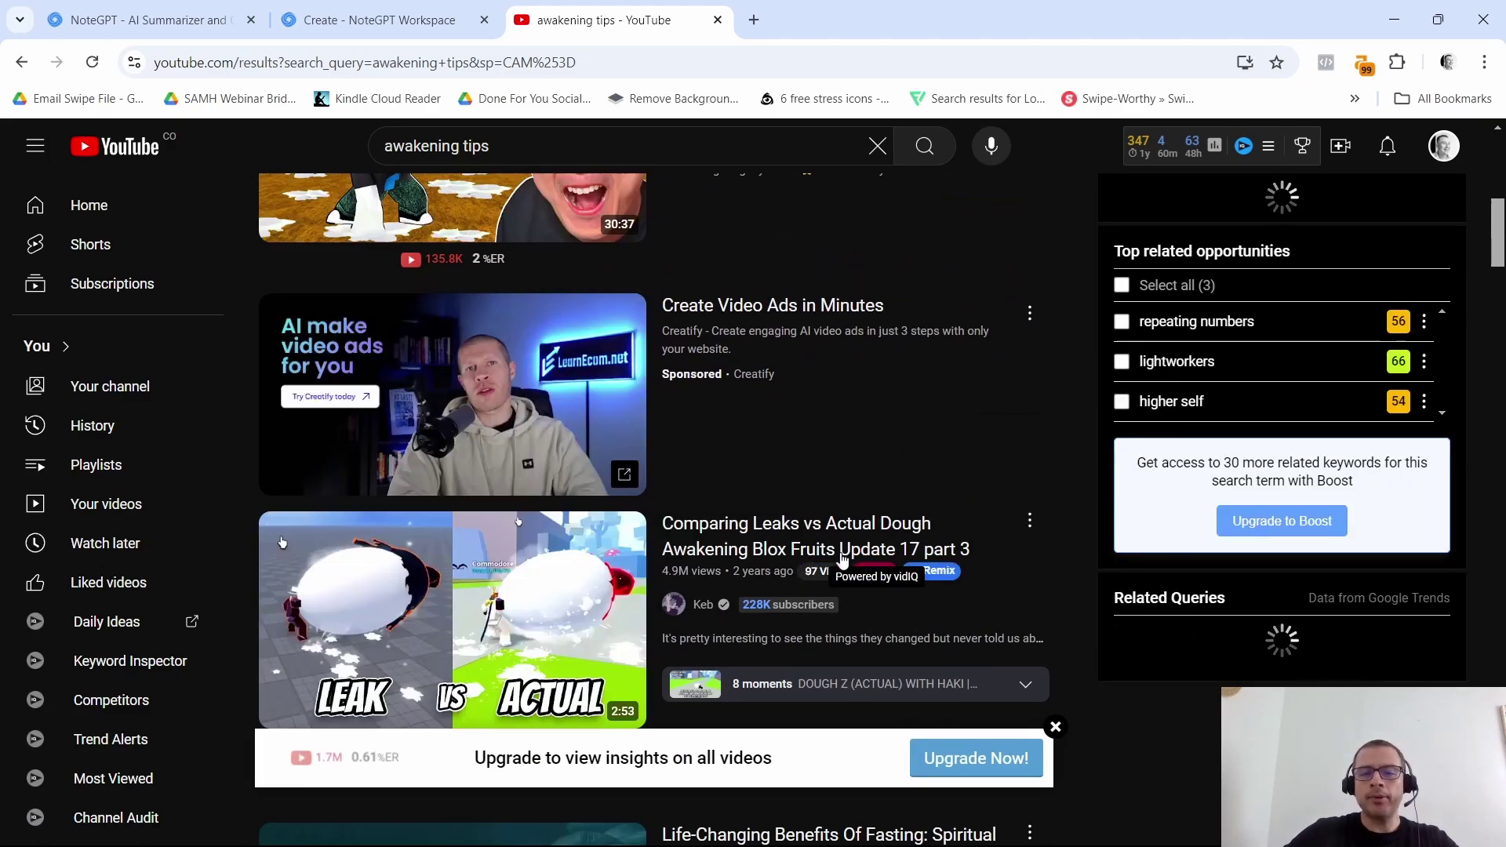
{"action": "scroll", "coordinate": [859, 553], "scroll_direction": "down", "scroll_amount": 1}
{"action": "scroll", "coordinate": [904, 595], "scroll_direction": "down", "scroll_amount": 2}
{"action": "scroll", "coordinate": [905, 594], "scroll_direction": "down", "scroll_amount": 3}
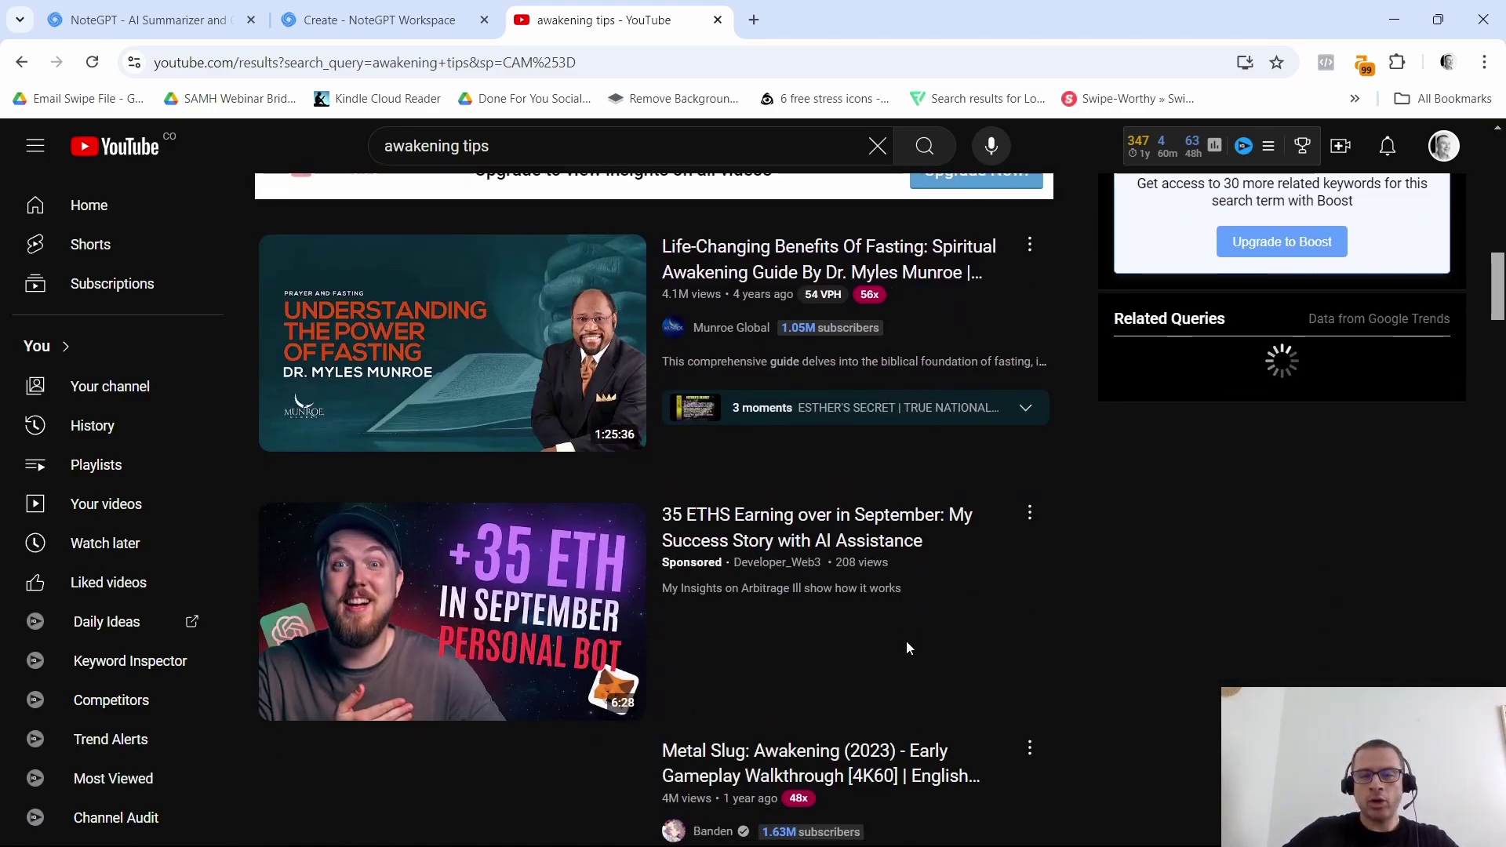
{"action": "scroll", "coordinate": [907, 663], "scroll_direction": "up", "scroll_amount": 1}
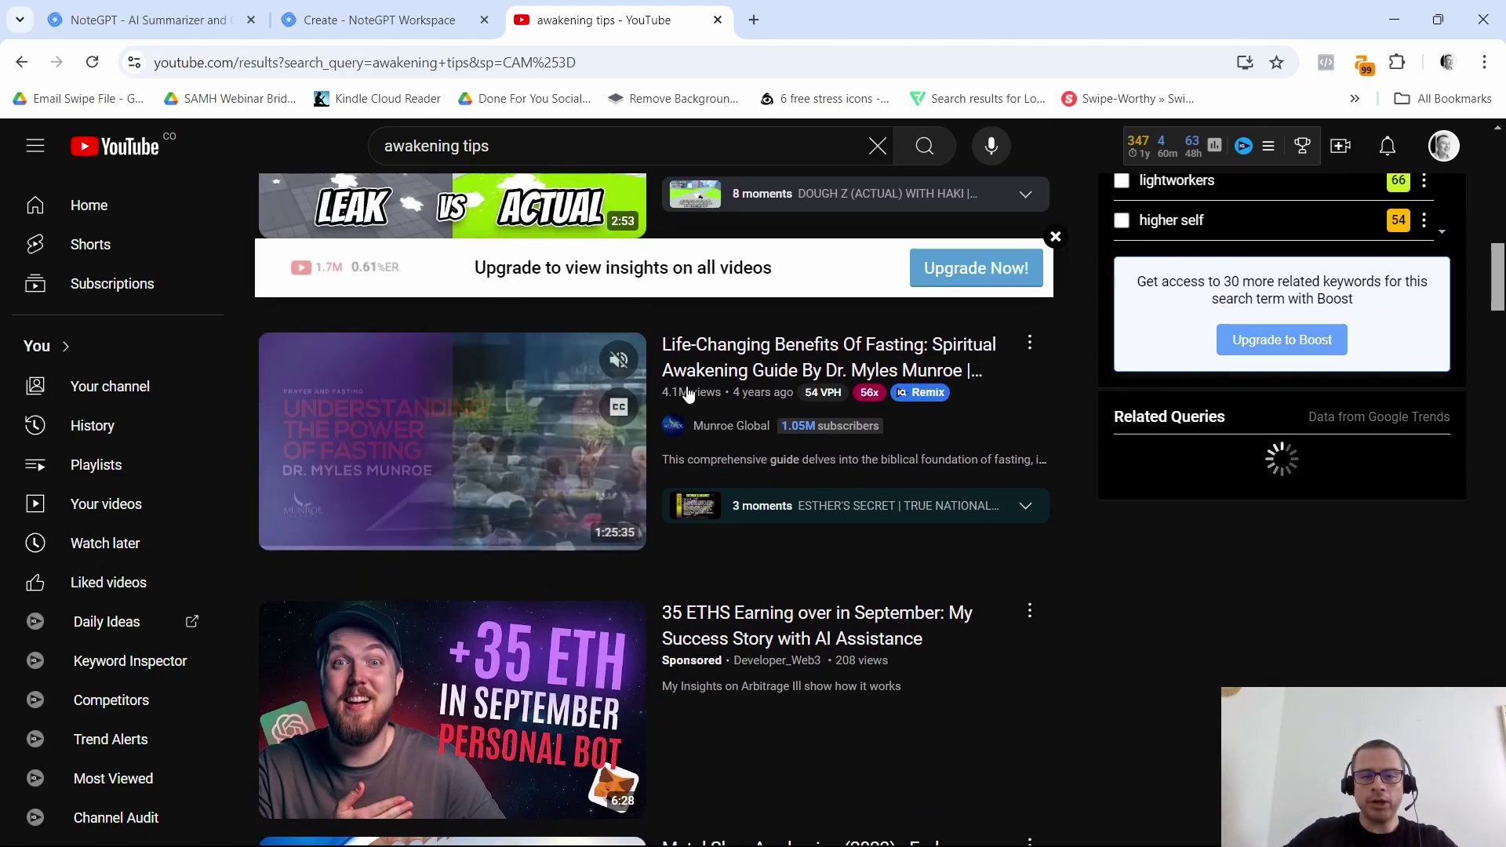
{"action": "mouse_move", "coordinate": [452, 342]}
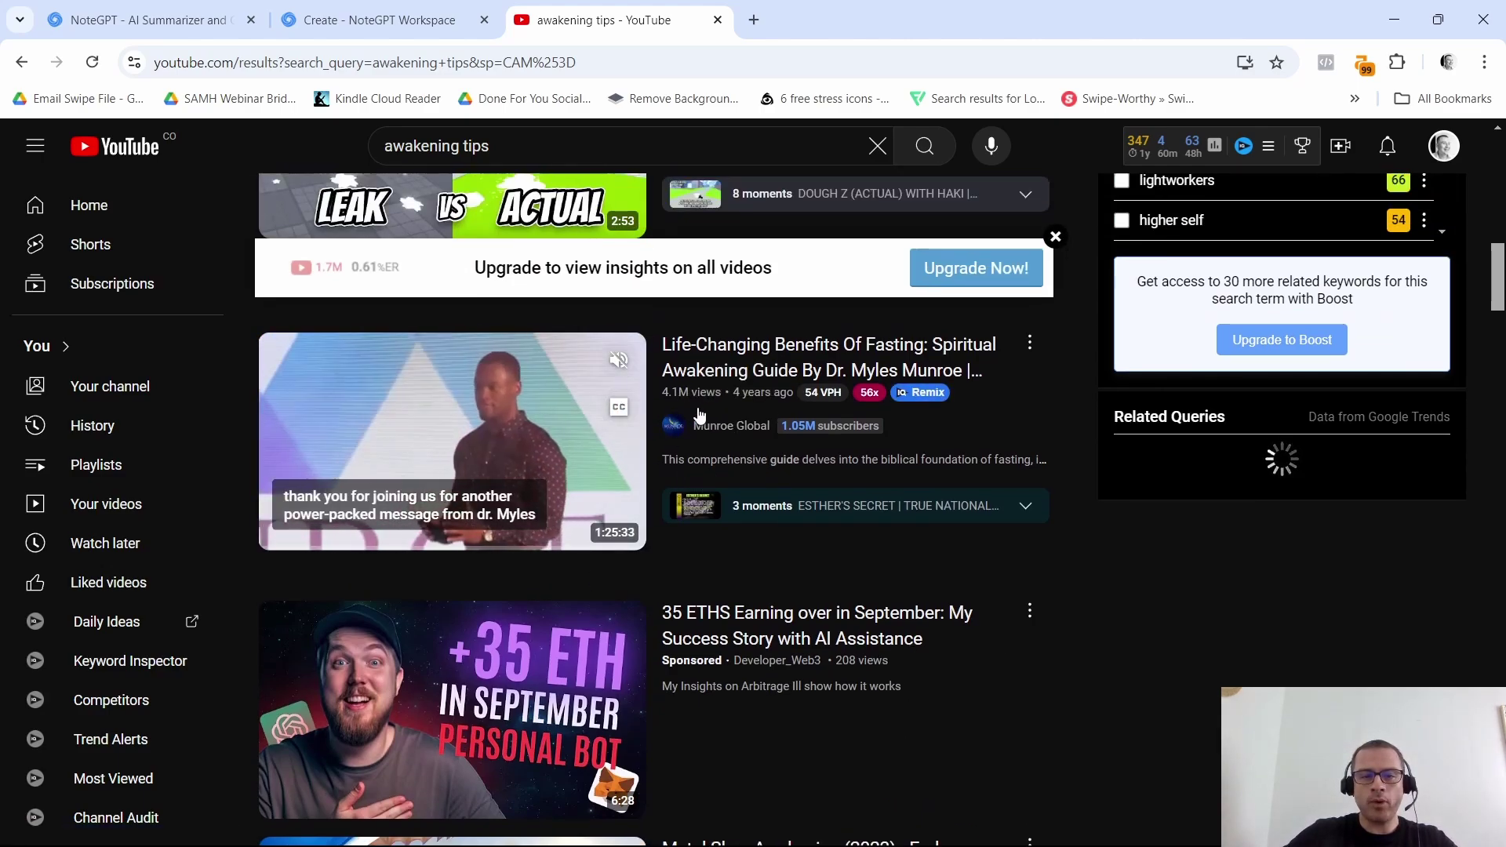
{"action": "scroll", "coordinate": [737, 435], "scroll_direction": "down", "scroll_amount": 2}
{"action": "scroll", "coordinate": [760, 462], "scroll_direction": "up", "scroll_amount": 1}
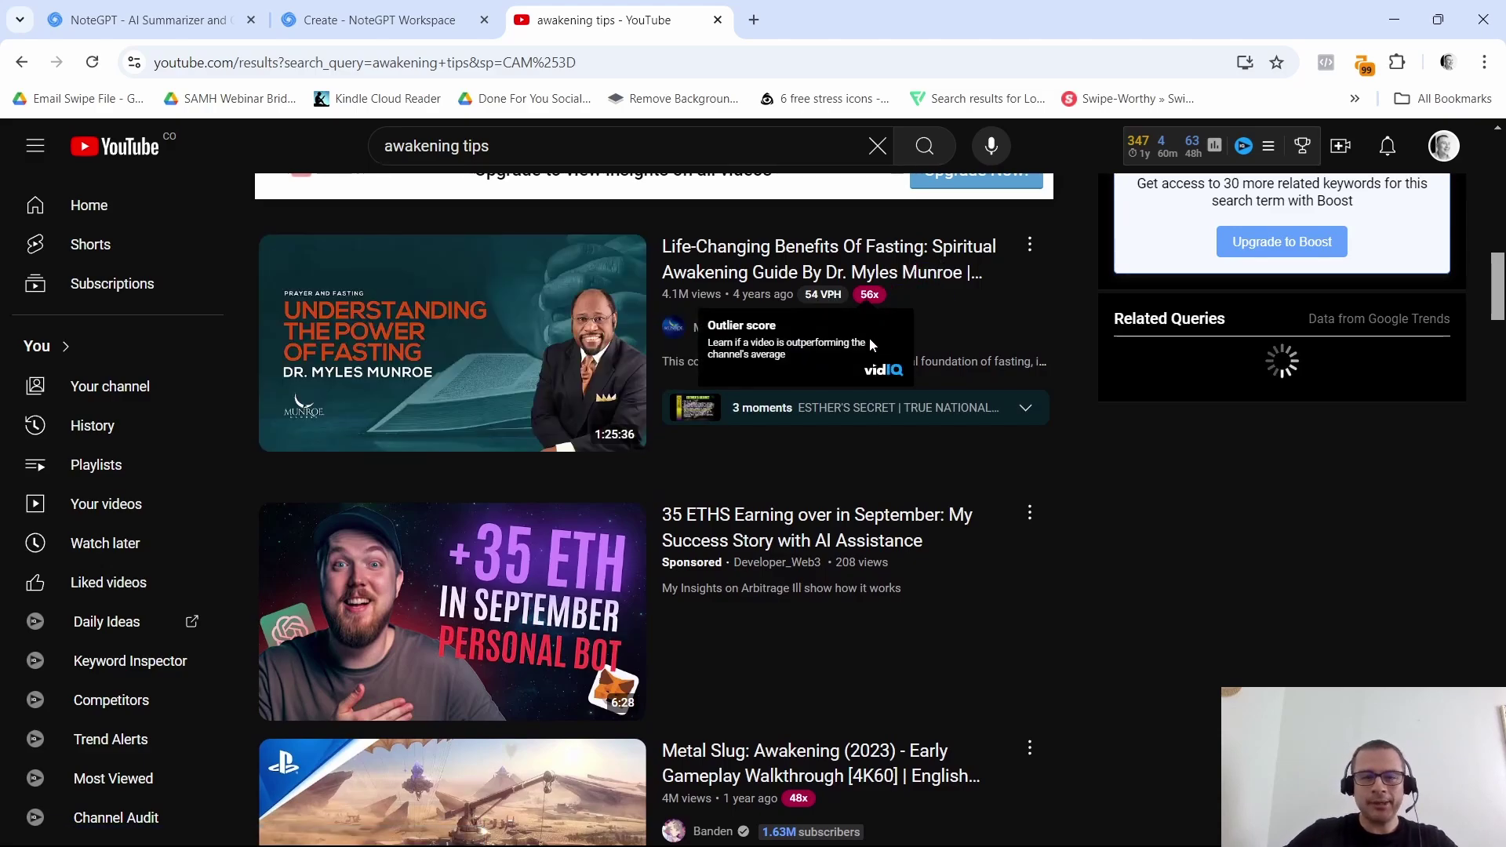
{"action": "scroll", "coordinate": [886, 363], "scroll_direction": "down", "scroll_amount": 2}
{"action": "scroll", "coordinate": [884, 396], "scroll_direction": "down", "scroll_amount": 2}
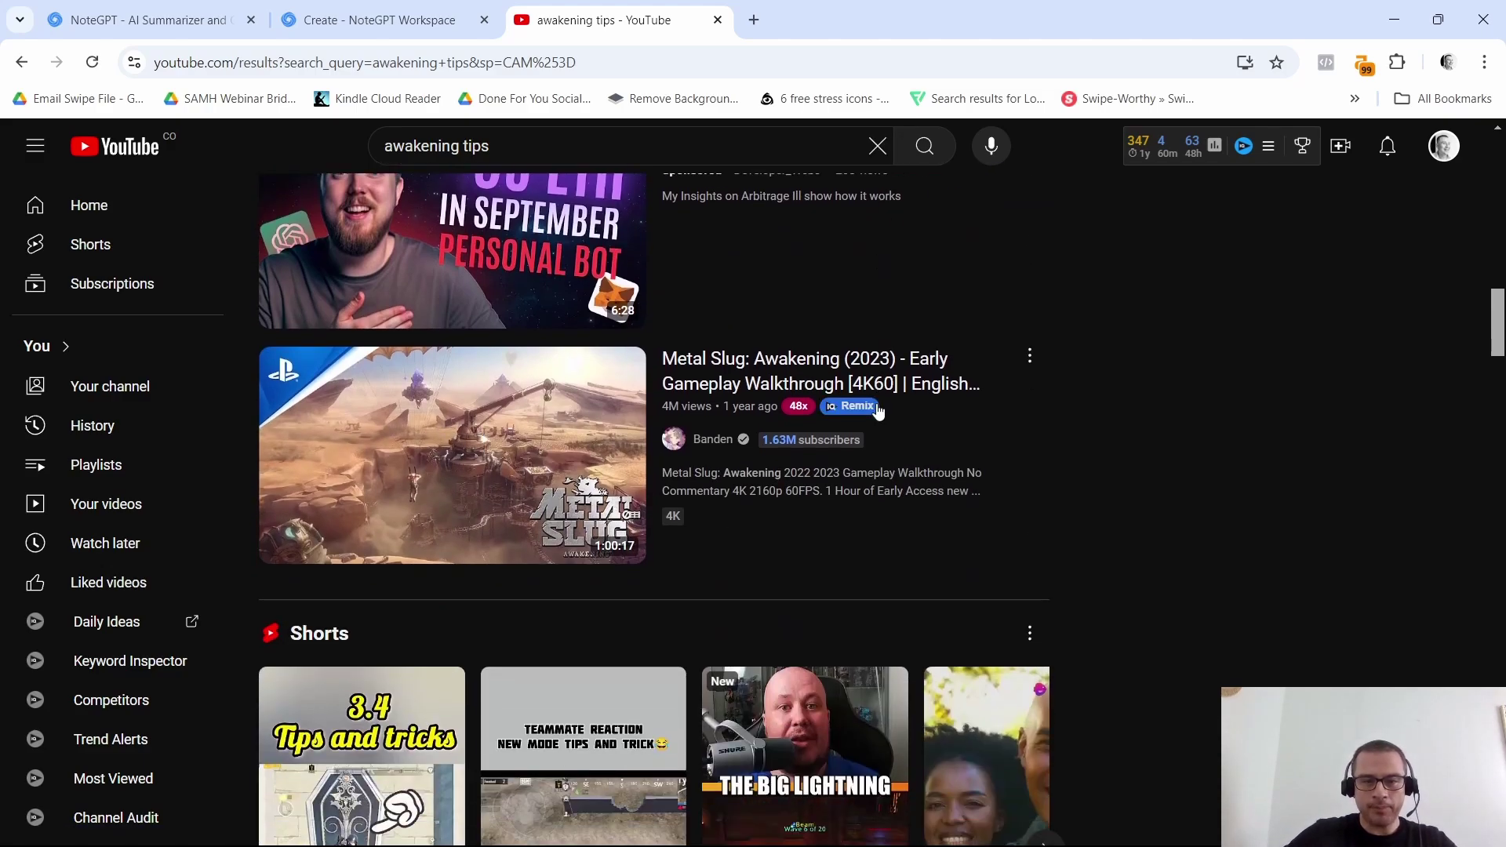
{"action": "scroll", "coordinate": [870, 470], "scroll_direction": "down", "scroll_amount": 7}
{"action": "scroll", "coordinate": [868, 483], "scroll_direction": "down", "scroll_amount": 3}
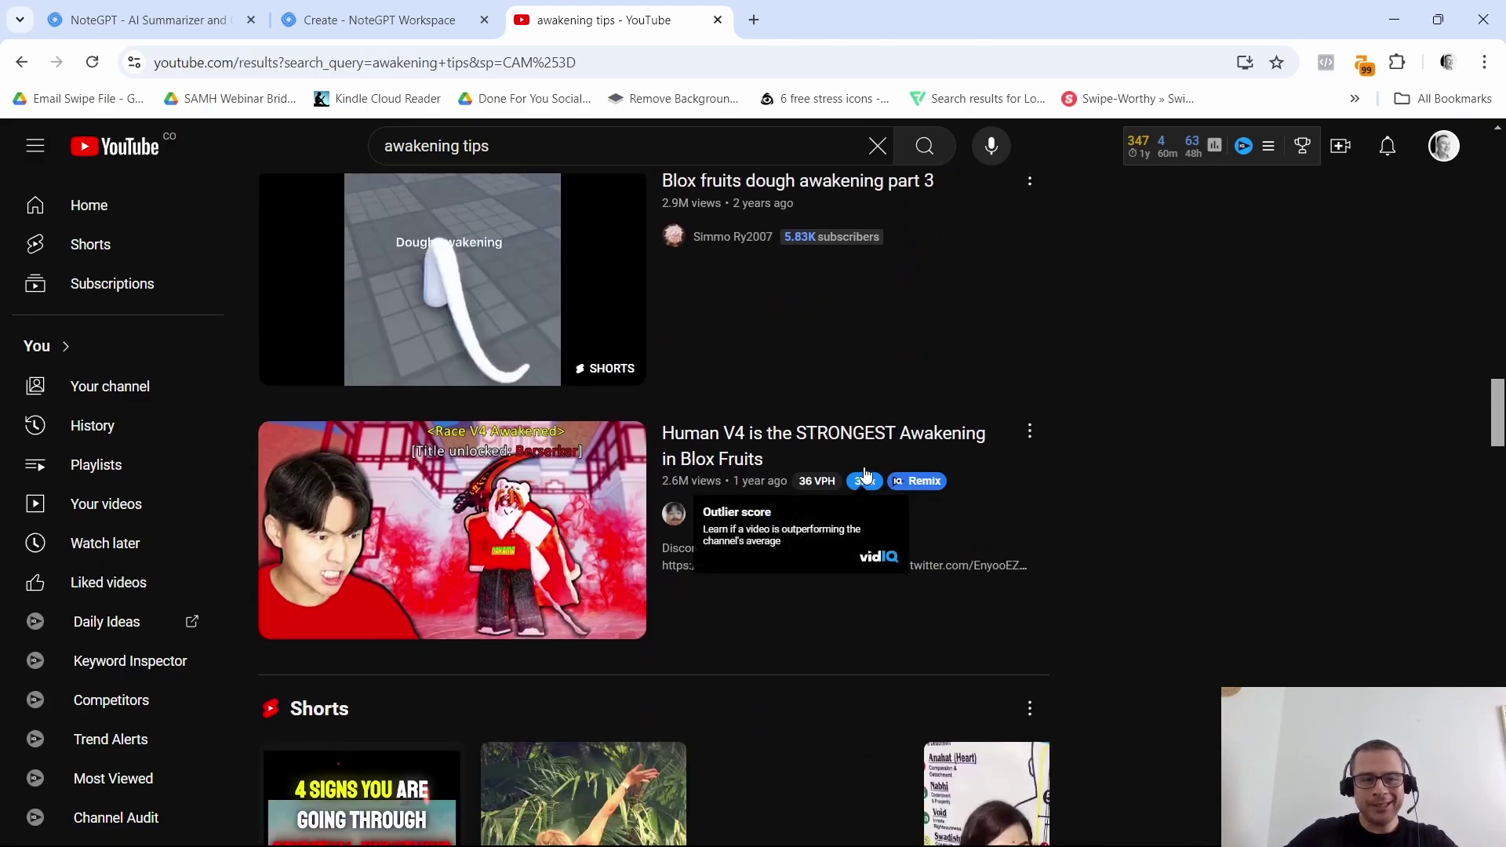
{"action": "scroll", "coordinate": [863, 485], "scroll_direction": "down", "scroll_amount": 6}
{"action": "scroll", "coordinate": [861, 486], "scroll_direction": "down", "scroll_amount": 3}
{"action": "scroll", "coordinate": [862, 487], "scroll_direction": "down", "scroll_amount": 3}
{"action": "scroll", "coordinate": [860, 486], "scroll_direction": "down", "scroll_amount": 3}
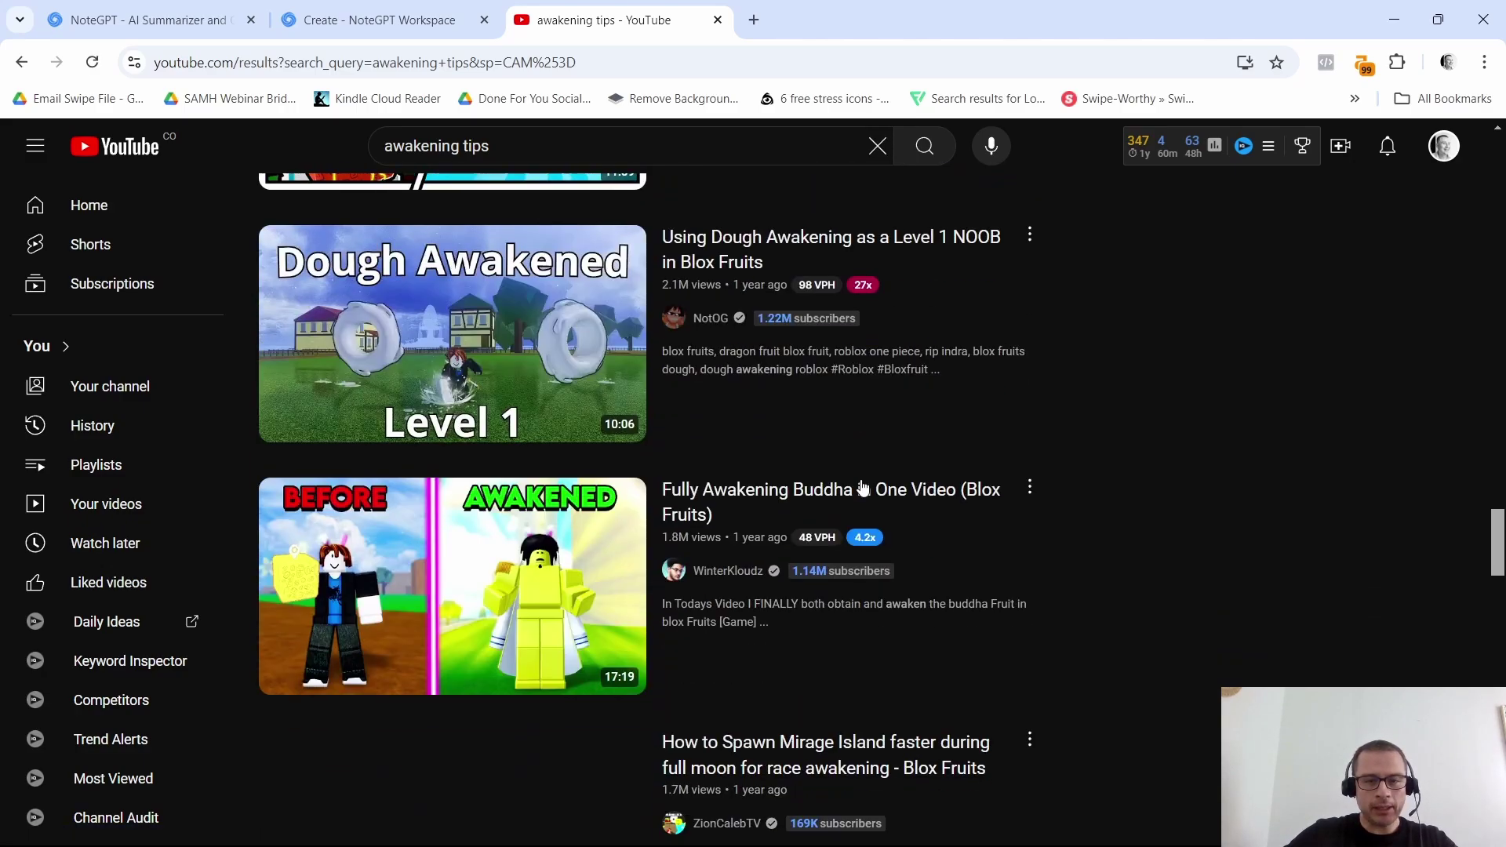
{"action": "scroll", "coordinate": [859, 492], "scroll_direction": "down", "scroll_amount": 4}
{"action": "scroll", "coordinate": [858, 494], "scroll_direction": "down", "scroll_amount": 4}
{"action": "scroll", "coordinate": [856, 498], "scroll_direction": "down", "scroll_amount": 4}
{"action": "scroll", "coordinate": [861, 496], "scroll_direction": "down", "scroll_amount": 5}
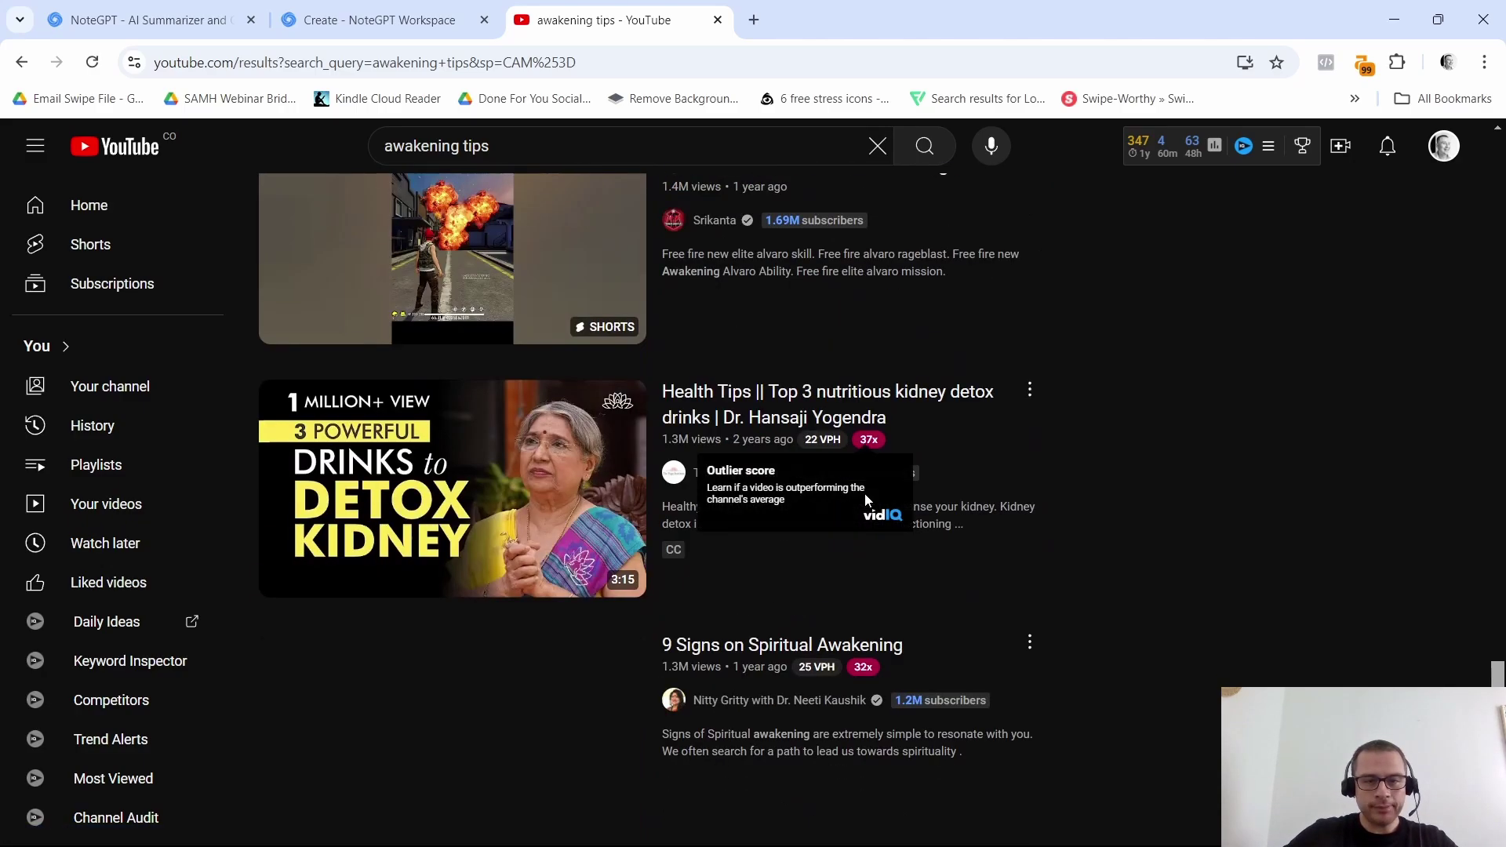
{"action": "scroll", "coordinate": [866, 493], "scroll_direction": "down", "scroll_amount": 1}
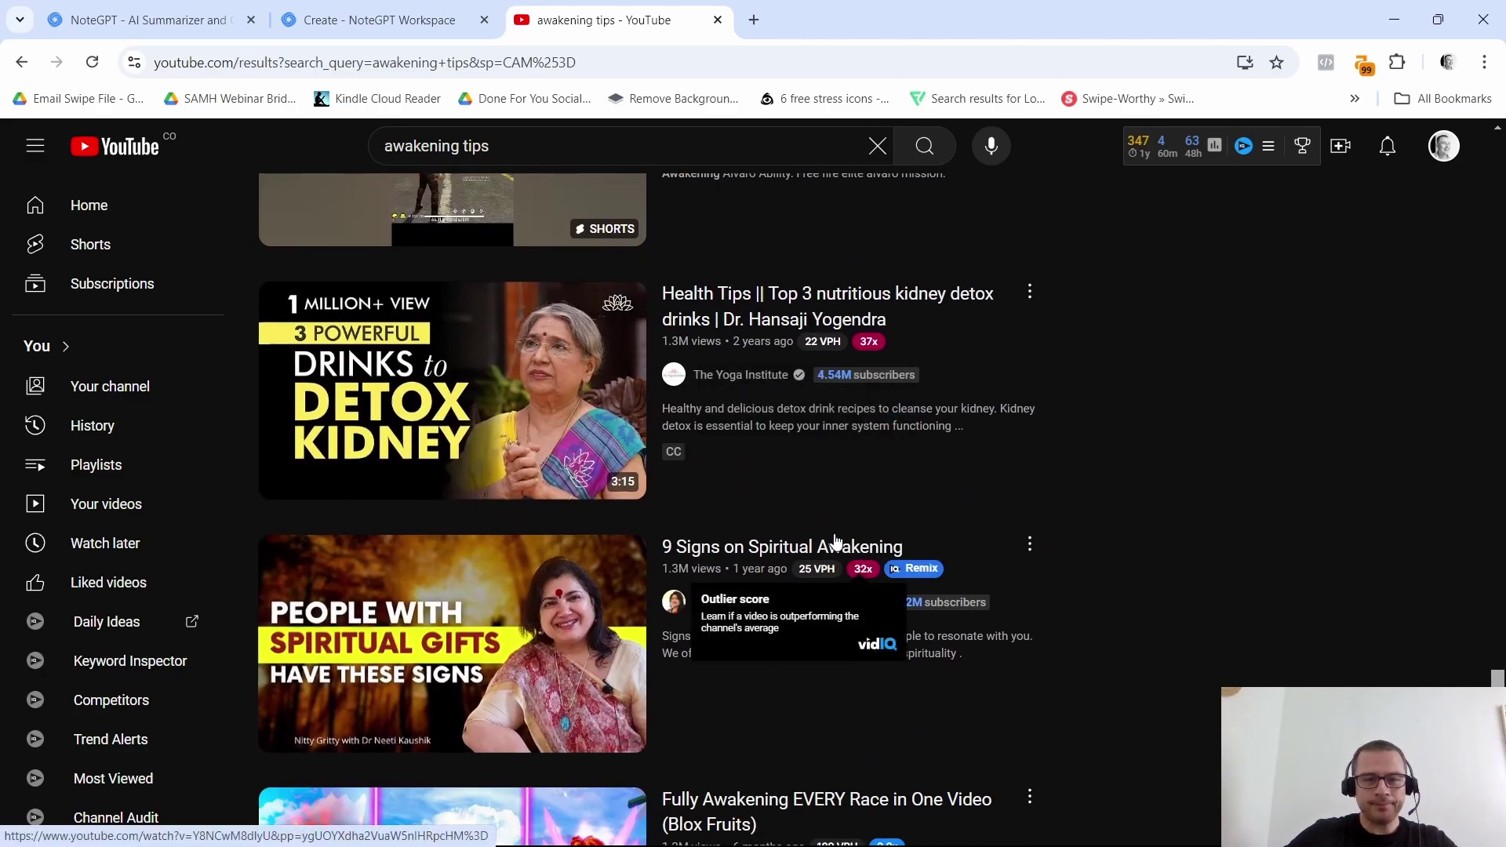
{"action": "scroll", "coordinate": [585, 391], "scroll_direction": "up", "scroll_amount": 5}
Step: Replace the query with 'sacred rituals' from history and sort results by view count
{"action": "triple_click", "coordinate": [511, 145]}
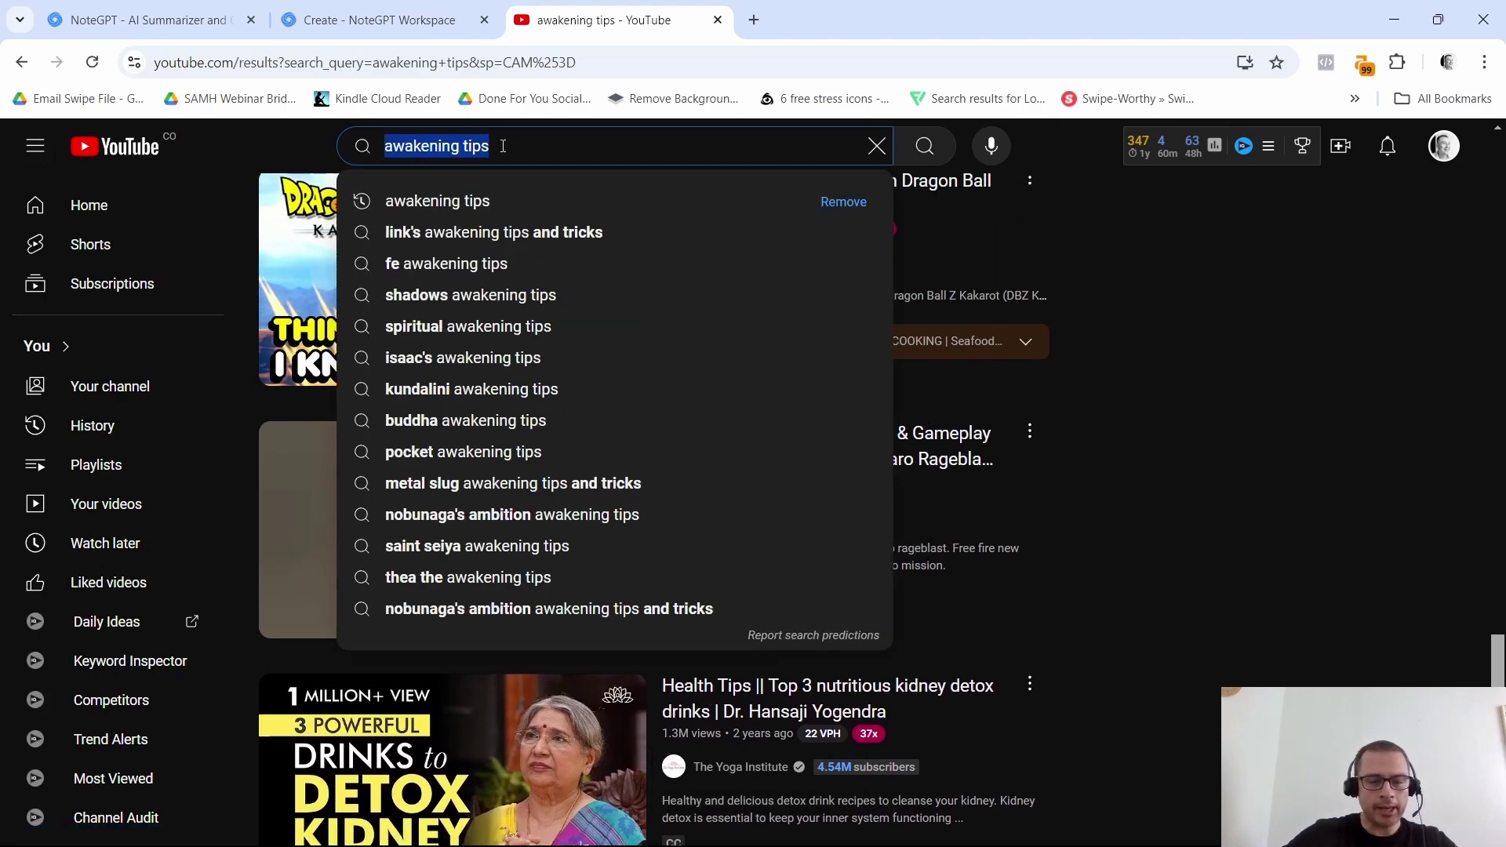
{"action": "key", "text": "BackSpace"}
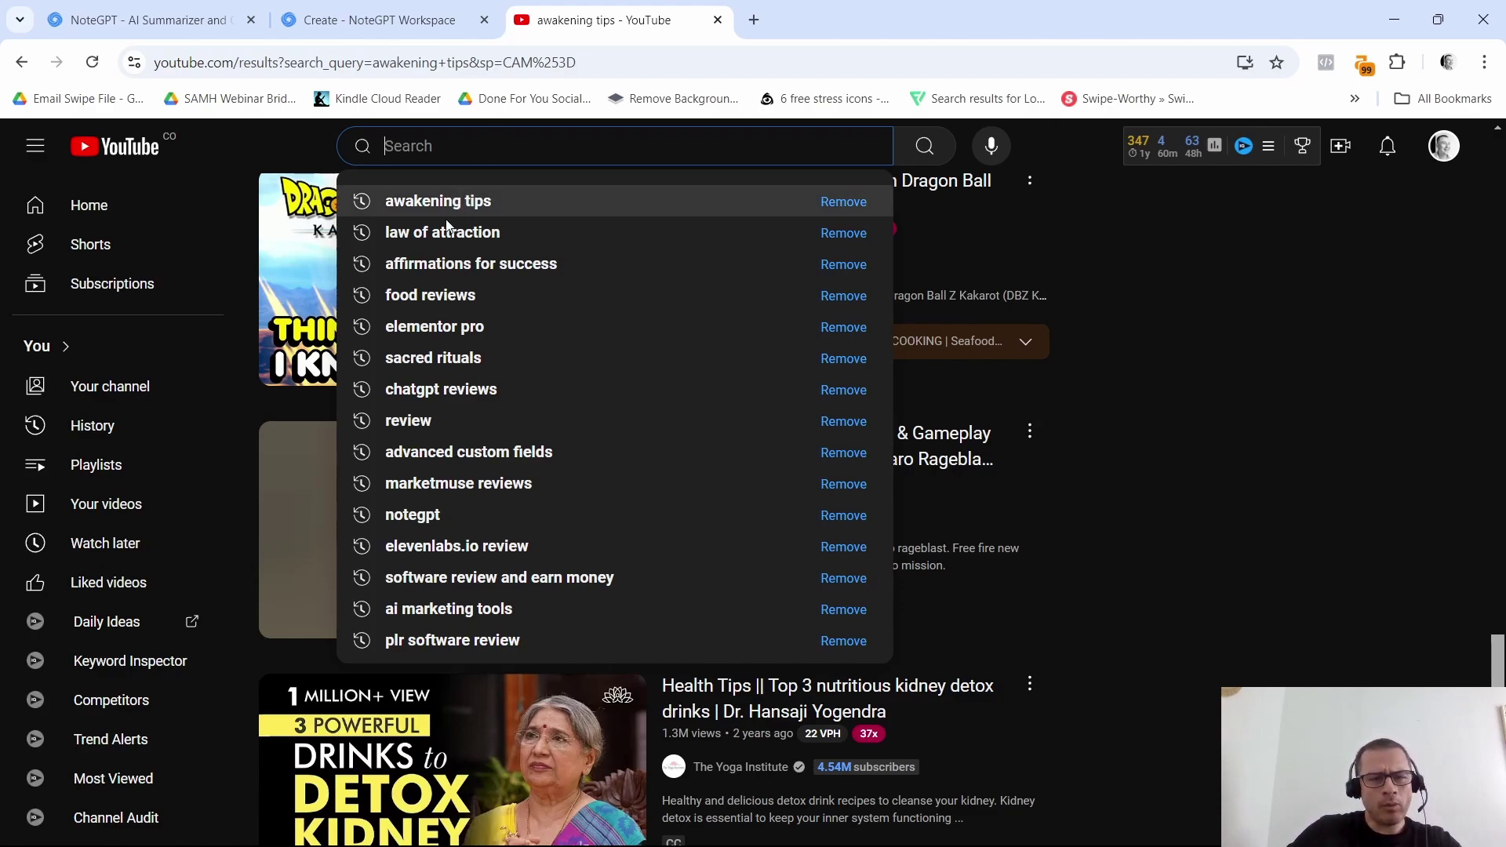
{"action": "left_click", "coordinate": [429, 360]}
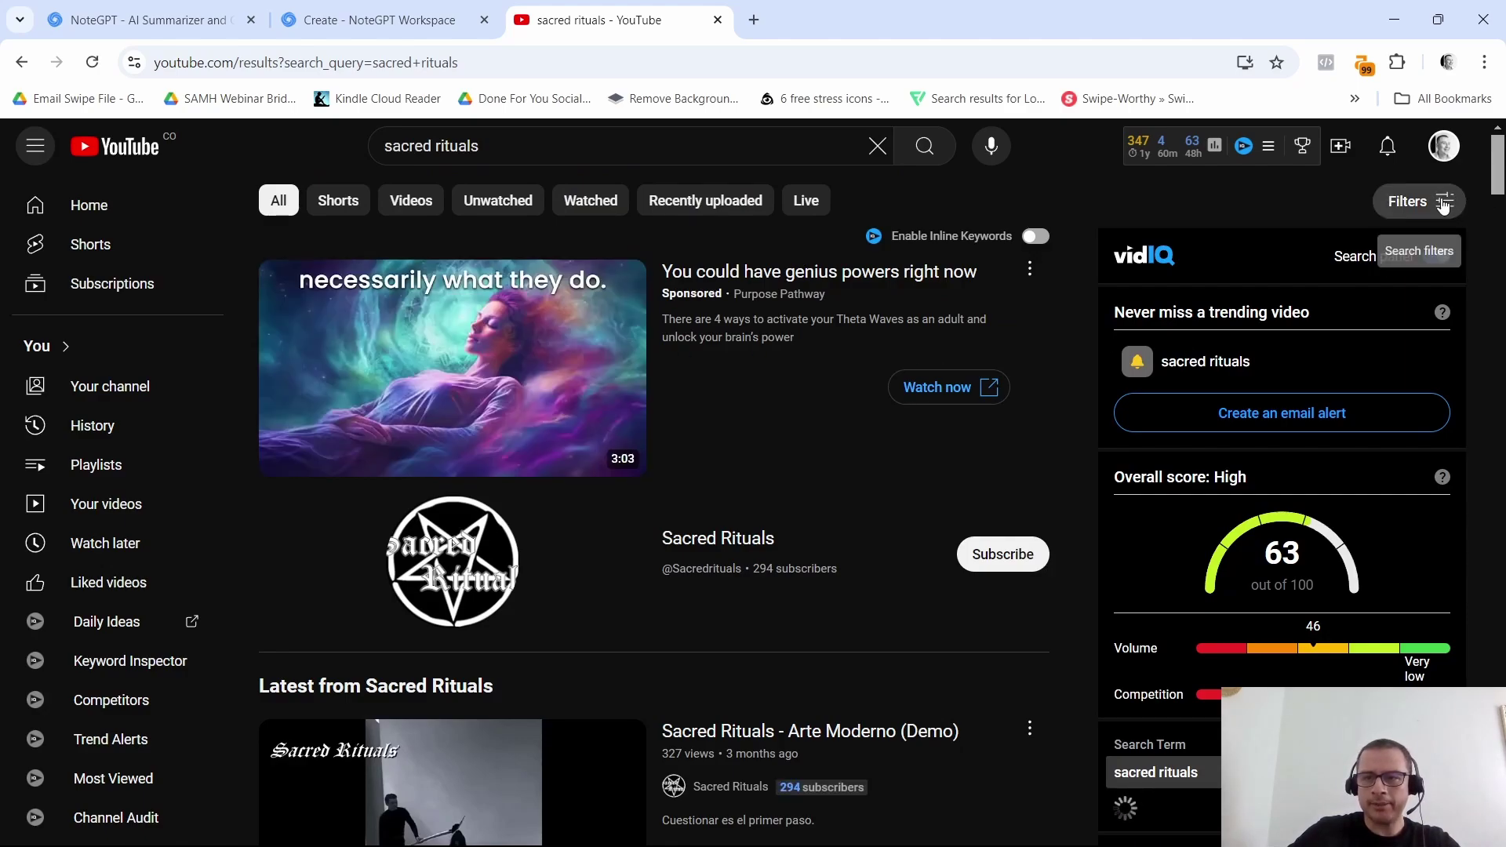
{"action": "left_click", "coordinate": [1423, 201]}
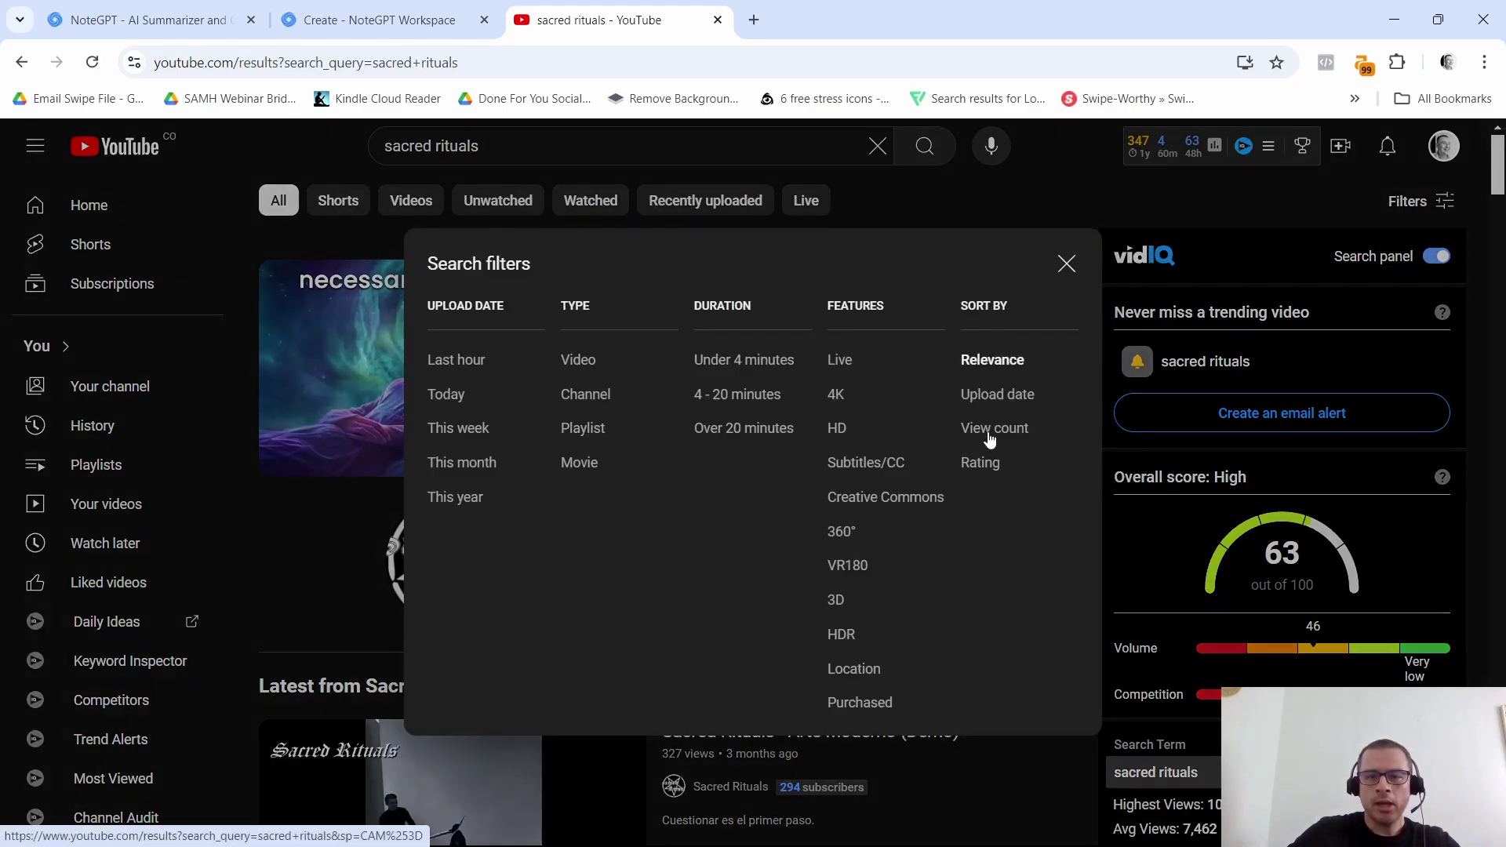
{"action": "left_click", "coordinate": [988, 432]}
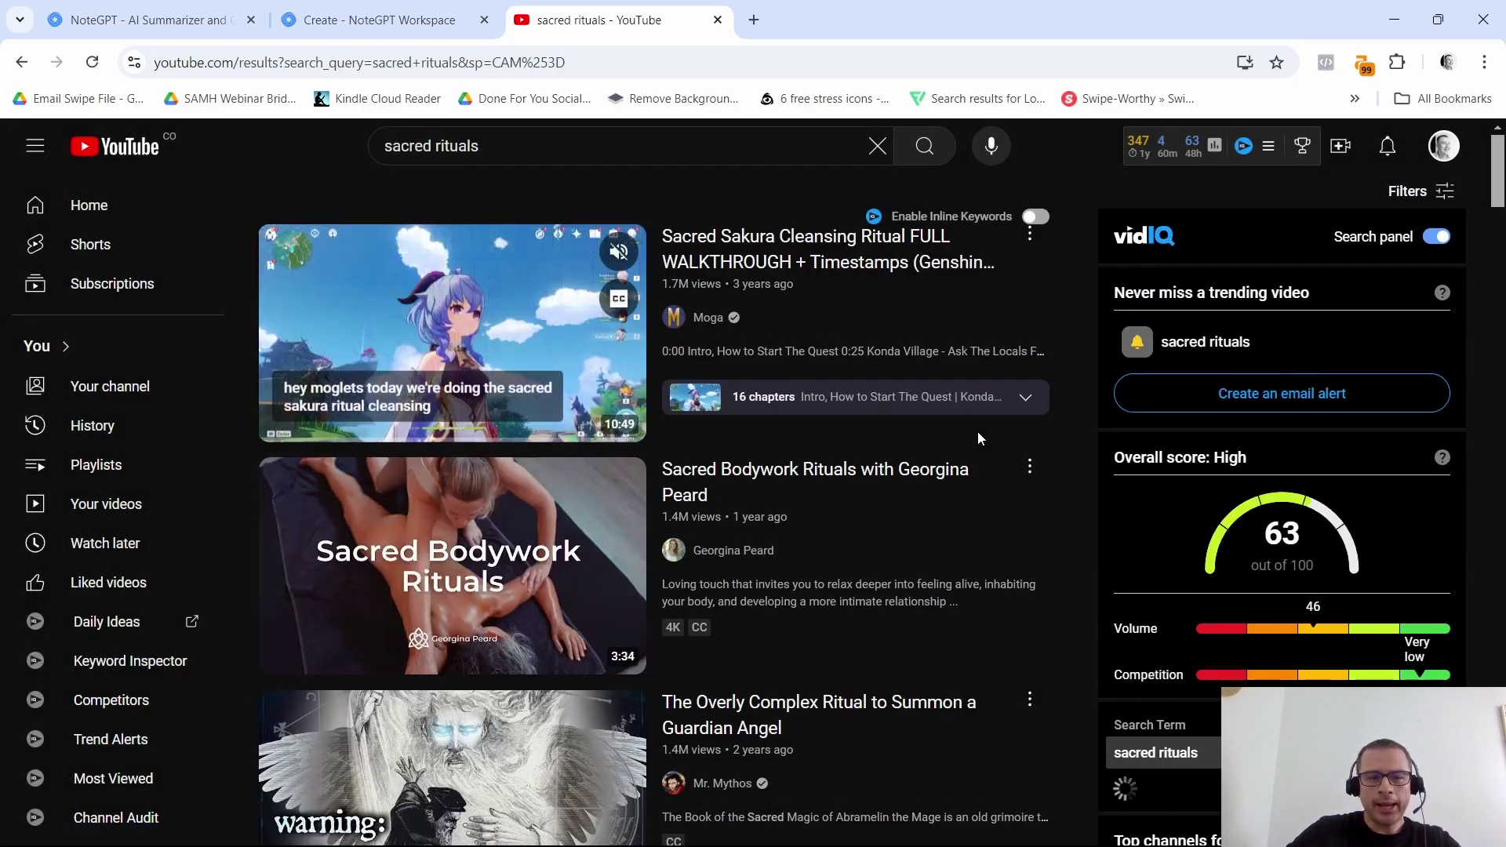
{"action": "scroll", "coordinate": [1025, 441], "scroll_direction": "down", "scroll_amount": 3}
{"action": "scroll", "coordinate": [1025, 441], "scroll_direction": "down", "scroll_amount": 2}
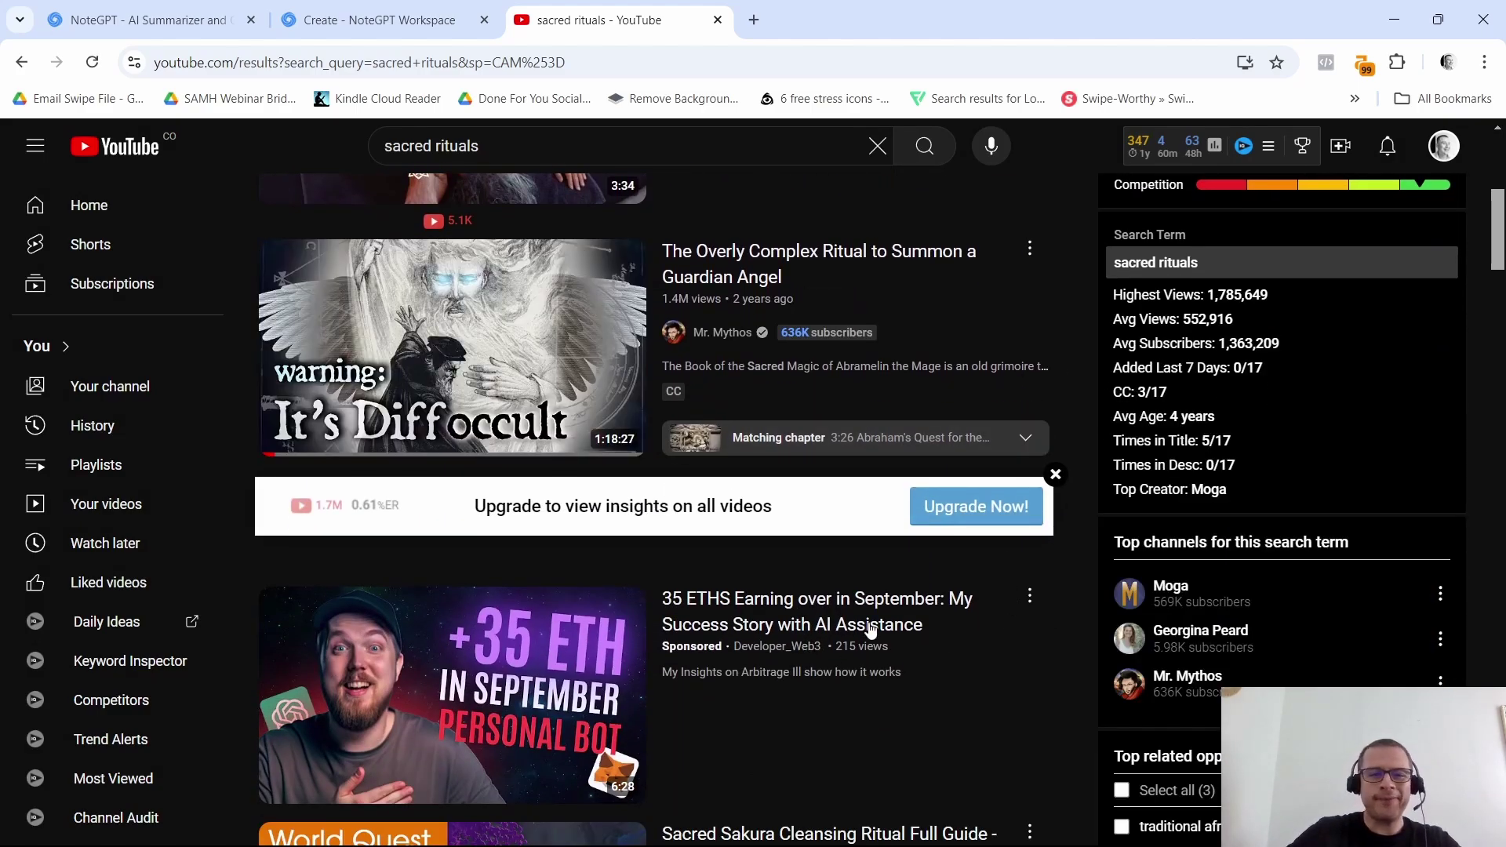
{"action": "scroll", "coordinate": [847, 632], "scroll_direction": "up", "scroll_amount": 1}
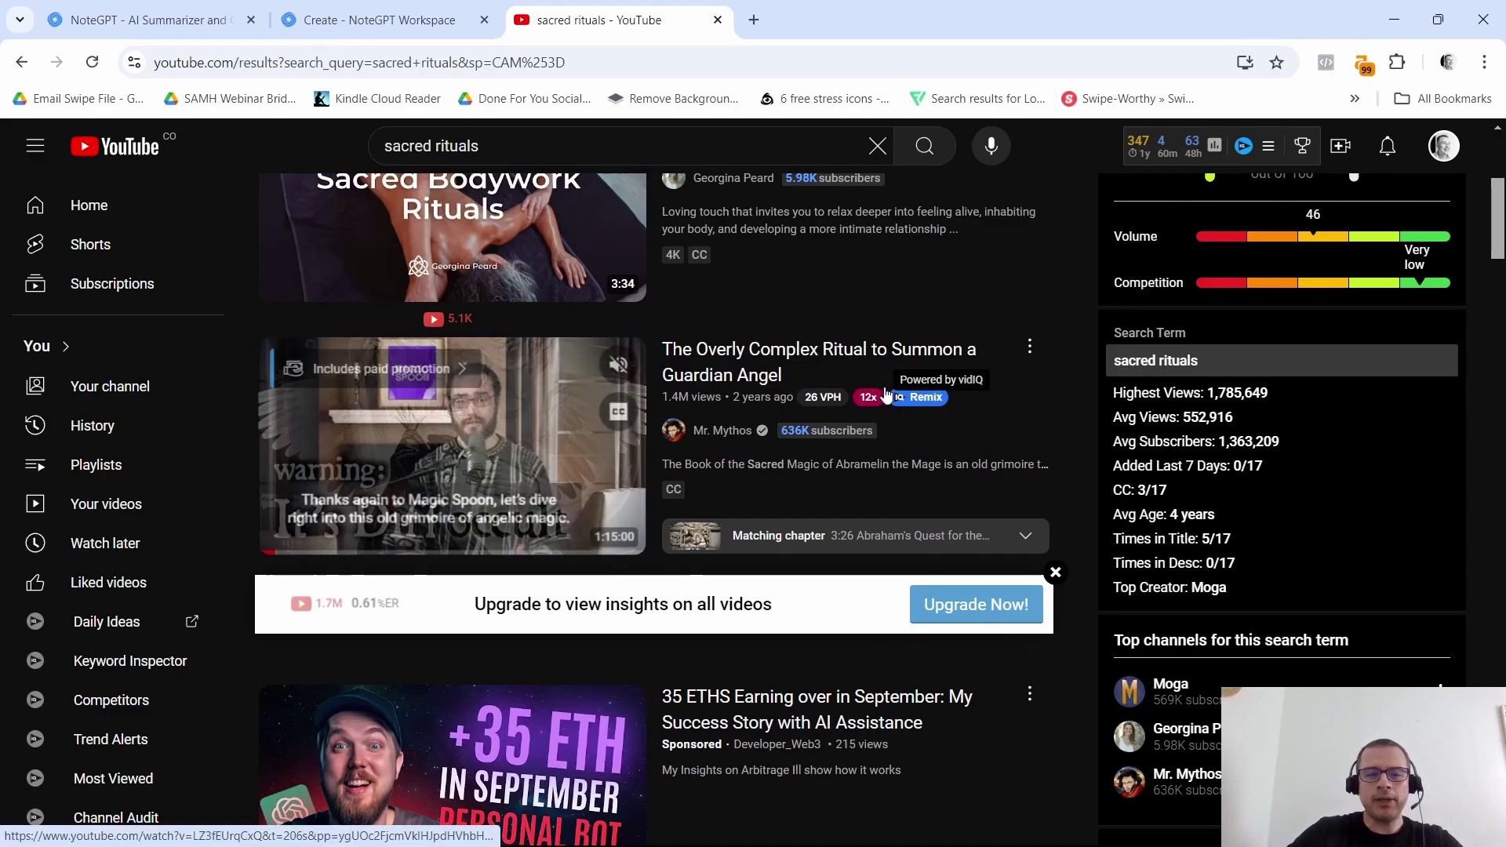
{"action": "mouse_move", "coordinate": [819, 263]}
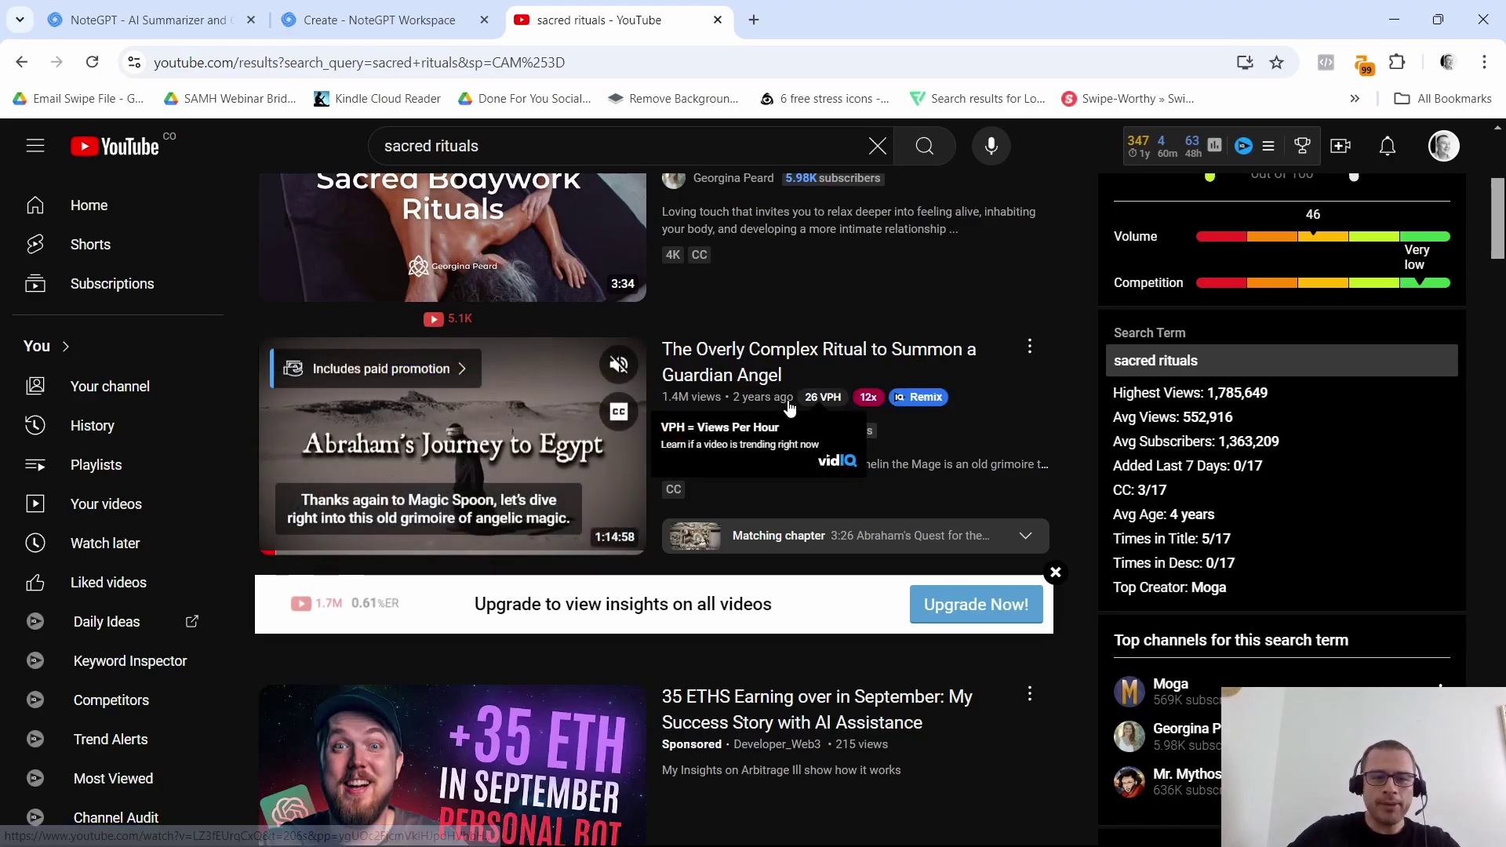
Step: Open the Guardian Angel ritual video, pause the ad, and copy its URL
{"action": "left_click", "coordinate": [743, 369]}
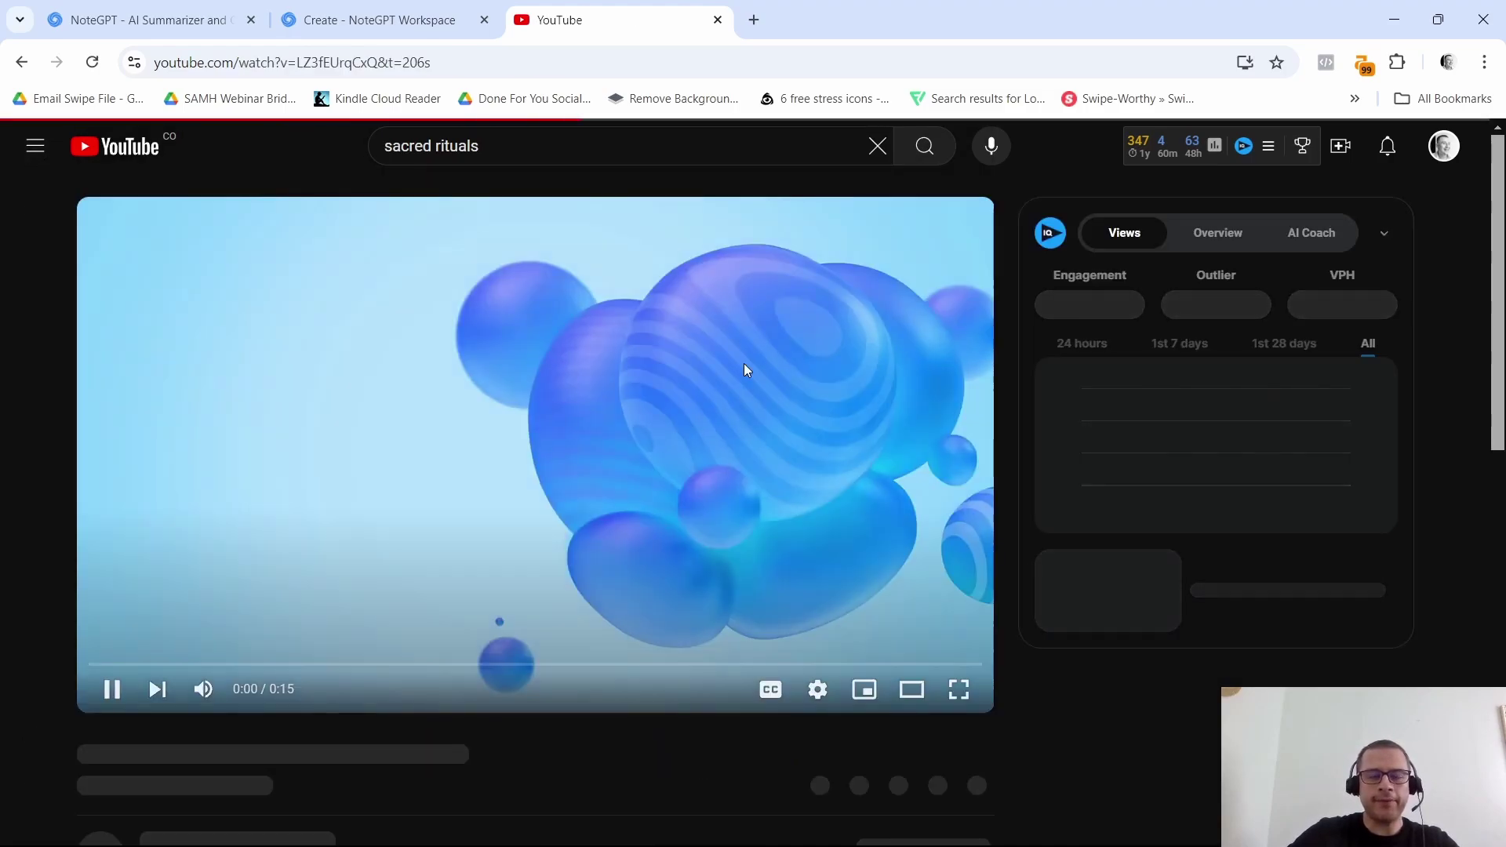
{"action": "left_click", "coordinate": [483, 445]}
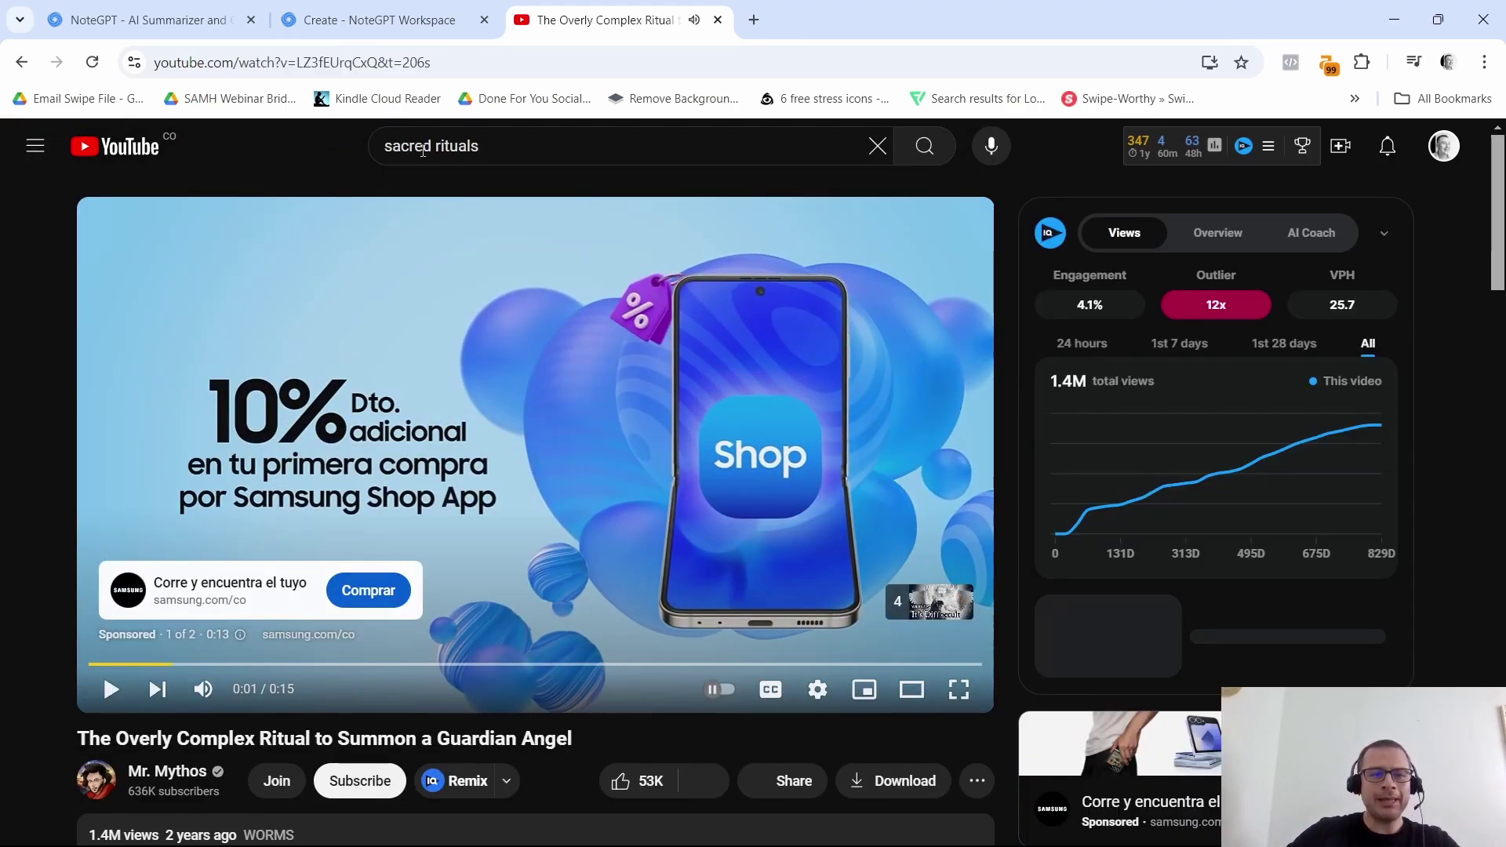
{"action": "left_click", "coordinate": [303, 65]}
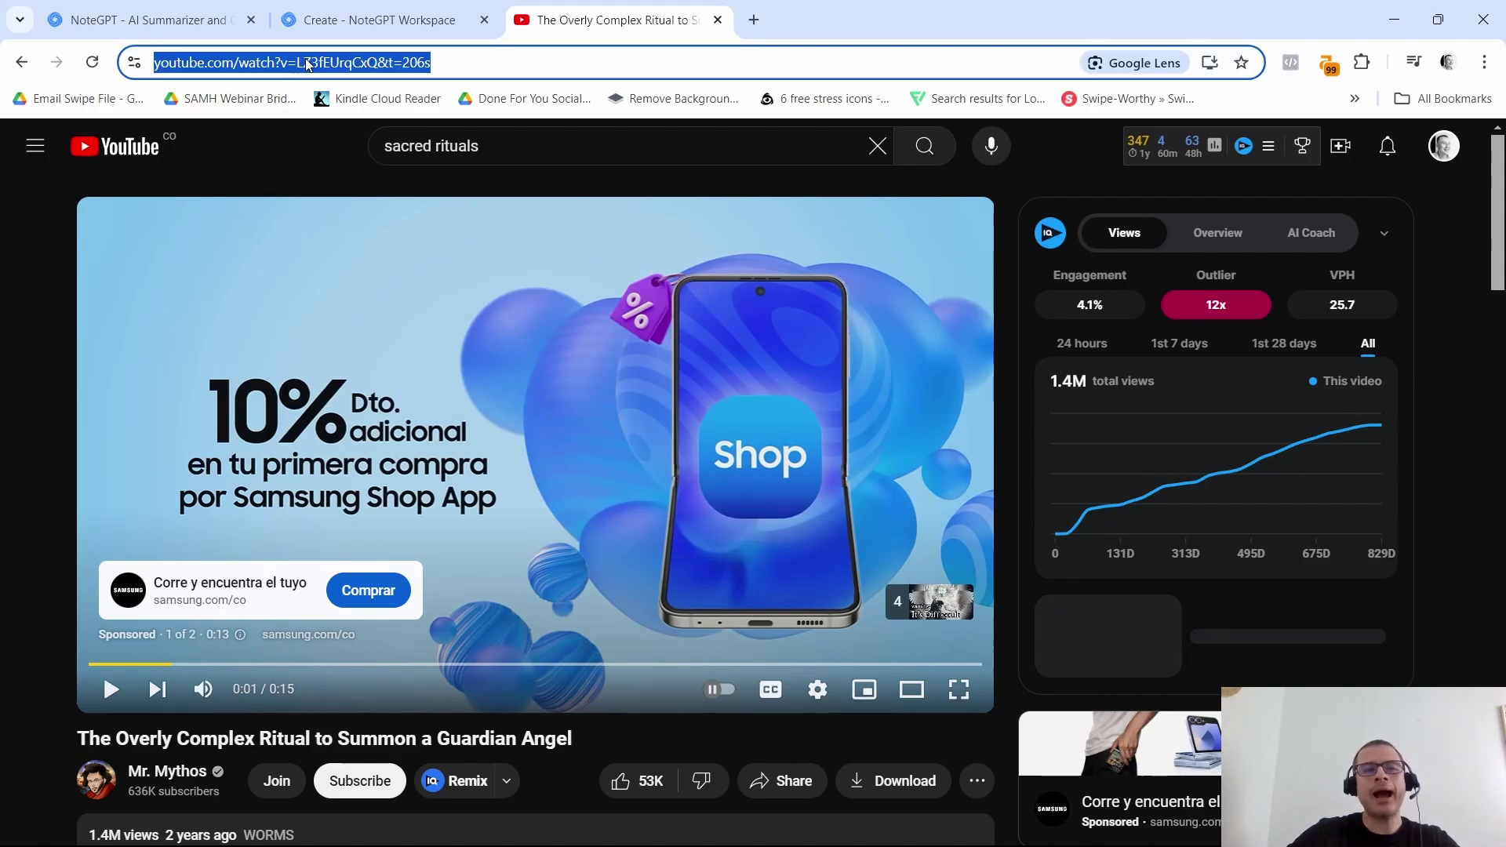
{"action": "right_click", "coordinate": [304, 63]}
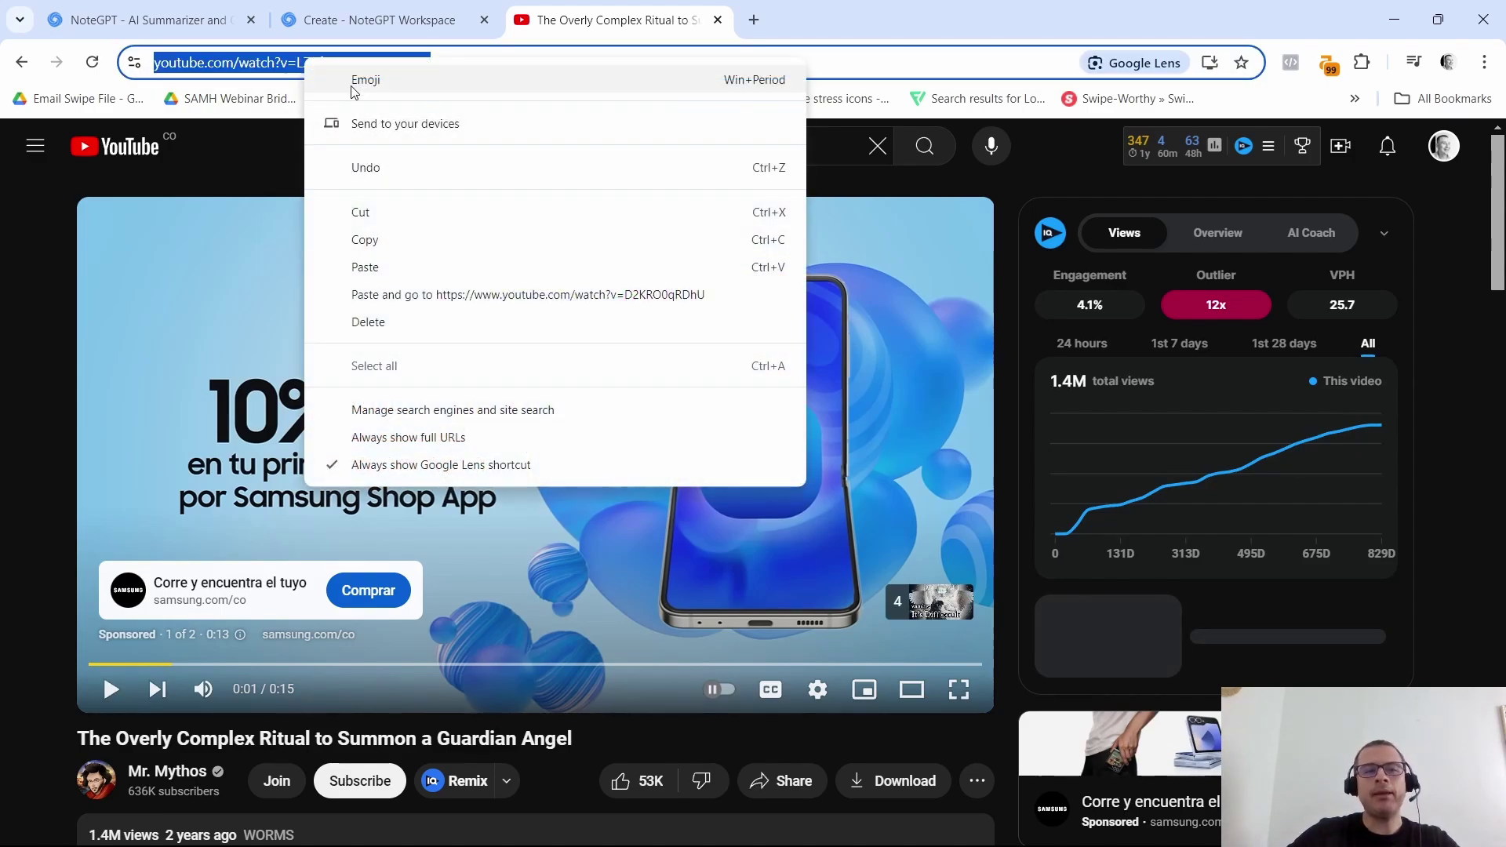
{"action": "left_click", "coordinate": [379, 240]}
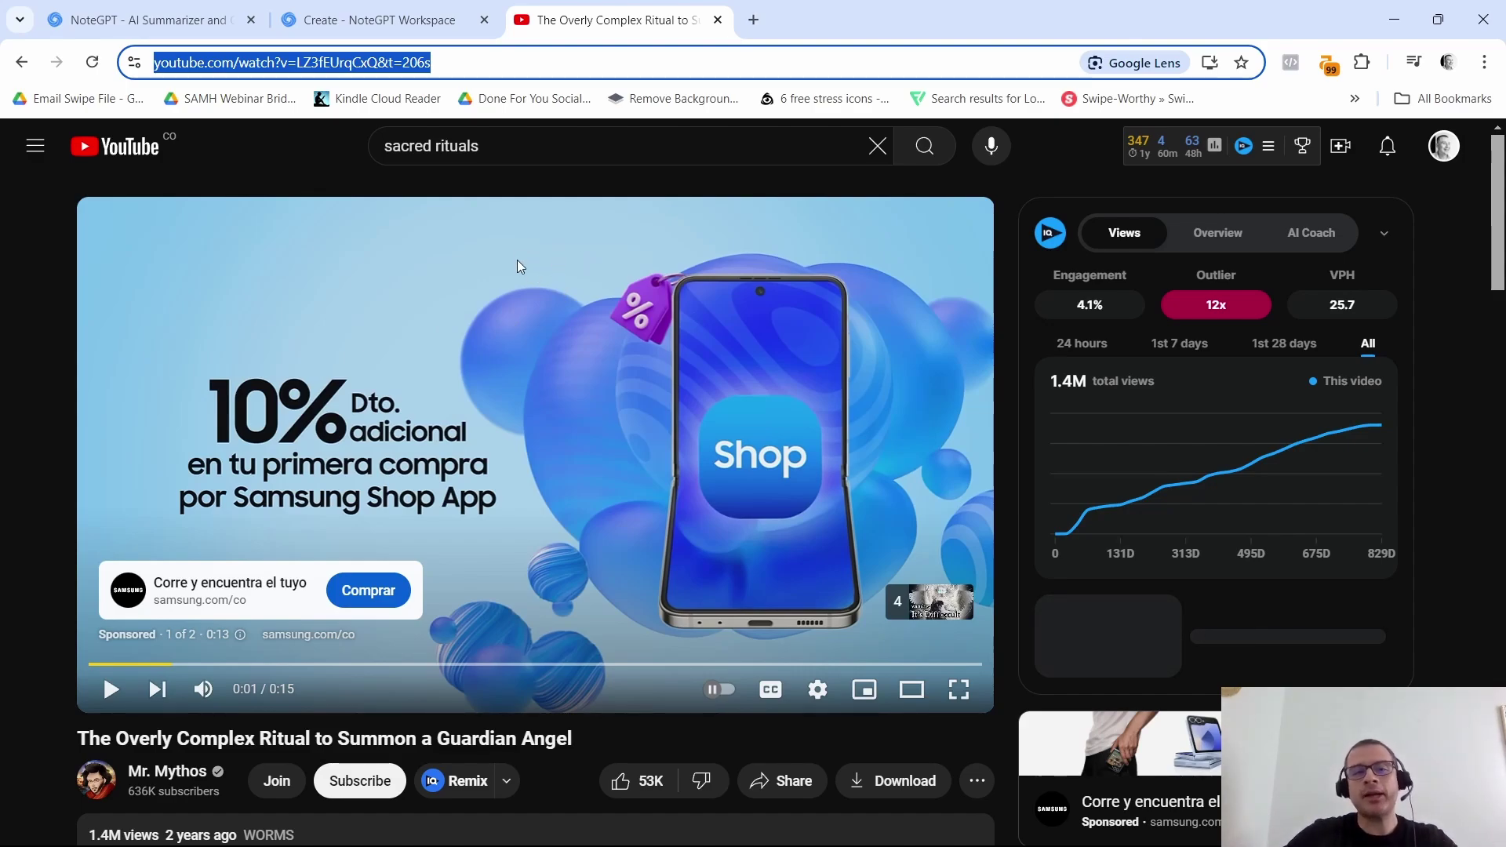
Step: Scroll down to the video's 5,331 comments
{"action": "scroll", "coordinate": [506, 290], "scroll_direction": "down", "scroll_amount": 3}
{"action": "scroll", "coordinate": [528, 492], "scroll_direction": "up", "scroll_amount": 3}
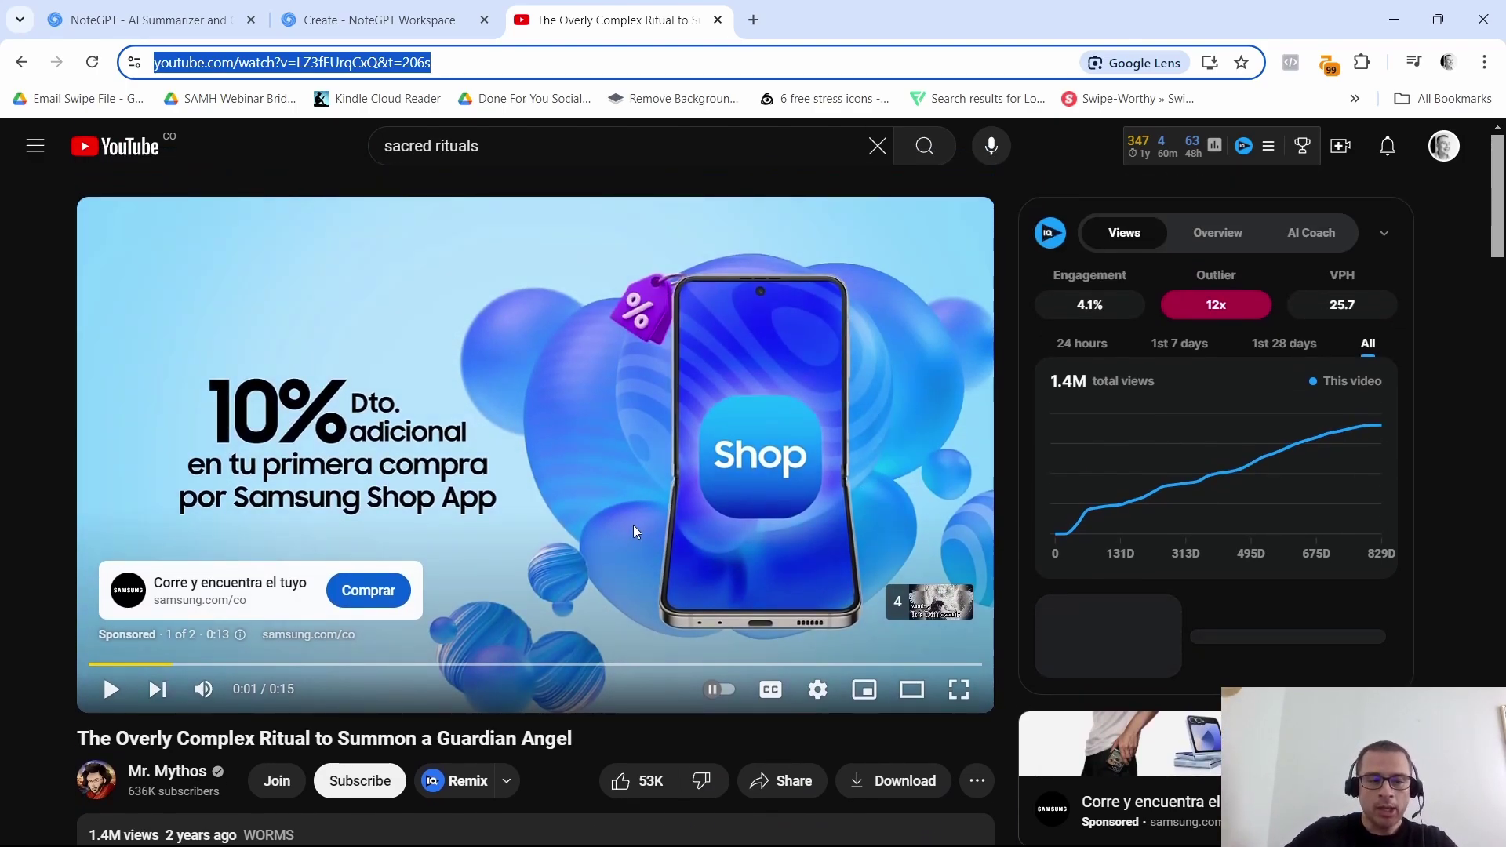
{"action": "scroll", "coordinate": [676, 515], "scroll_direction": "down", "scroll_amount": 3}
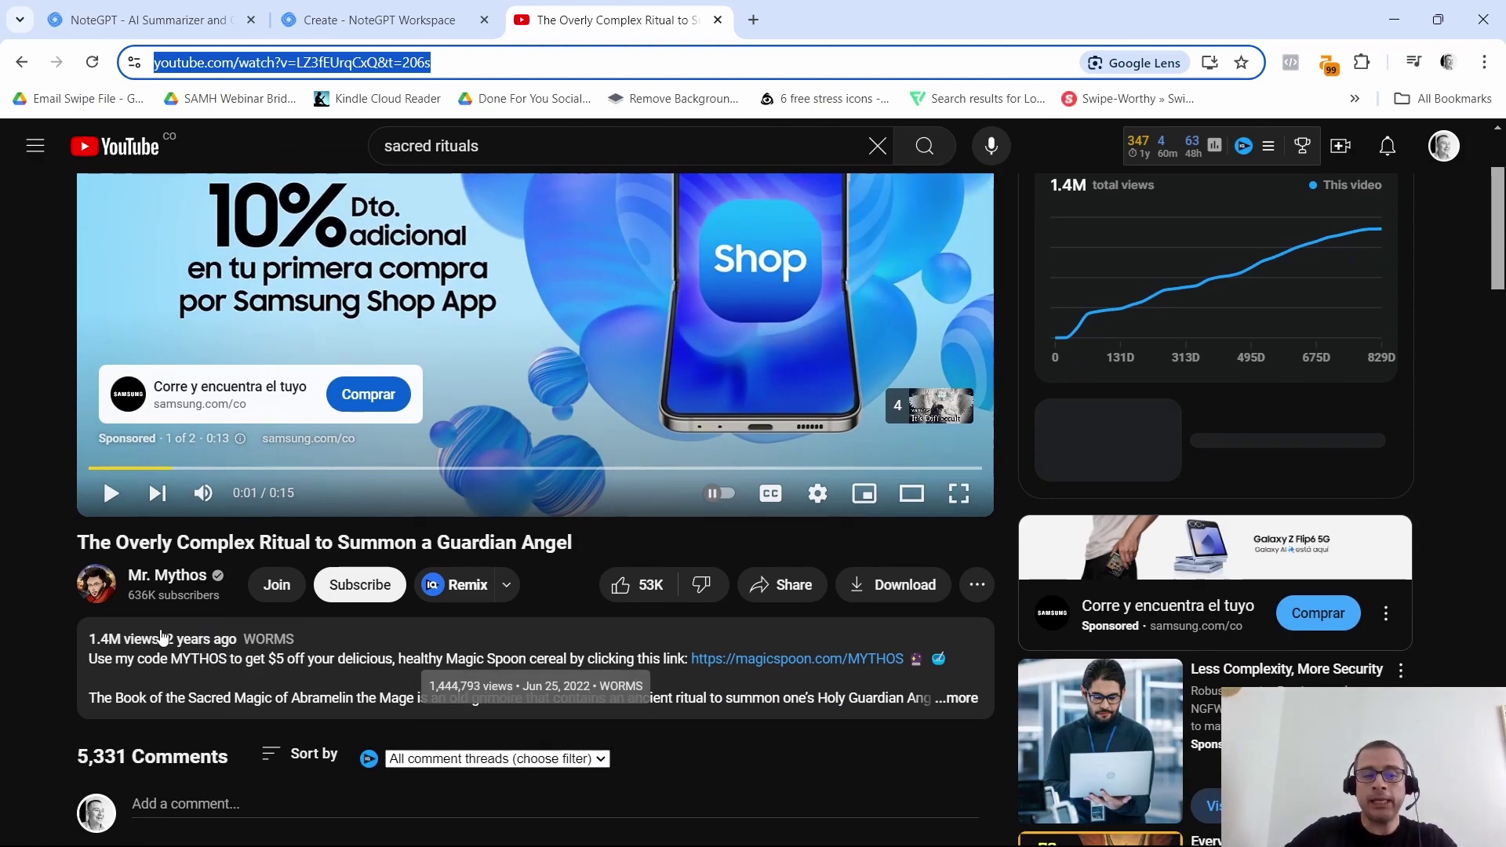
{"action": "scroll", "coordinate": [485, 630], "scroll_direction": "down", "scroll_amount": 5}
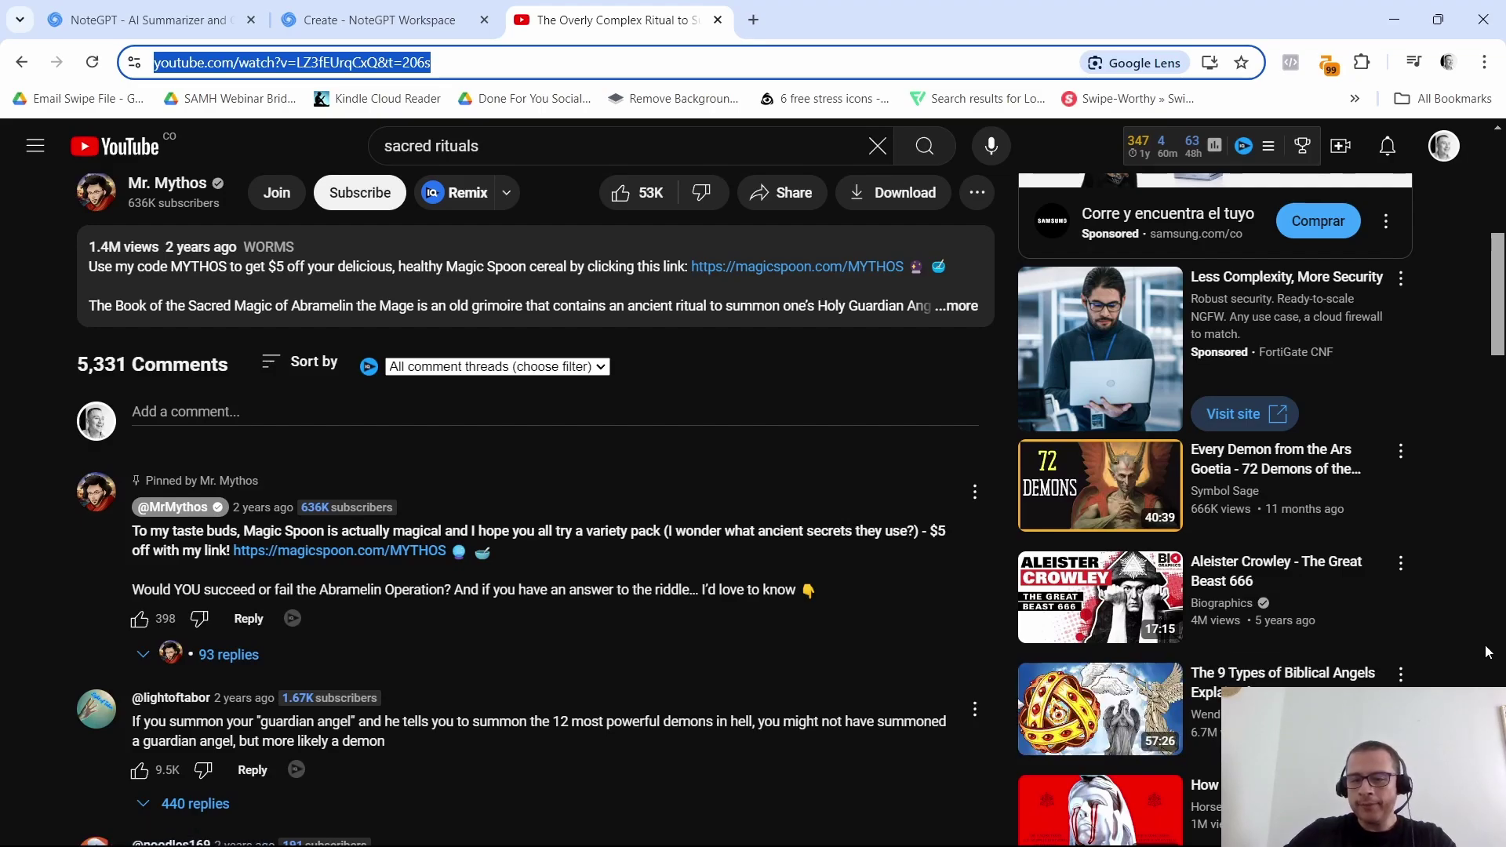
Step: Paste the guardian angel video link into the NoteGPT workspace and start summarizing
{"action": "left_click", "coordinate": [388, 22]}
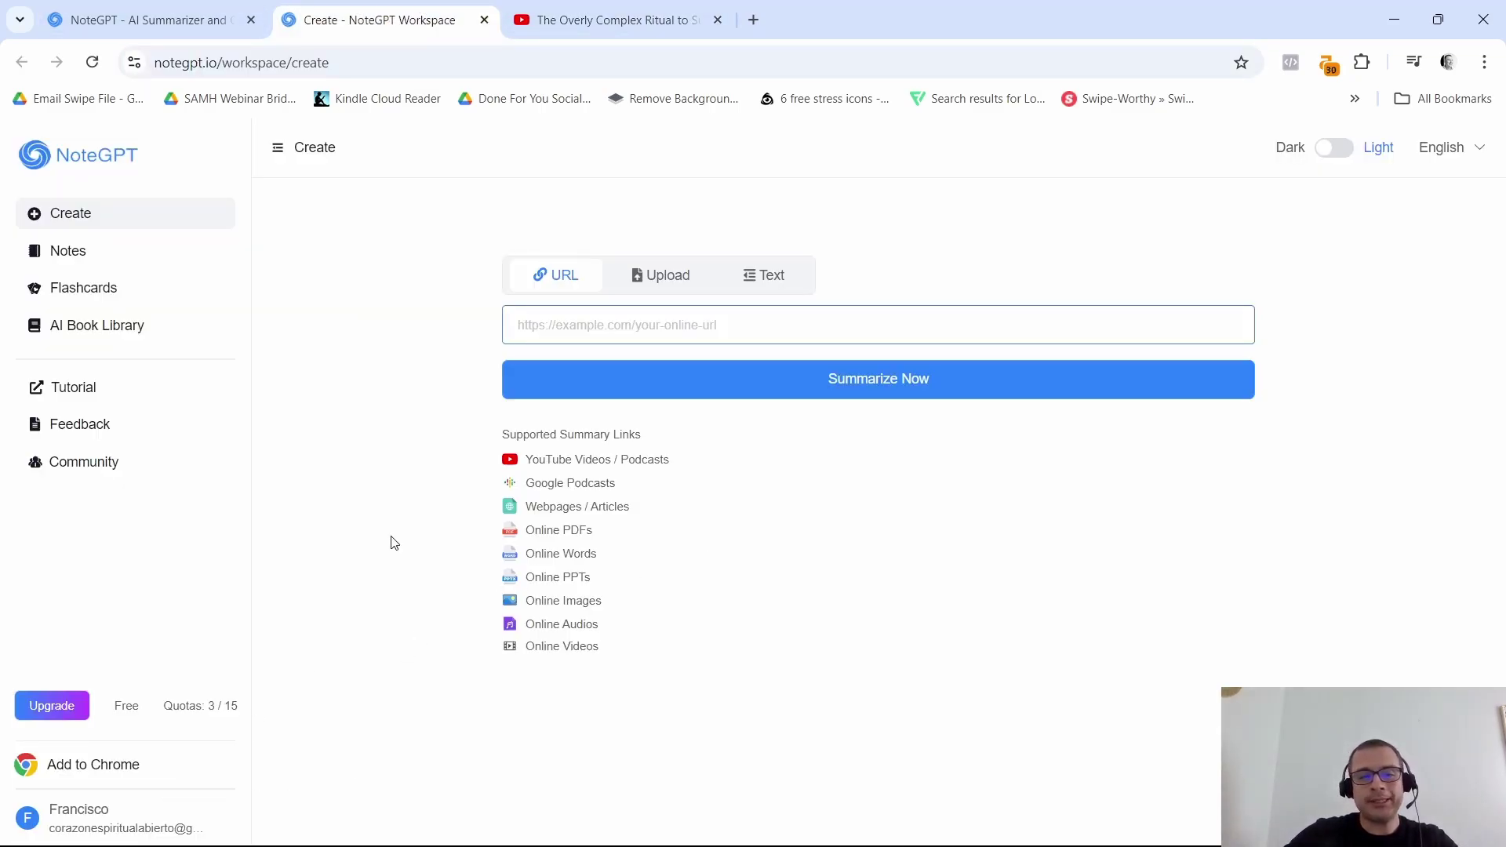
{"action": "right_click", "coordinate": [609, 314]}
{"action": "left_click", "coordinate": [645, 518]}
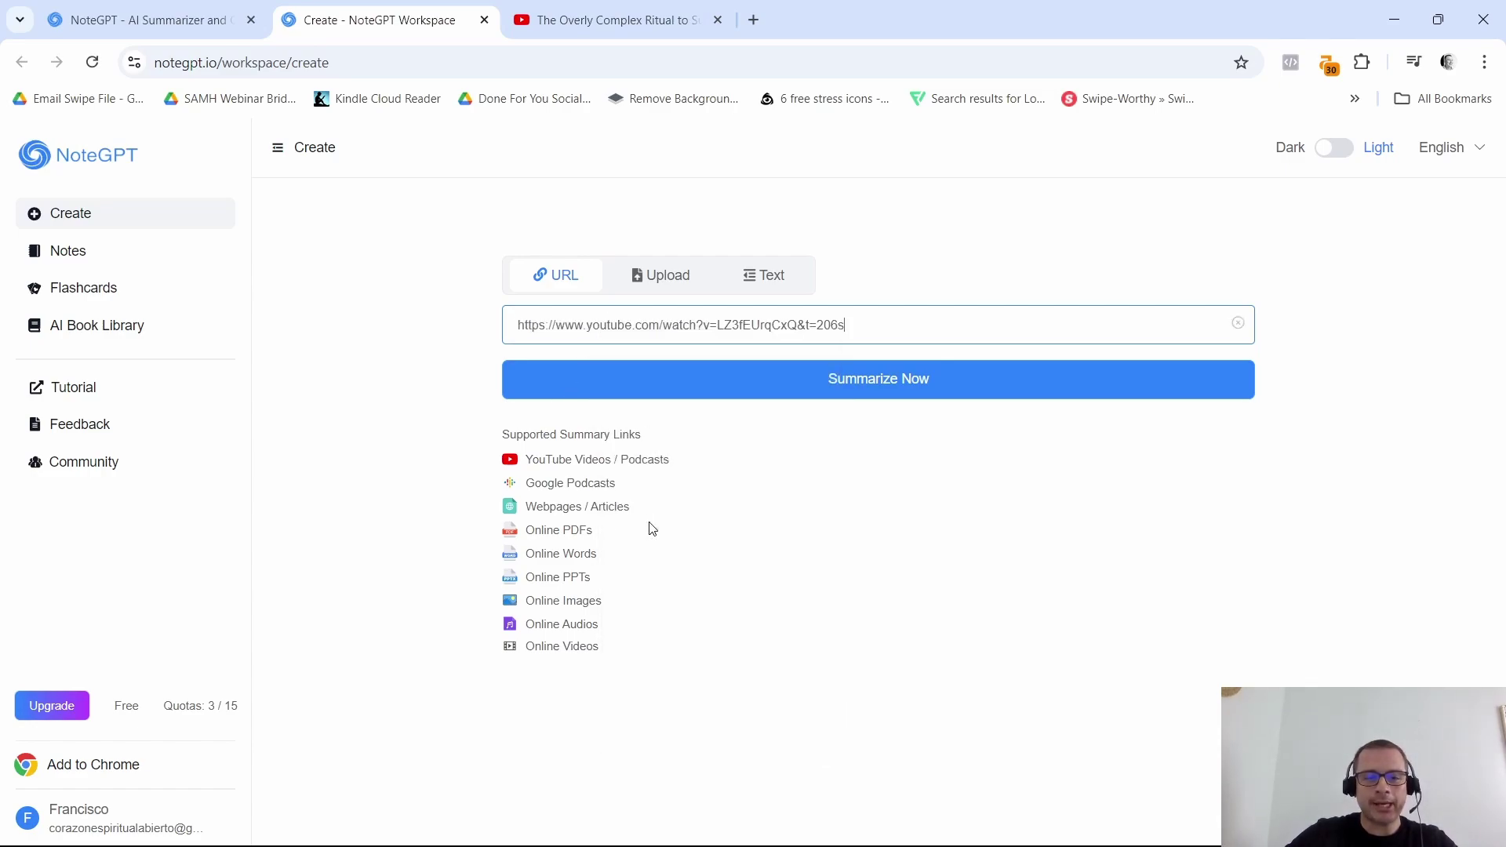
{"action": "left_click", "coordinate": [892, 385]}
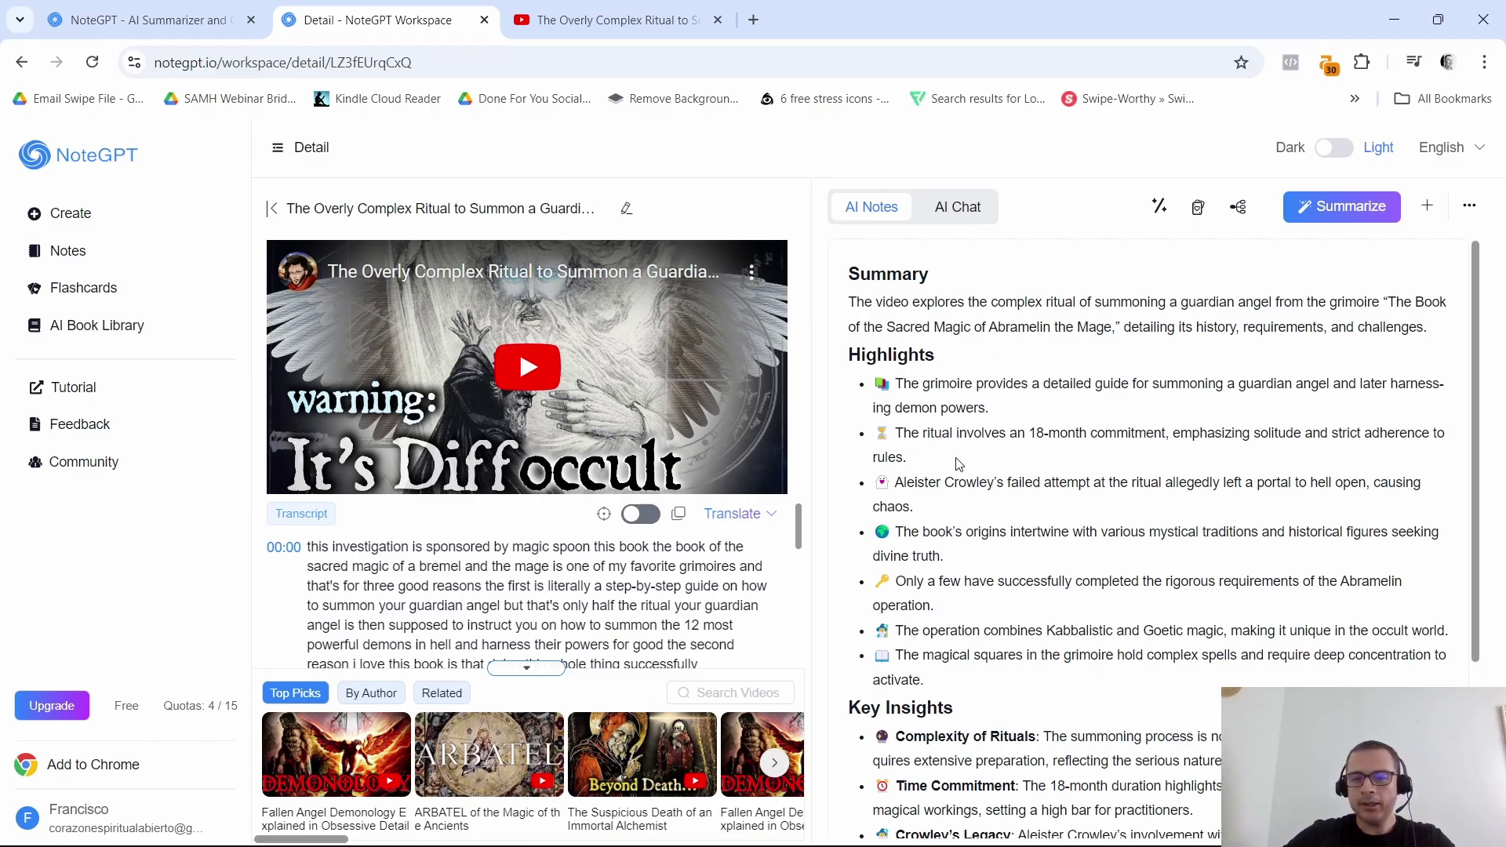
Step: Review the finished guardian angel AI notes and copy their content
{"action": "scroll", "coordinate": [962, 491], "scroll_direction": "down", "scroll_amount": 4}
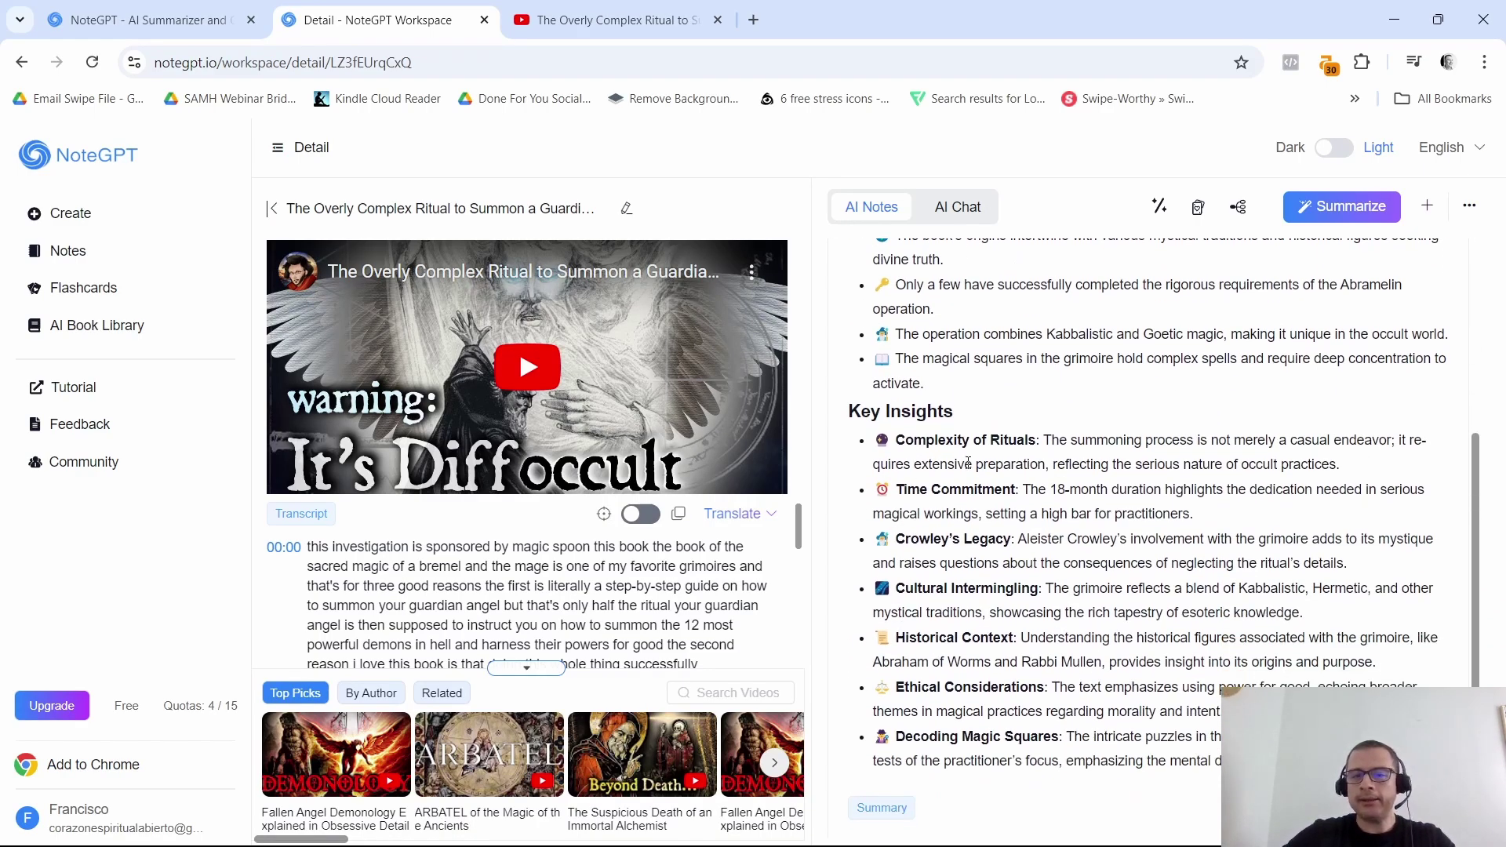
{"action": "scroll", "coordinate": [1017, 583], "scroll_direction": "down", "scroll_amount": 1}
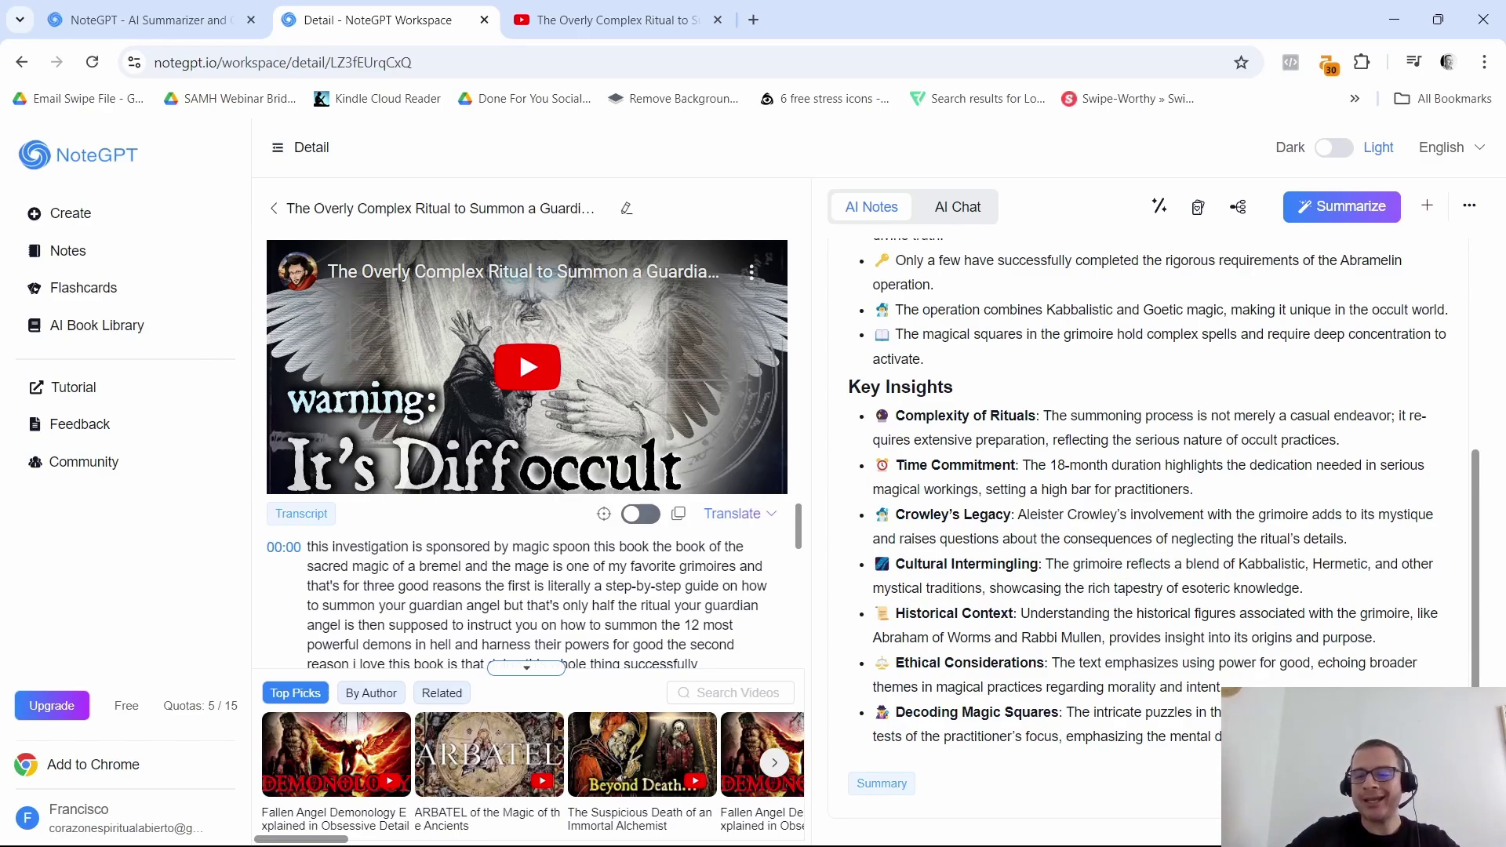
{"action": "left_click", "coordinate": [1198, 208]}
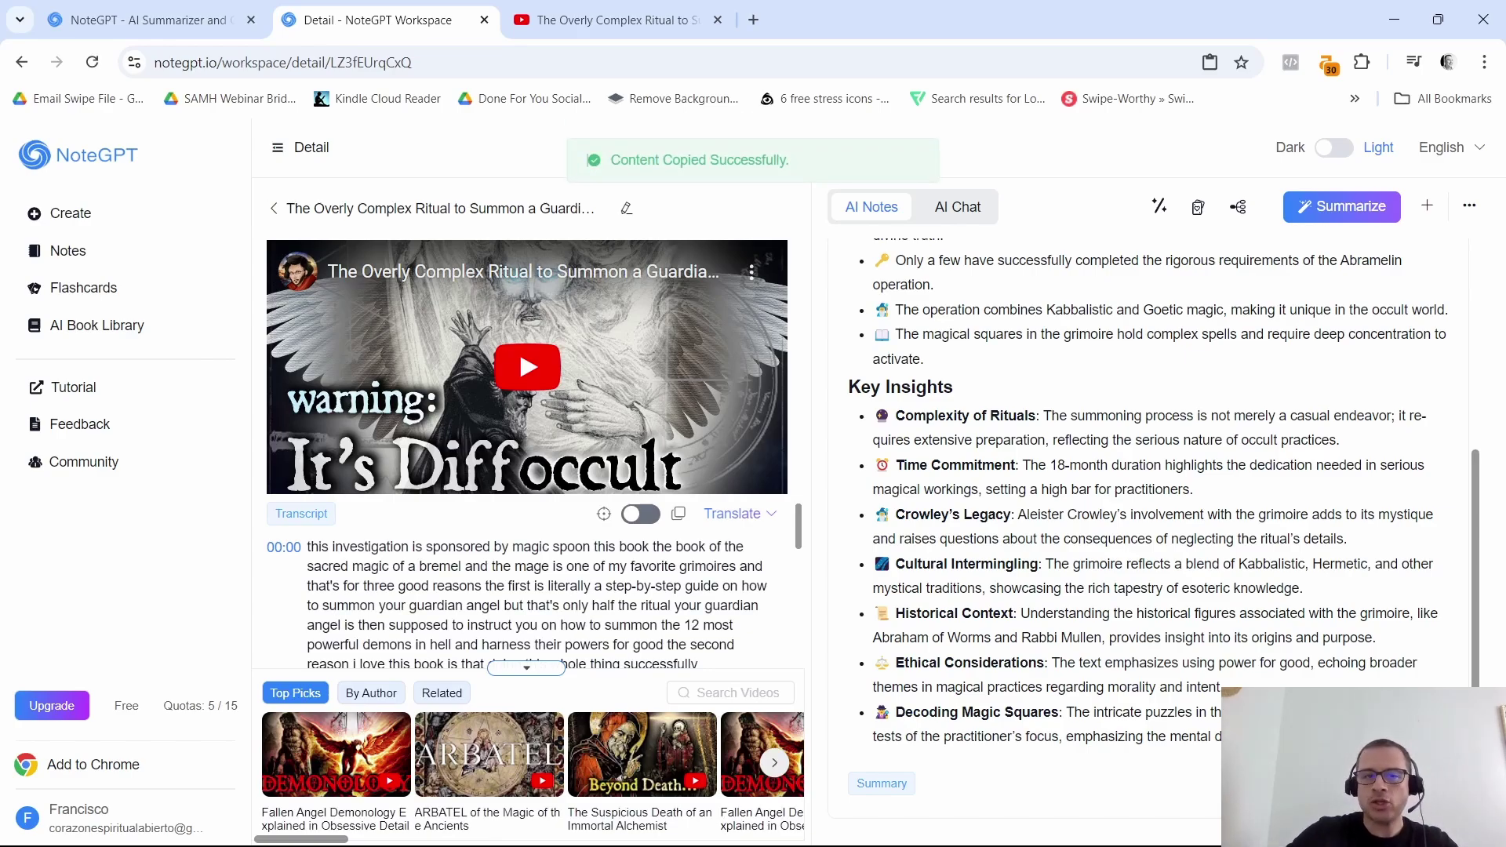
Step: Load ChatGPT (chatgpt.com) in a new browser tab
{"action": "left_click", "coordinate": [753, 19]}
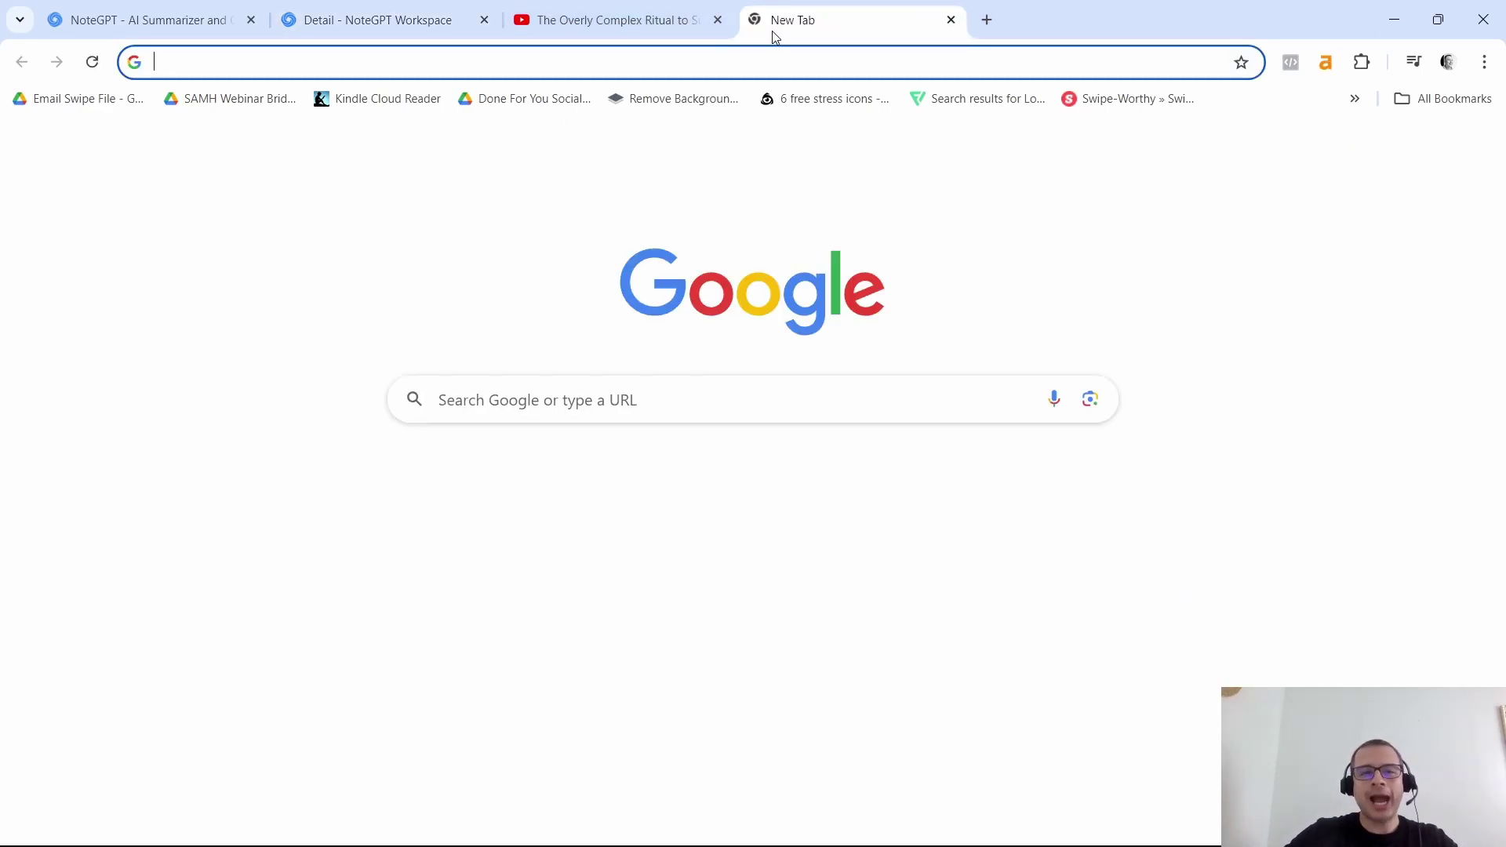
{"action": "type", "text": "chatgpt.com"}
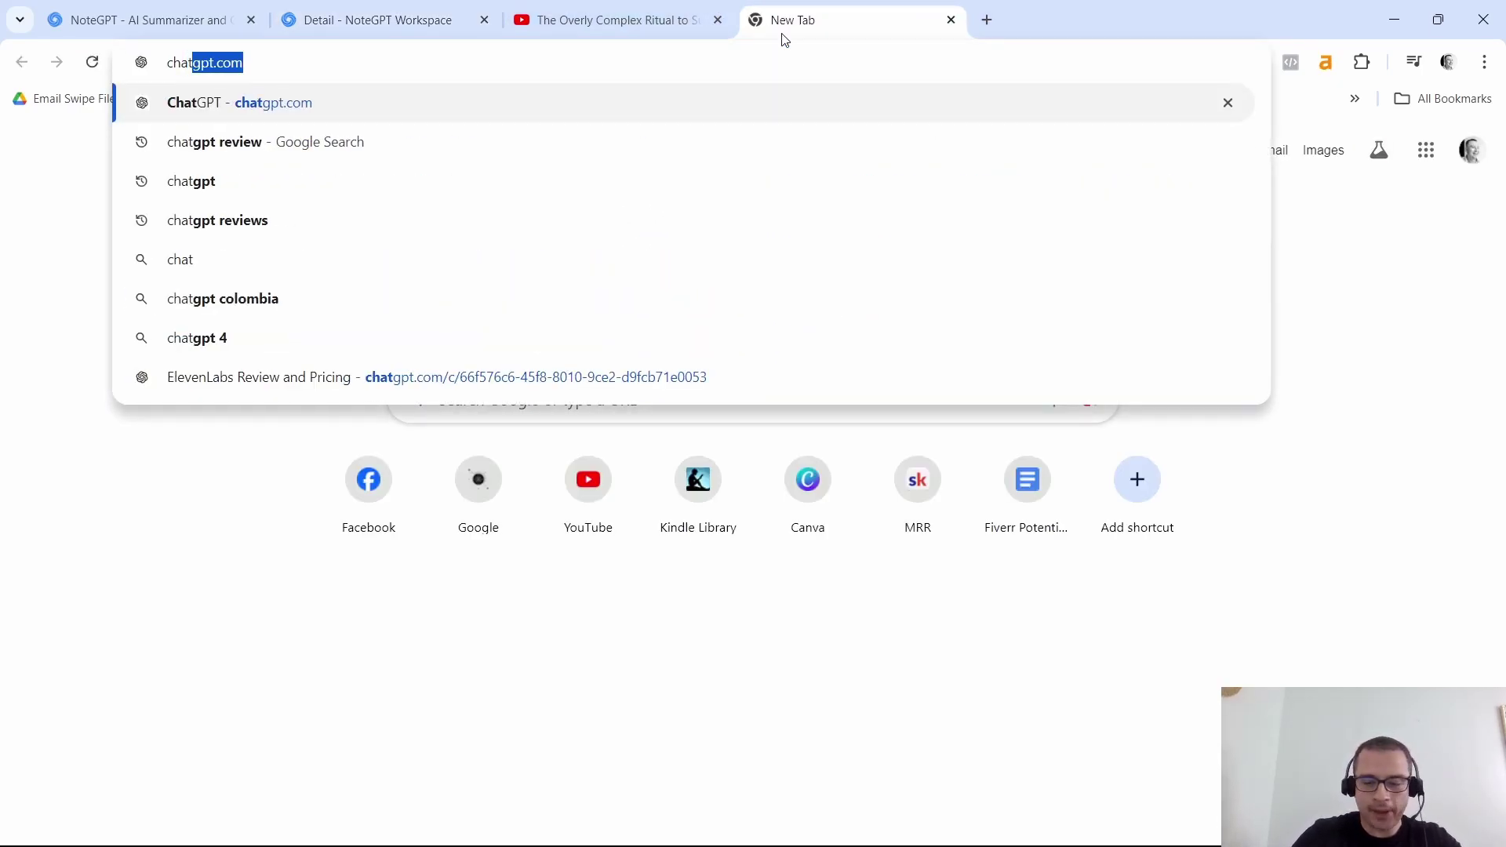
{"action": "key", "text": "Return"}
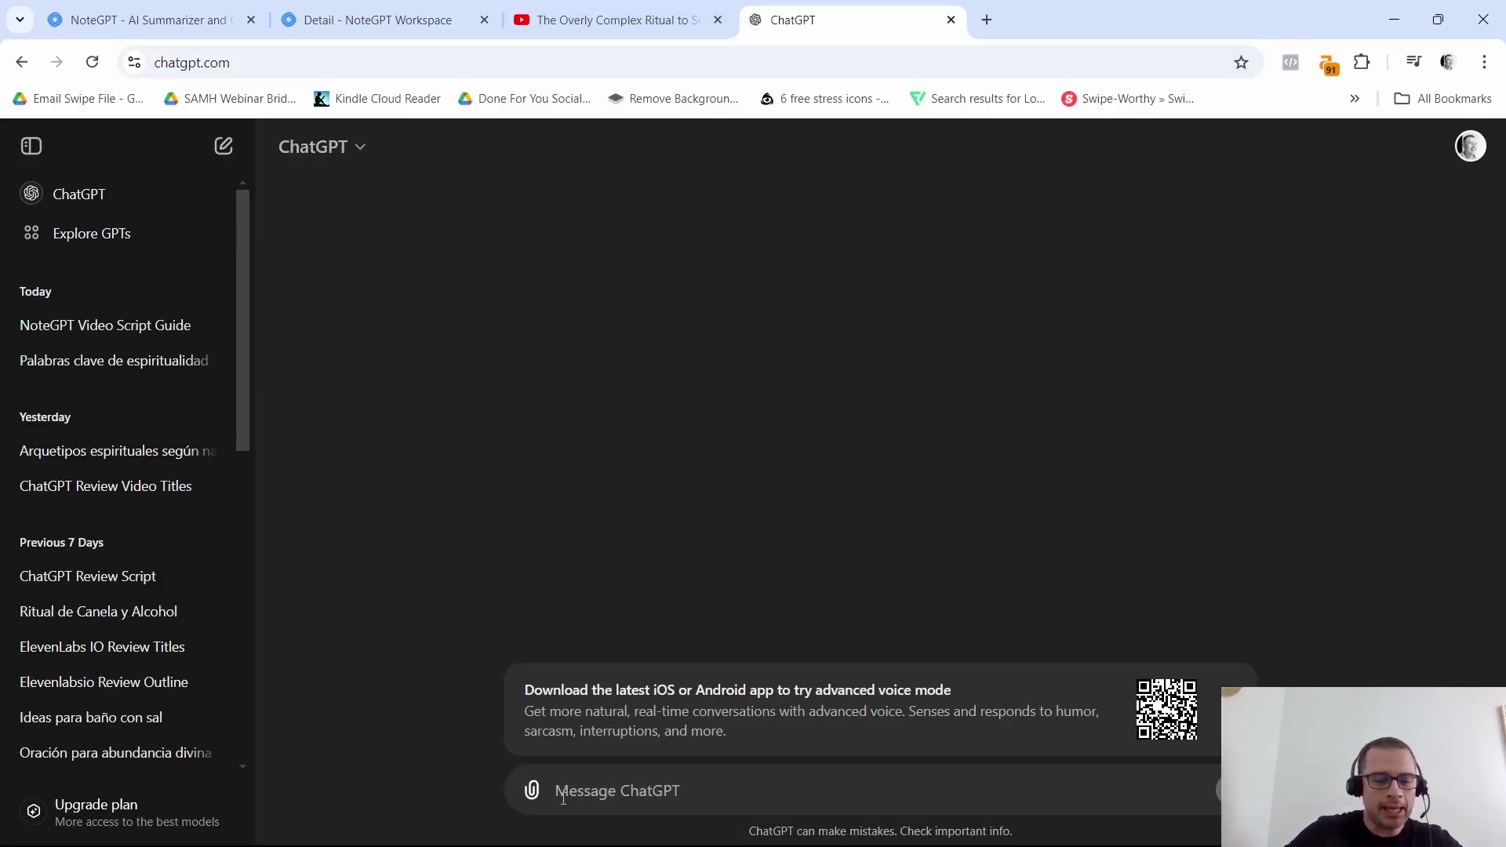
Step: Send ChatGPT a video-script request with the NoteGPT summary pasted in
{"action": "type", "text": "based on t"}
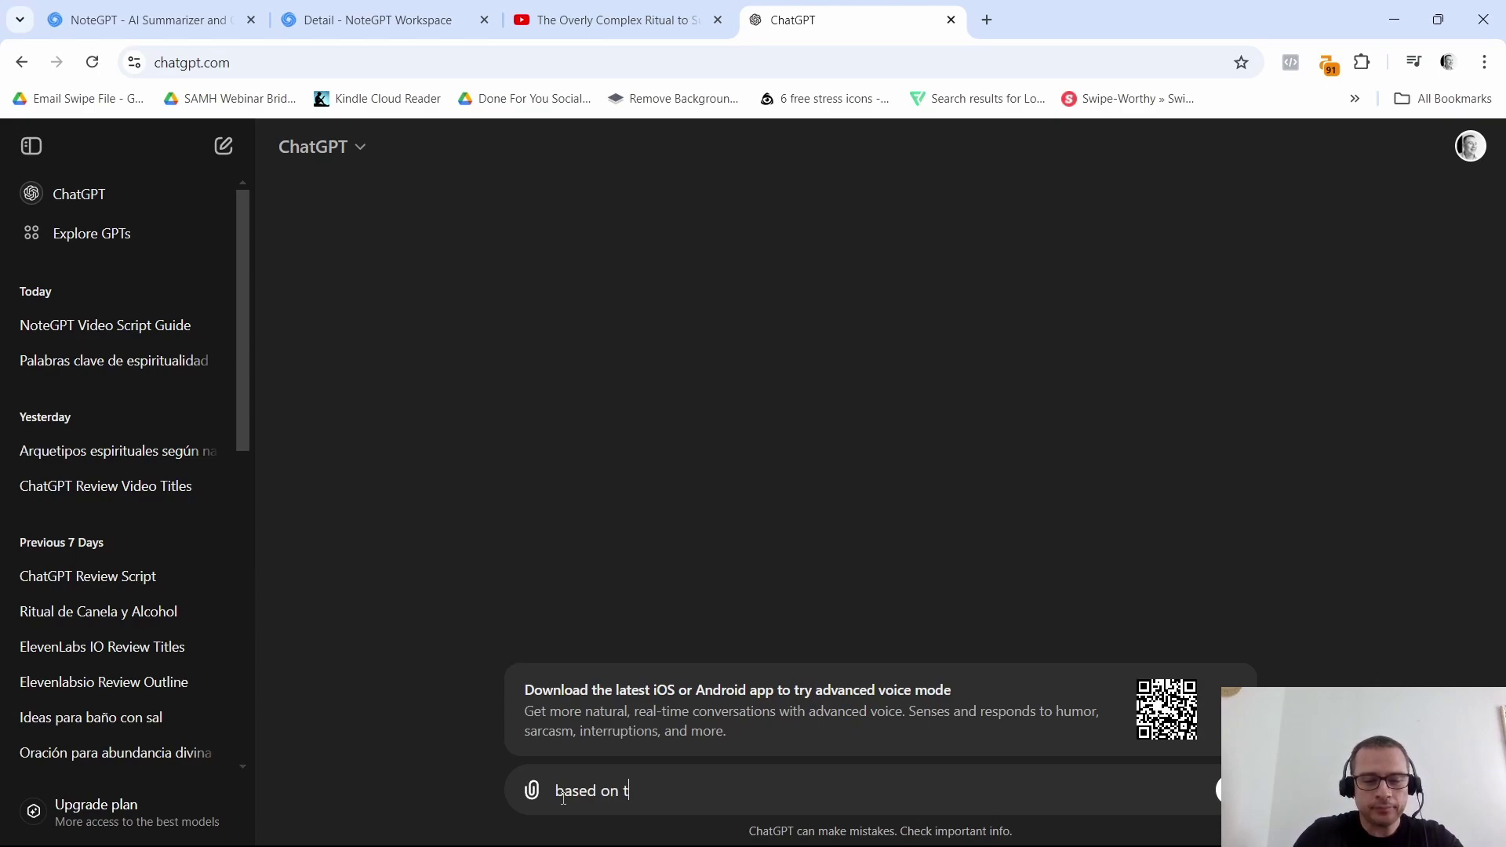
{"action": "key", "text": "BackSpace"}
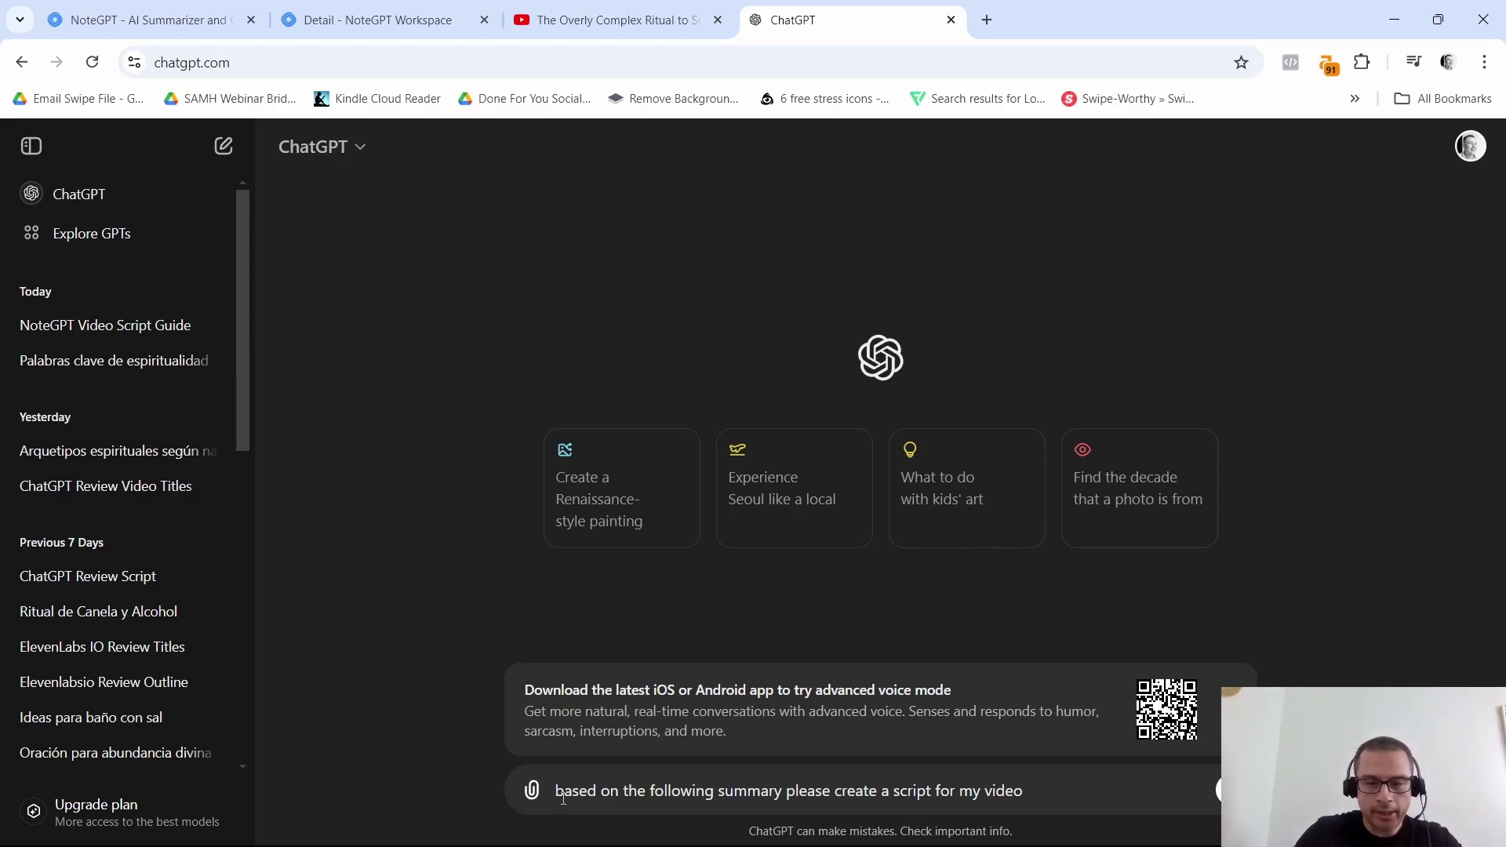
{"action": "key", "text": "ctrl+v"}
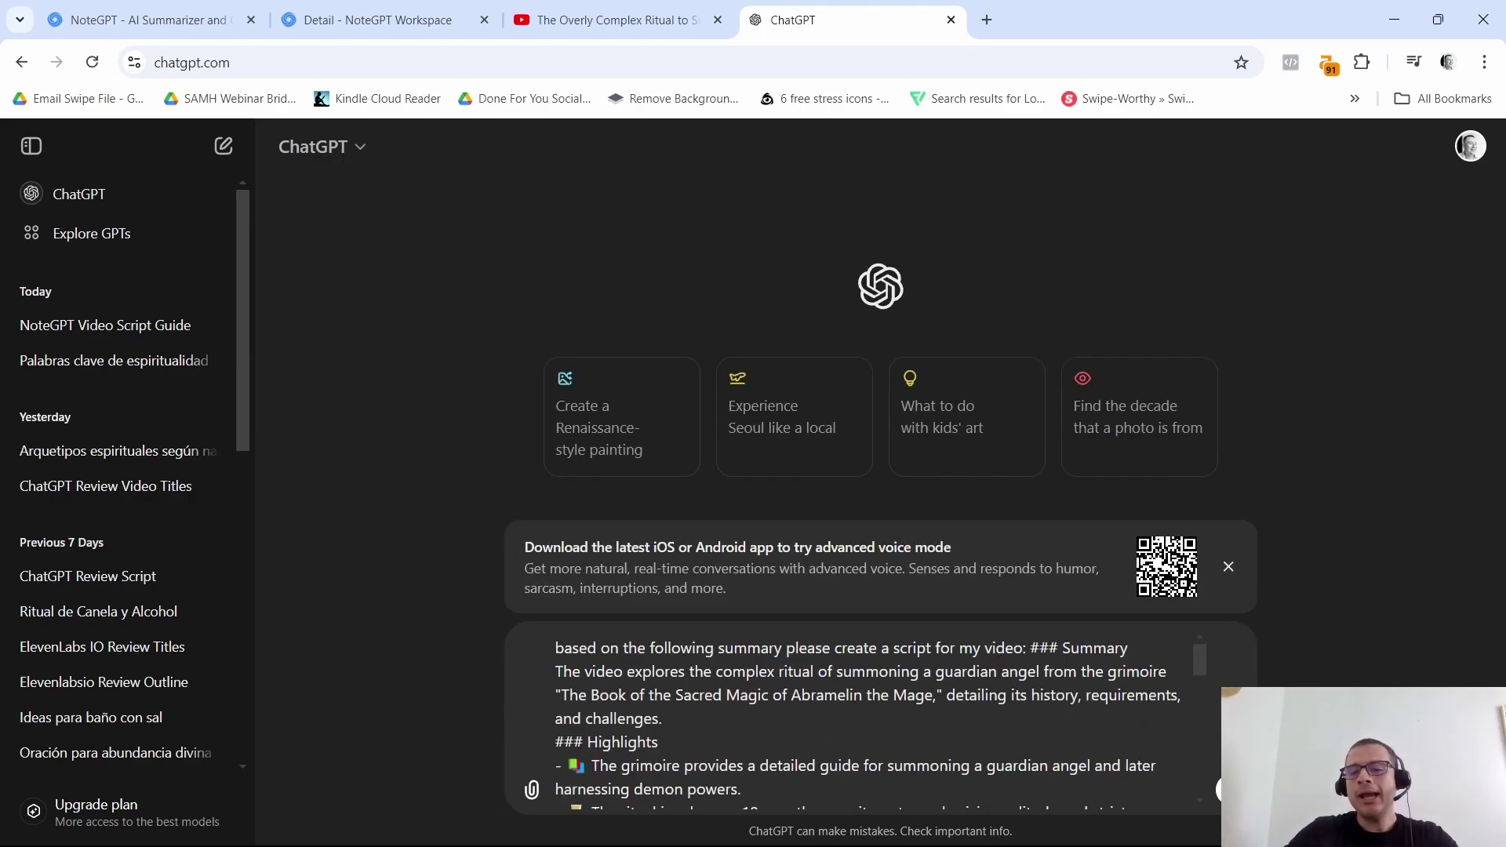
{"action": "left_click", "coordinate": [1223, 790]}
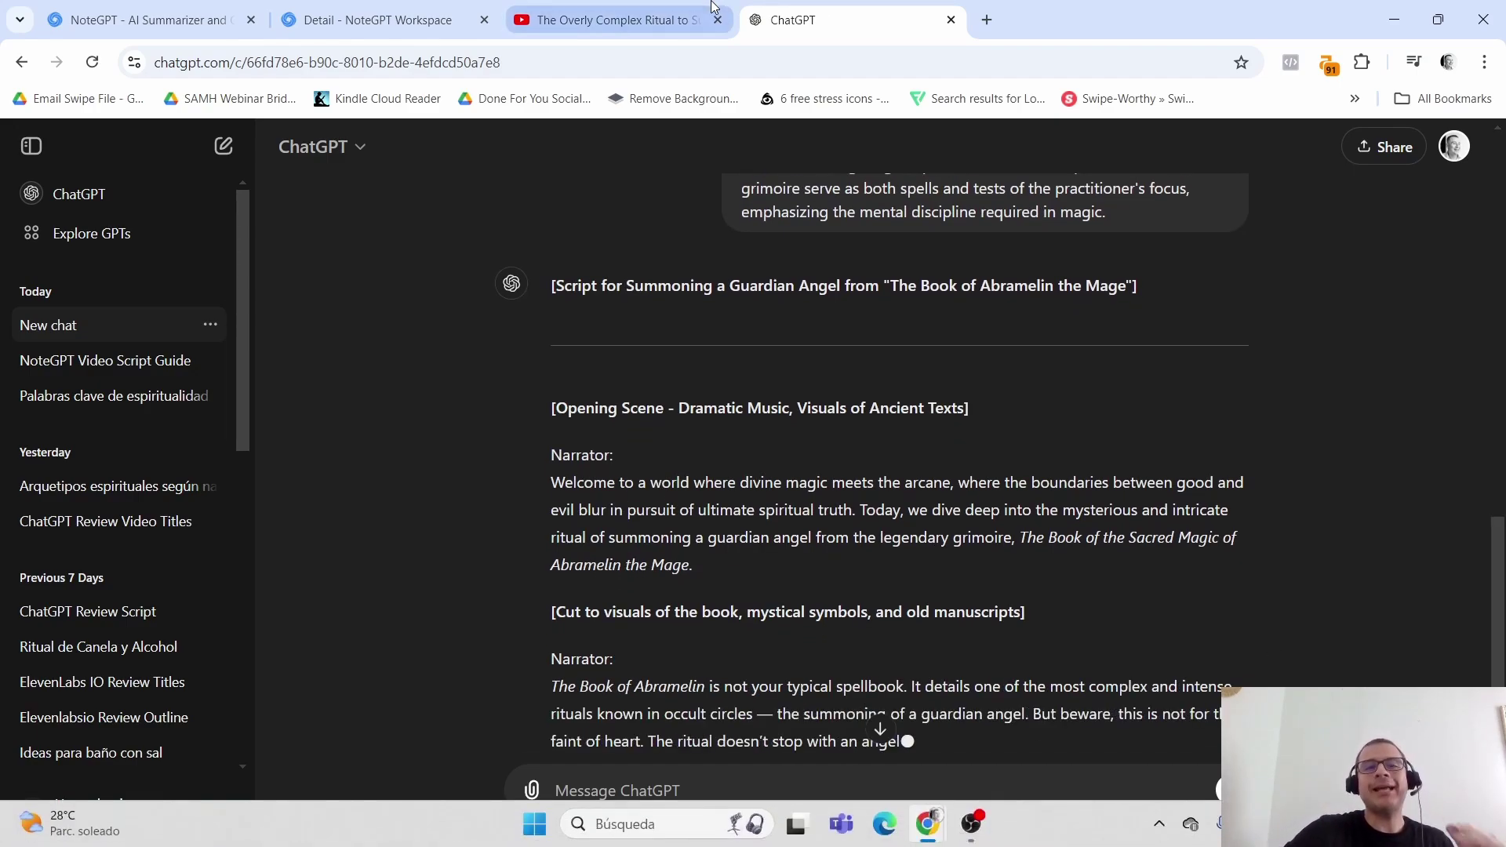
Step: Return to the Mr. Mythos ritual video page and select its full title
{"action": "left_click", "coordinate": [616, 20]}
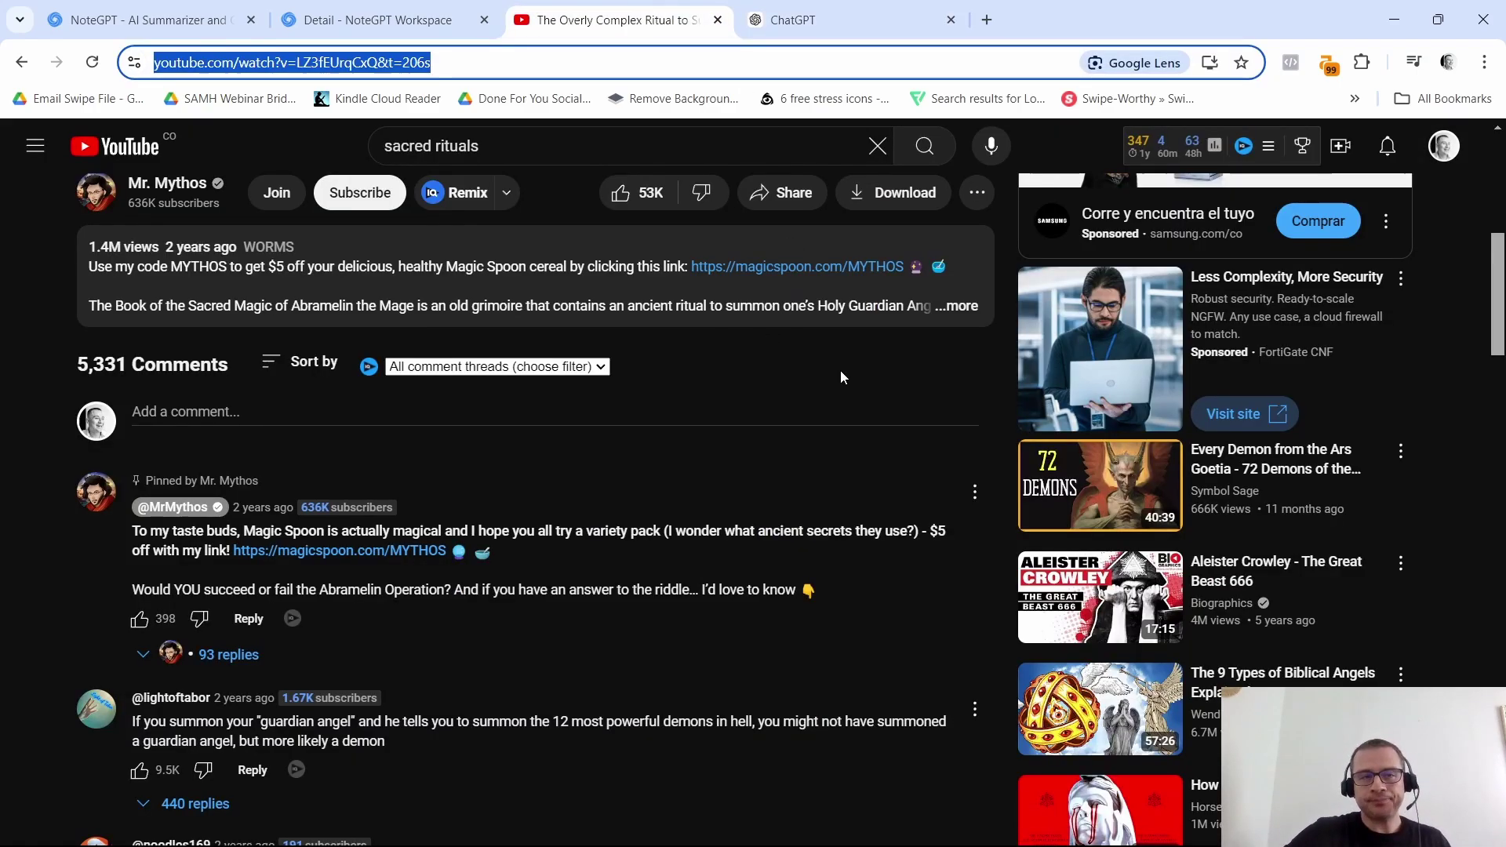
{"action": "scroll", "coordinate": [847, 439], "scroll_direction": "up", "scroll_amount": 8}
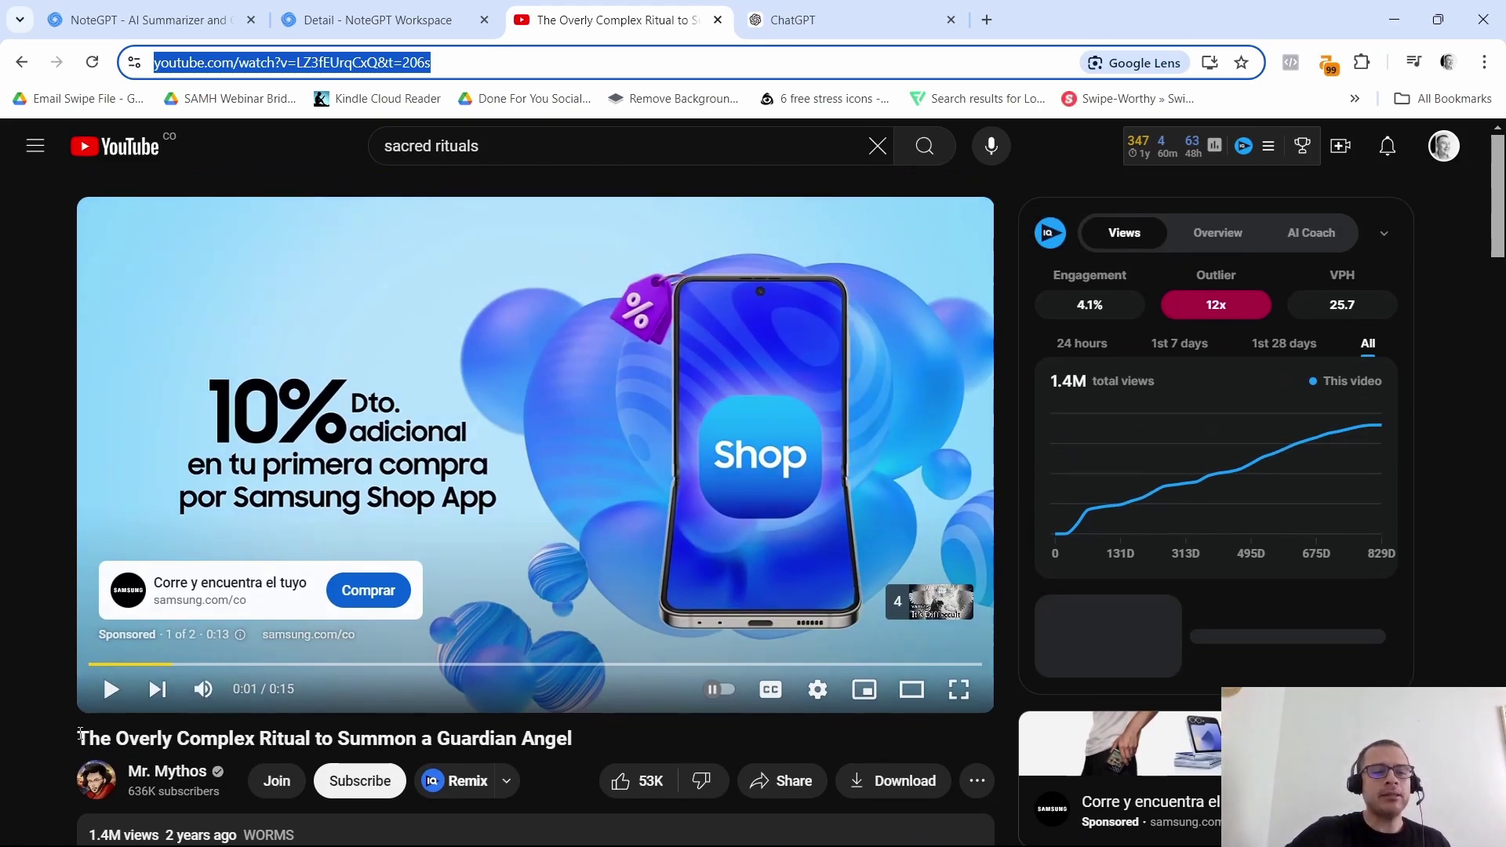
{"action": "left_click_drag", "start_coordinate": [80, 737], "coordinate": [620, 743]}
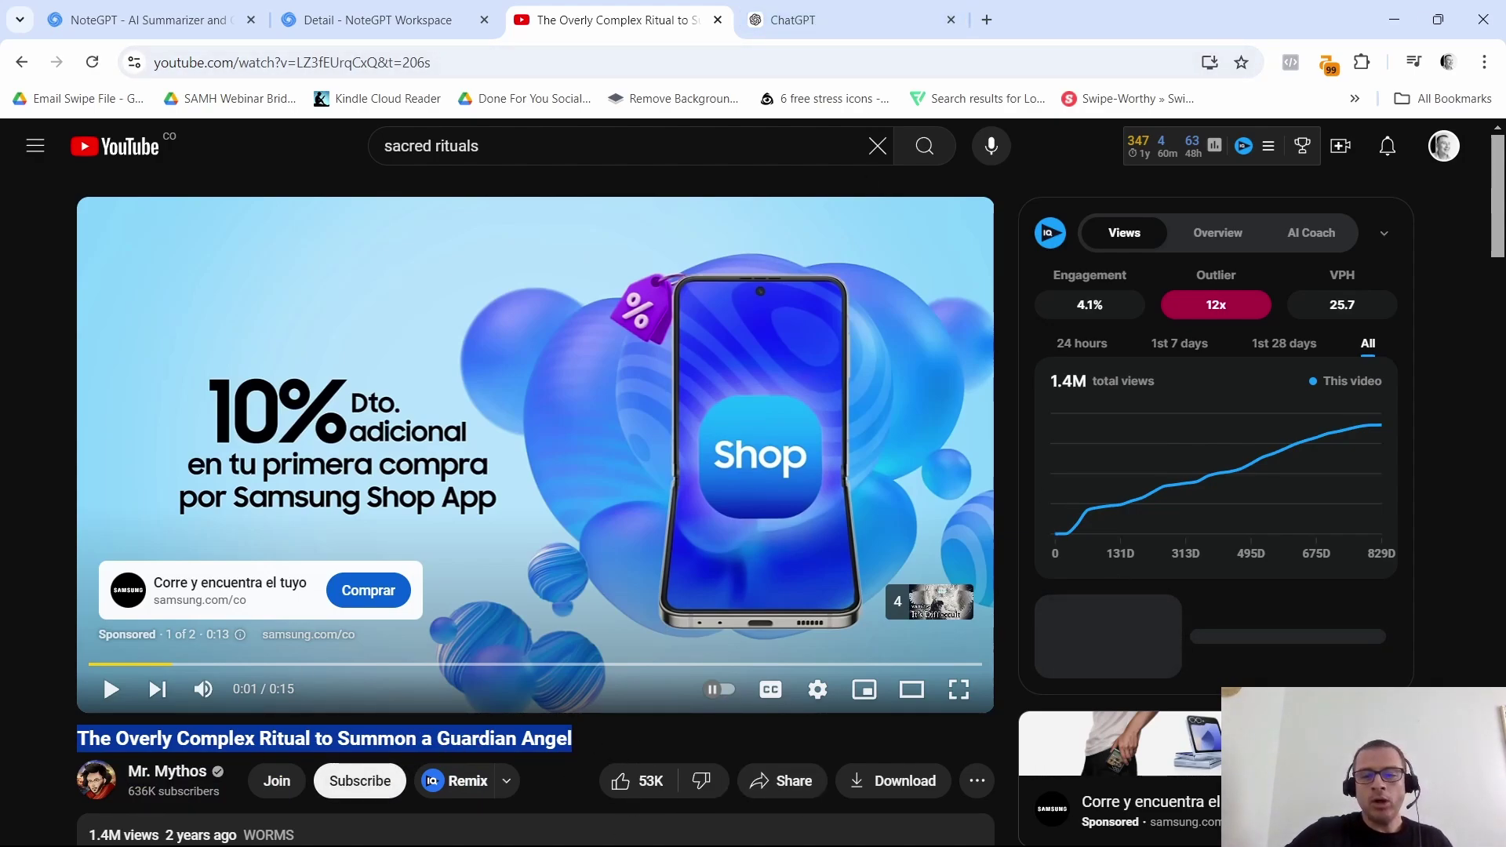
{"action": "scroll", "coordinate": [1098, 643], "scroll_direction": "down", "scroll_amount": 4}
{"action": "scroll", "coordinate": [1272, 637], "scroll_direction": "up", "scroll_amount": 4}
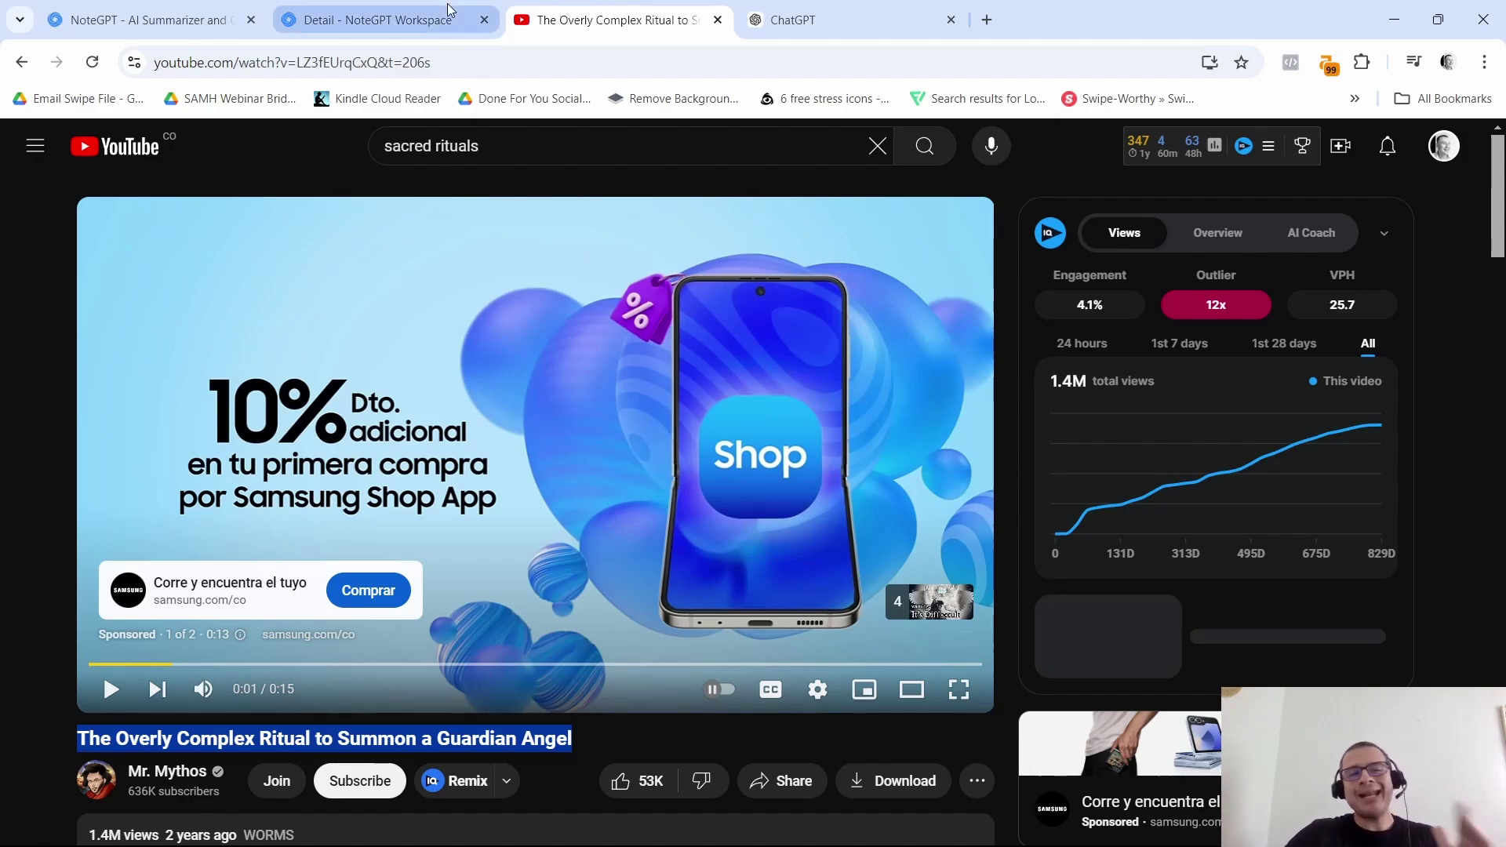
Step: Go back to the NoteGPT homepage and browse its summarizer and tools overview
{"action": "left_click", "coordinate": [418, 27]}
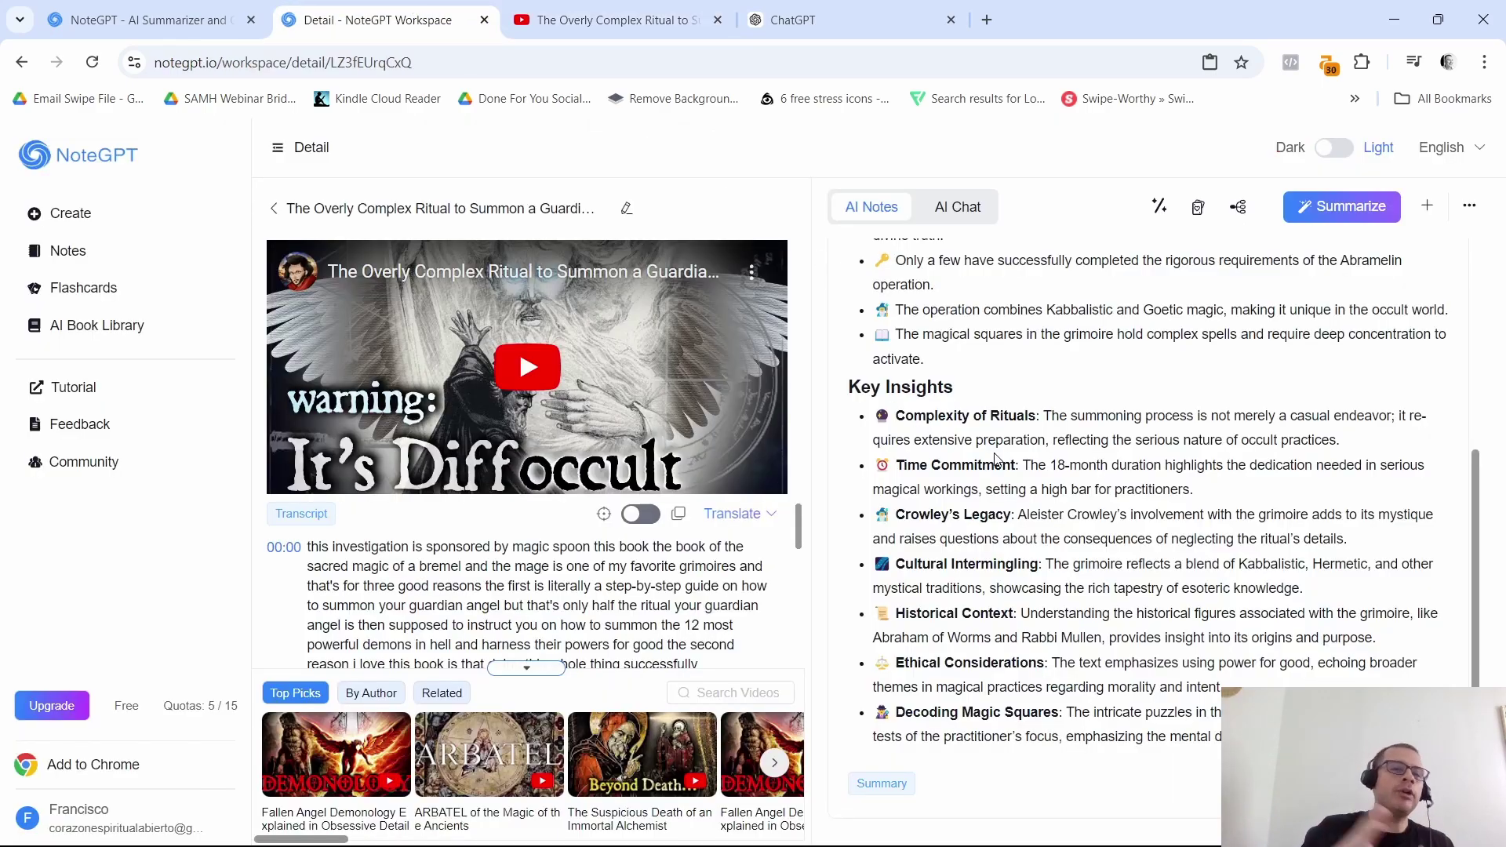
{"action": "scroll", "coordinate": [1089, 237], "scroll_direction": "up", "scroll_amount": 1}
{"action": "scroll", "coordinate": [1088, 238], "scroll_direction": "up", "scroll_amount": 4}
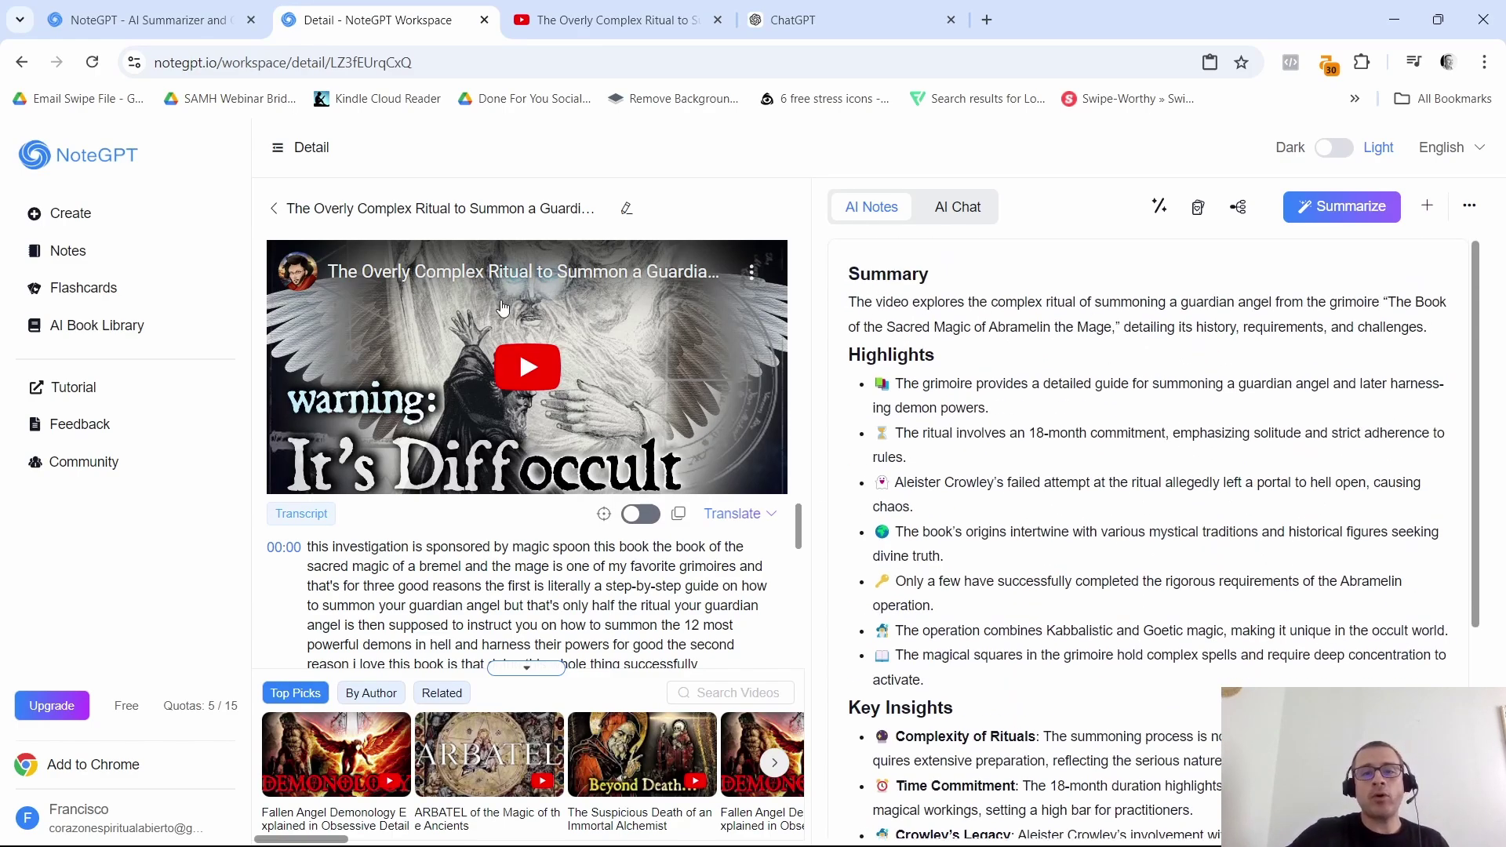
{"action": "left_click", "coordinate": [210, 8]}
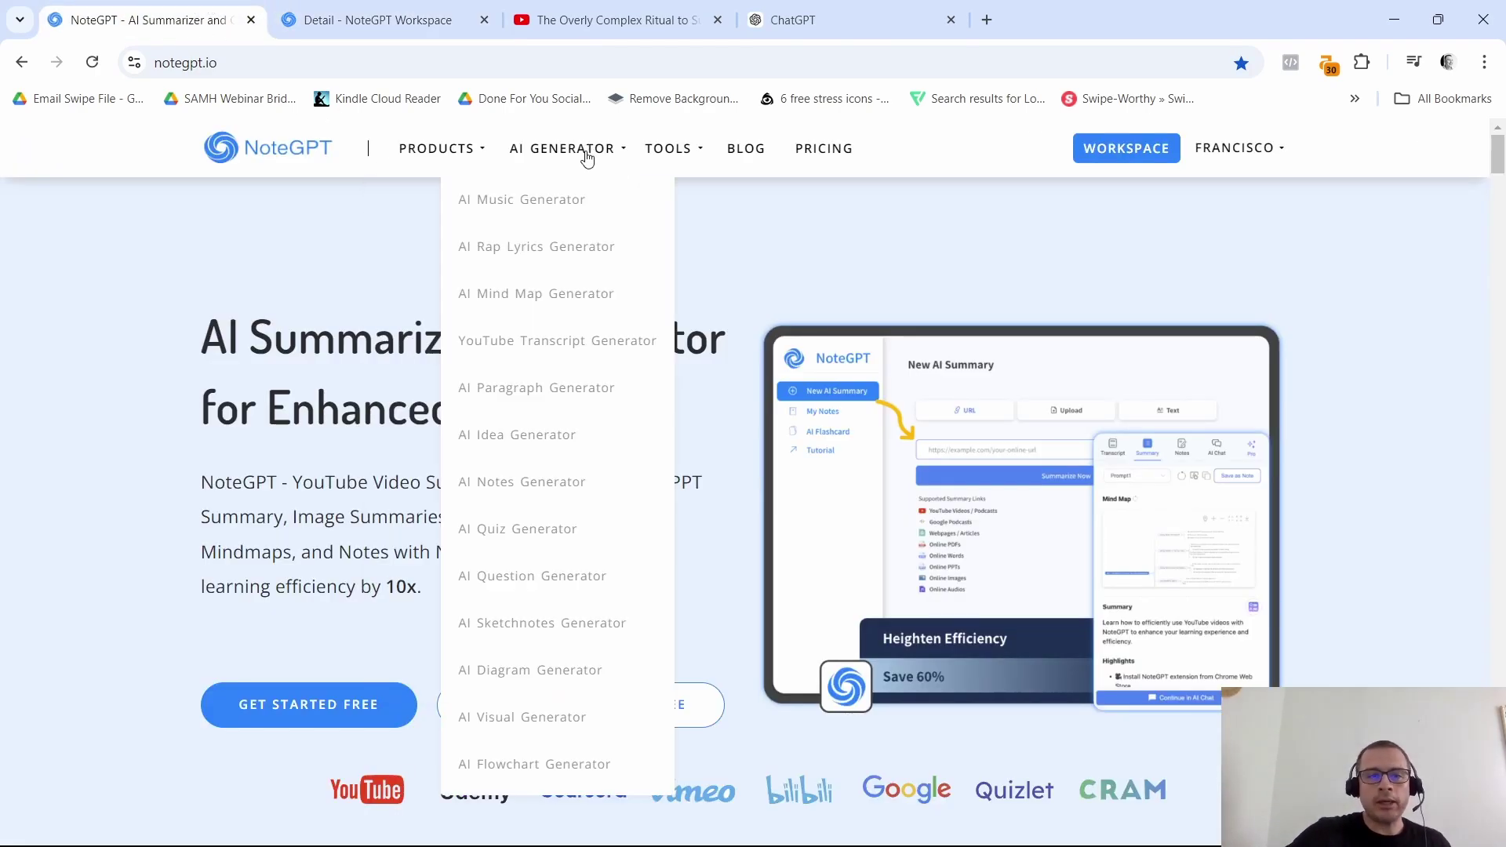
{"action": "mouse_move", "coordinate": [567, 148]}
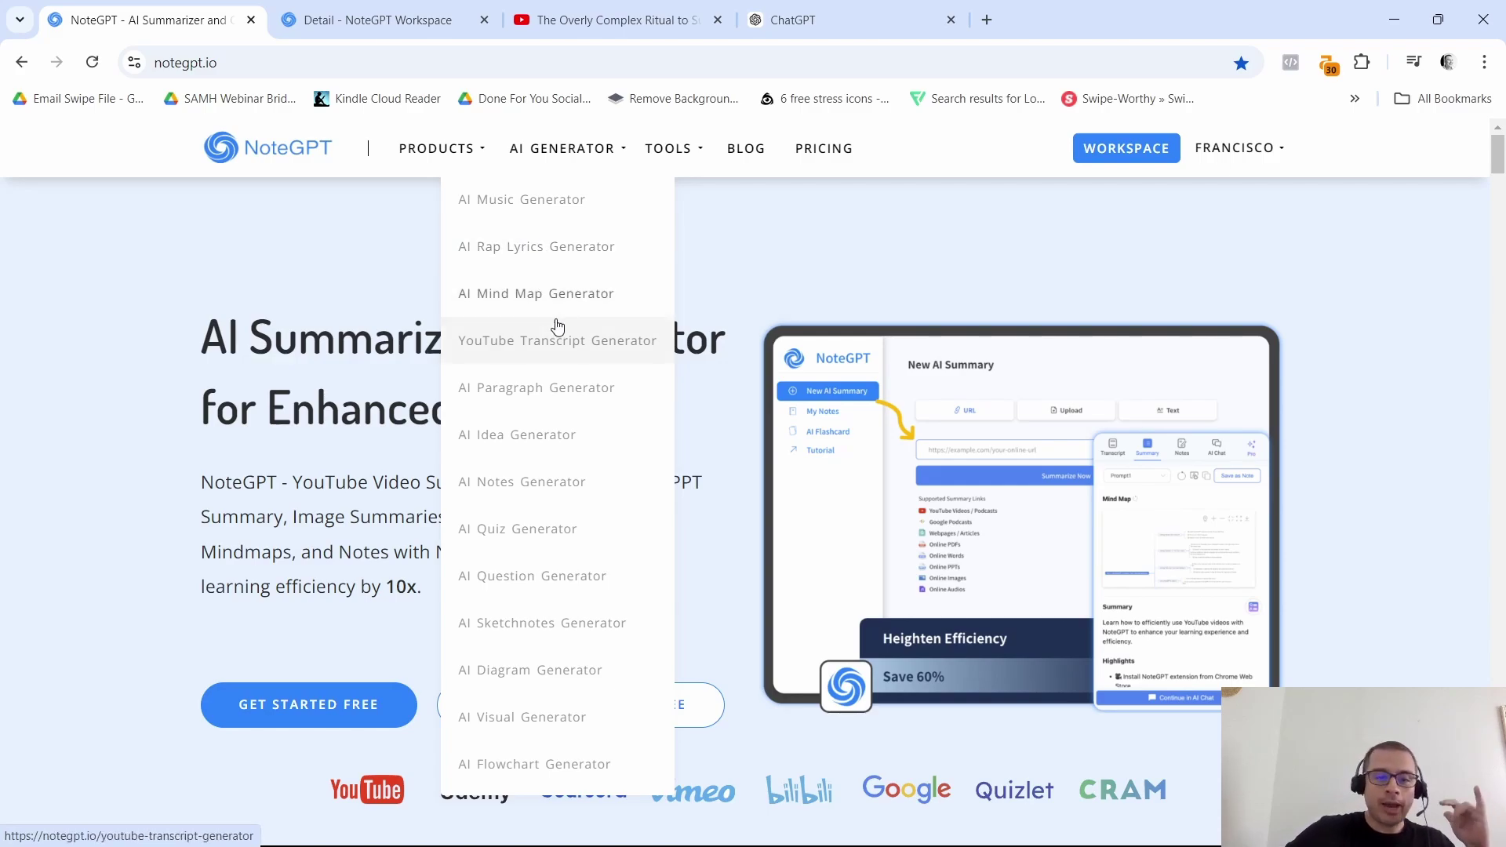
{"action": "scroll", "coordinate": [552, 333], "scroll_direction": "down", "scroll_amount": 3}
{"action": "scroll", "coordinate": [555, 416], "scroll_direction": "up", "scroll_amount": 3}
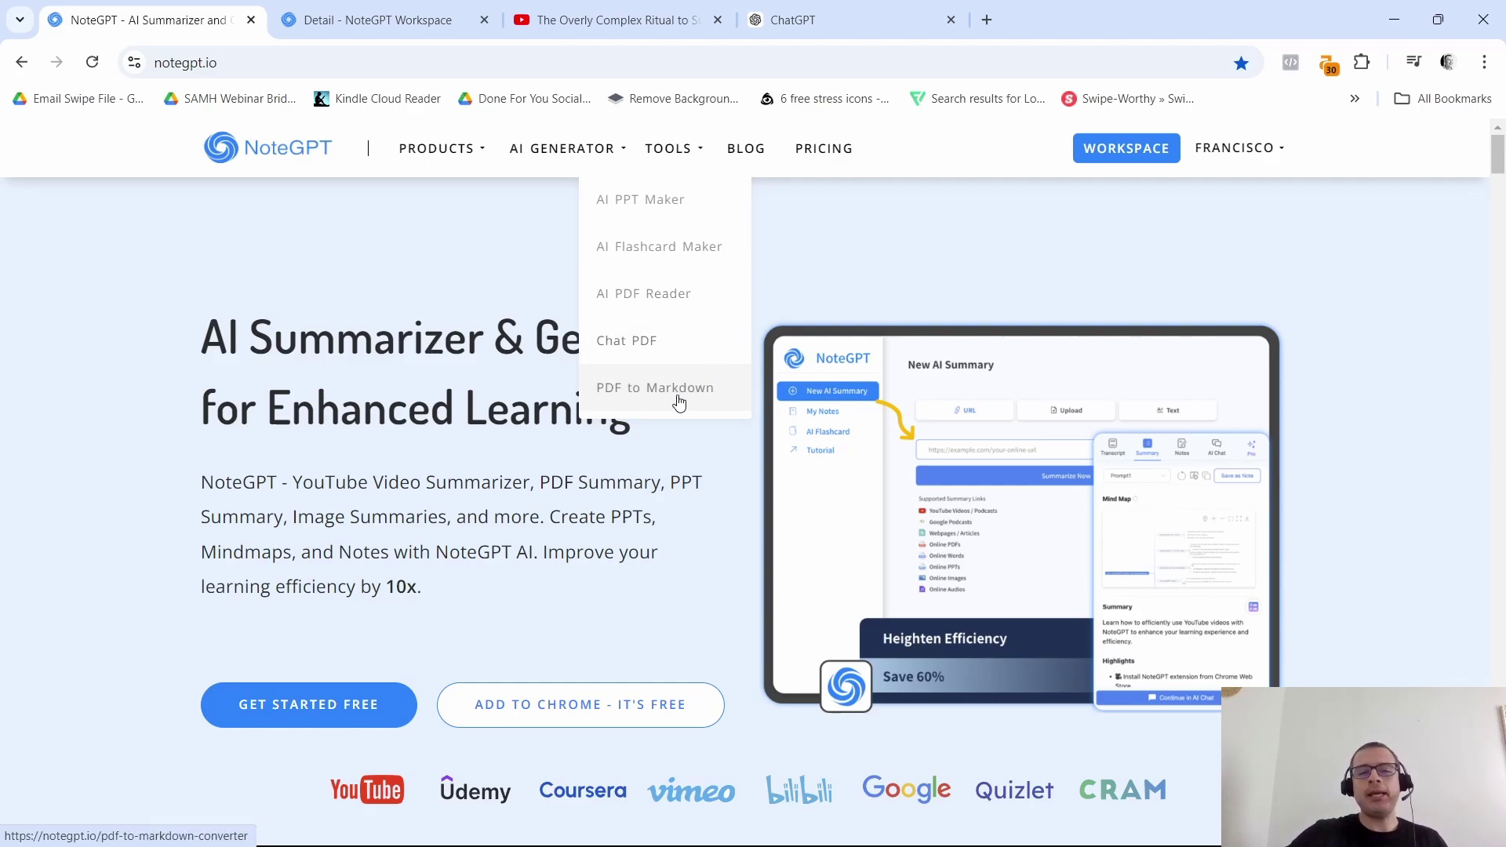
{"action": "scroll", "coordinate": [694, 353], "scroll_direction": "down", "scroll_amount": 5}
{"action": "scroll", "coordinate": [813, 443], "scroll_direction": "up", "scroll_amount": 2}
{"action": "scroll", "coordinate": [831, 445], "scroll_direction": "up", "scroll_amount": 3}
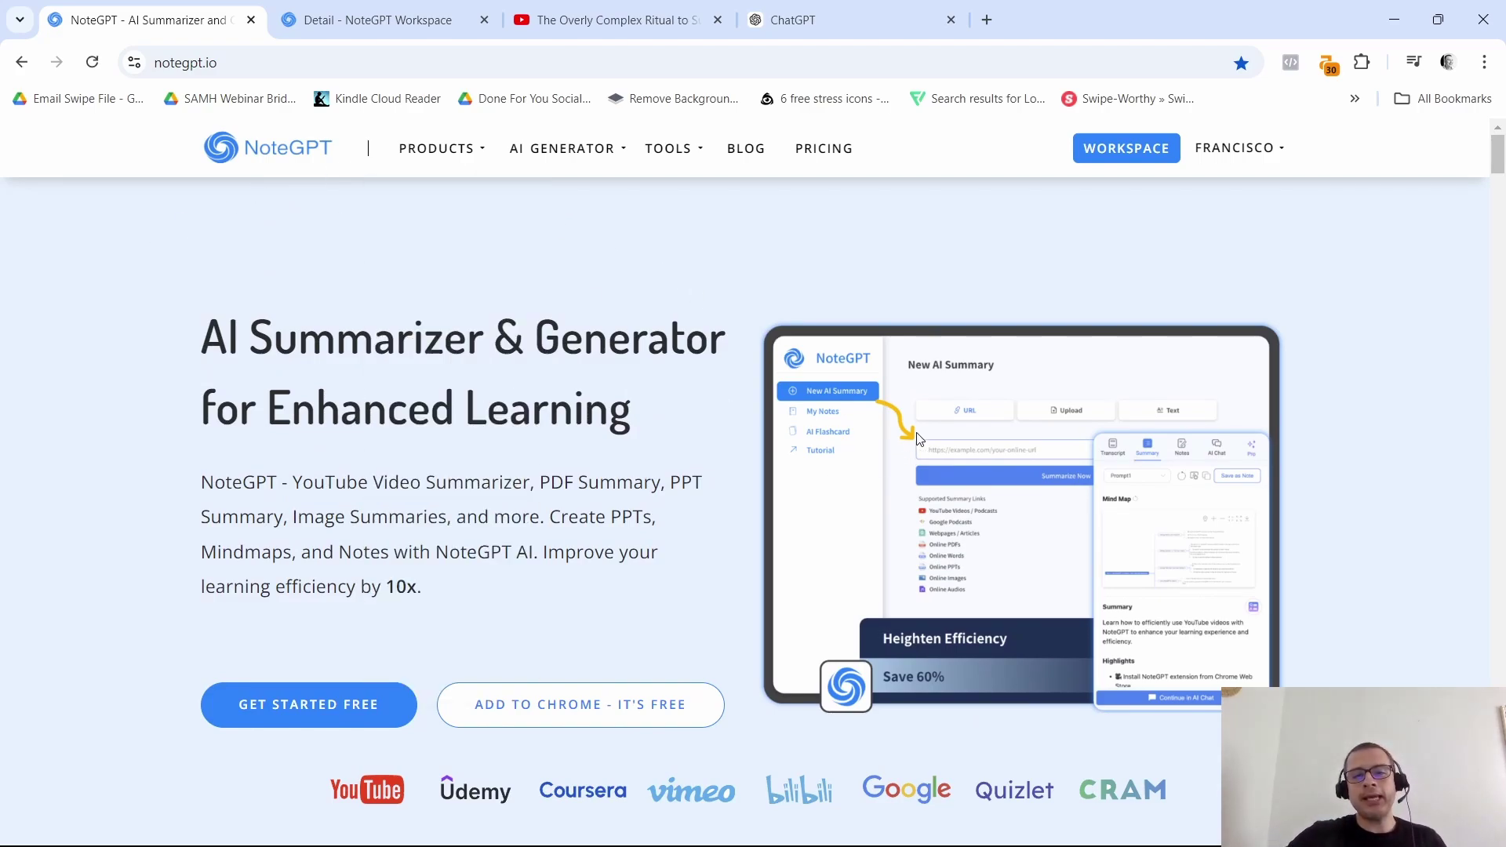
Step: Open the Pricing Plans page and scan the Basic, Unlimited and Pro plan cards
{"action": "left_click", "coordinate": [828, 163]}
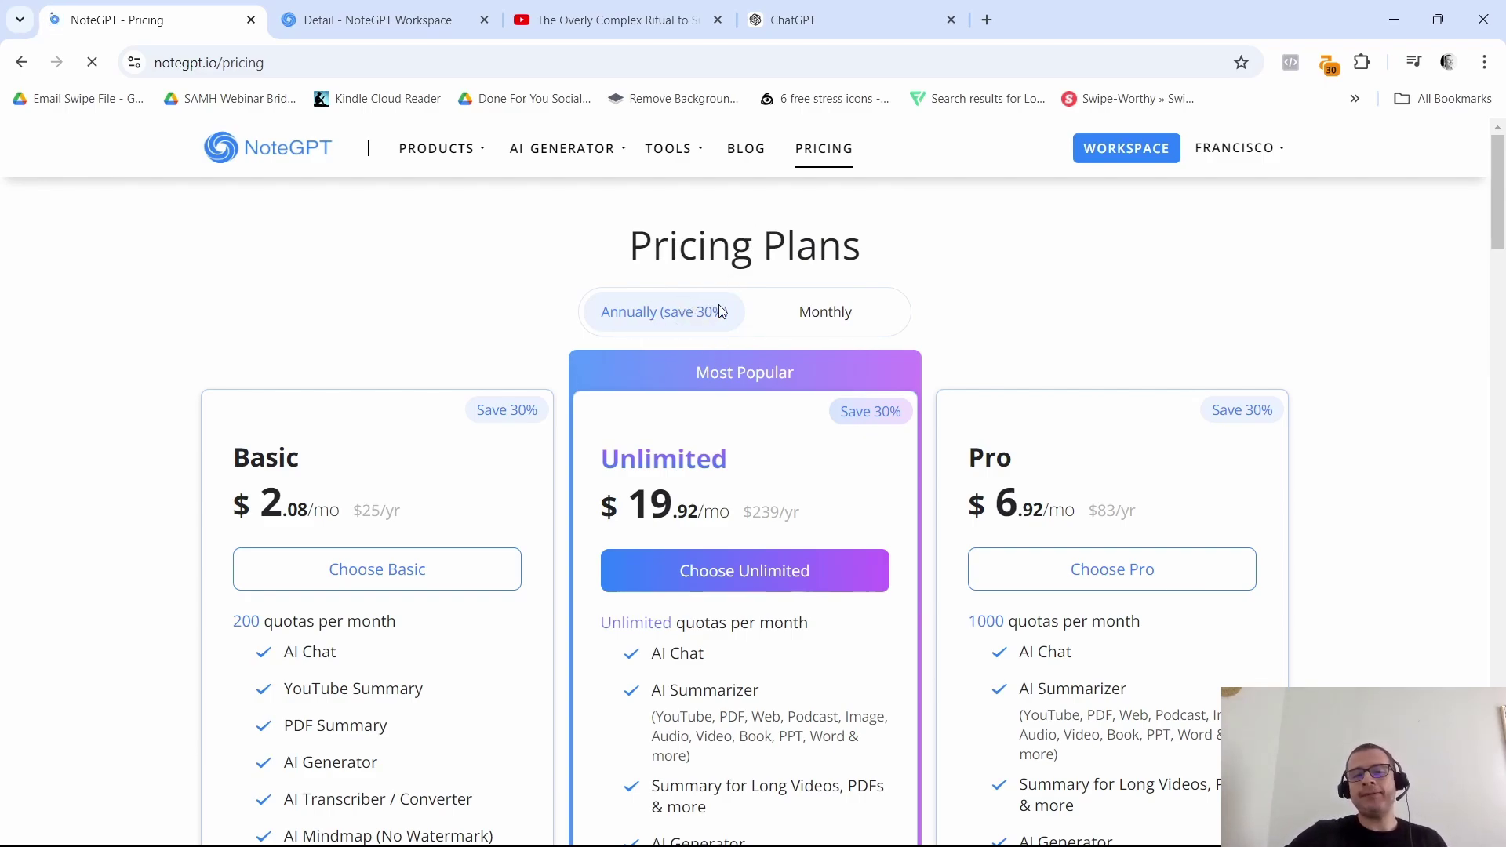
{"action": "scroll", "coordinate": [675, 369], "scroll_direction": "down", "scroll_amount": 2}
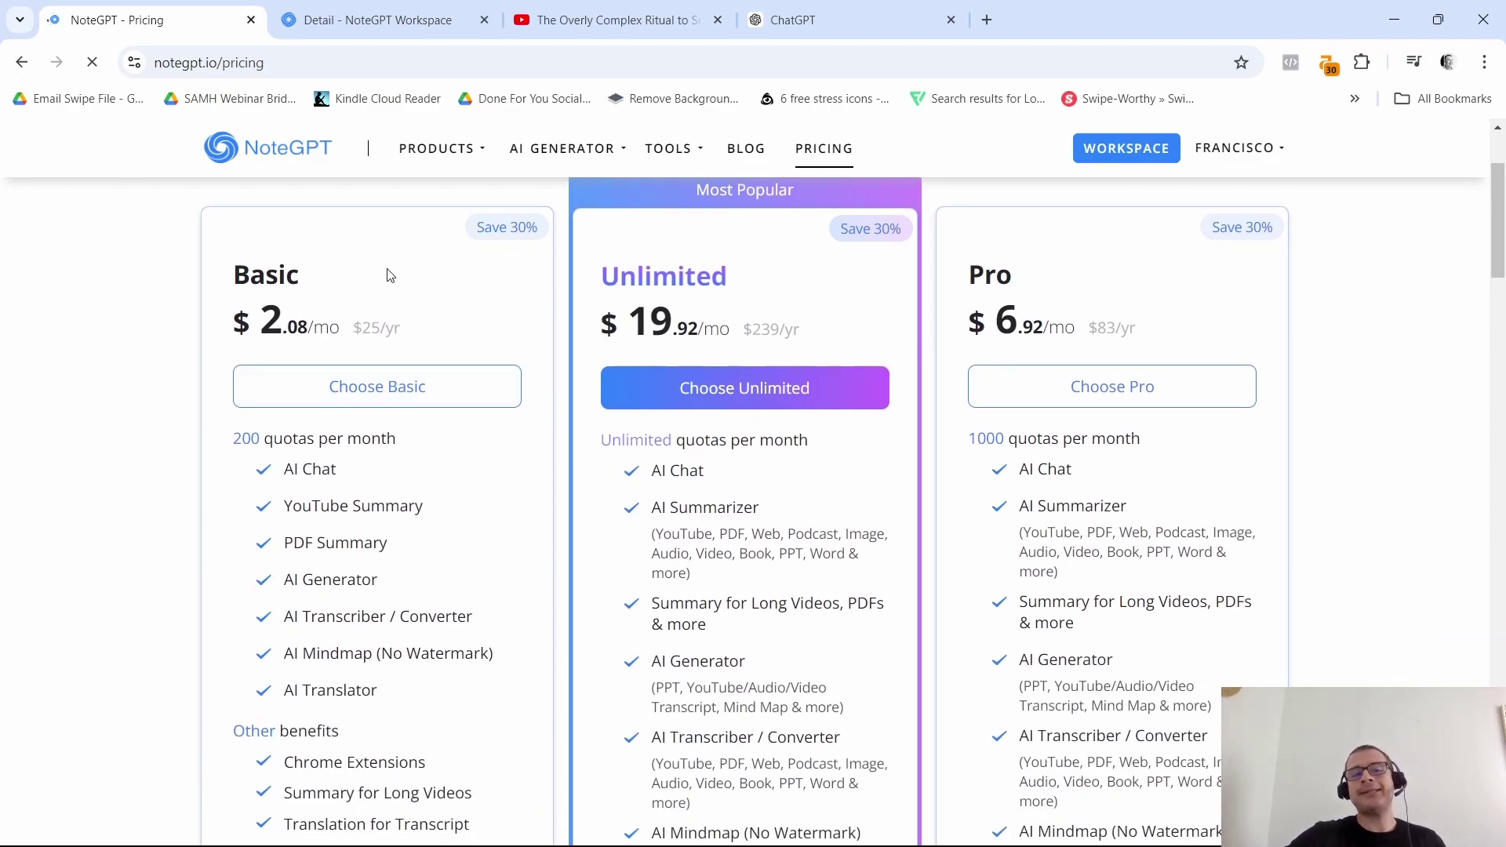
{"action": "scroll", "coordinate": [435, 345], "scroll_direction": "down", "scroll_amount": 1}
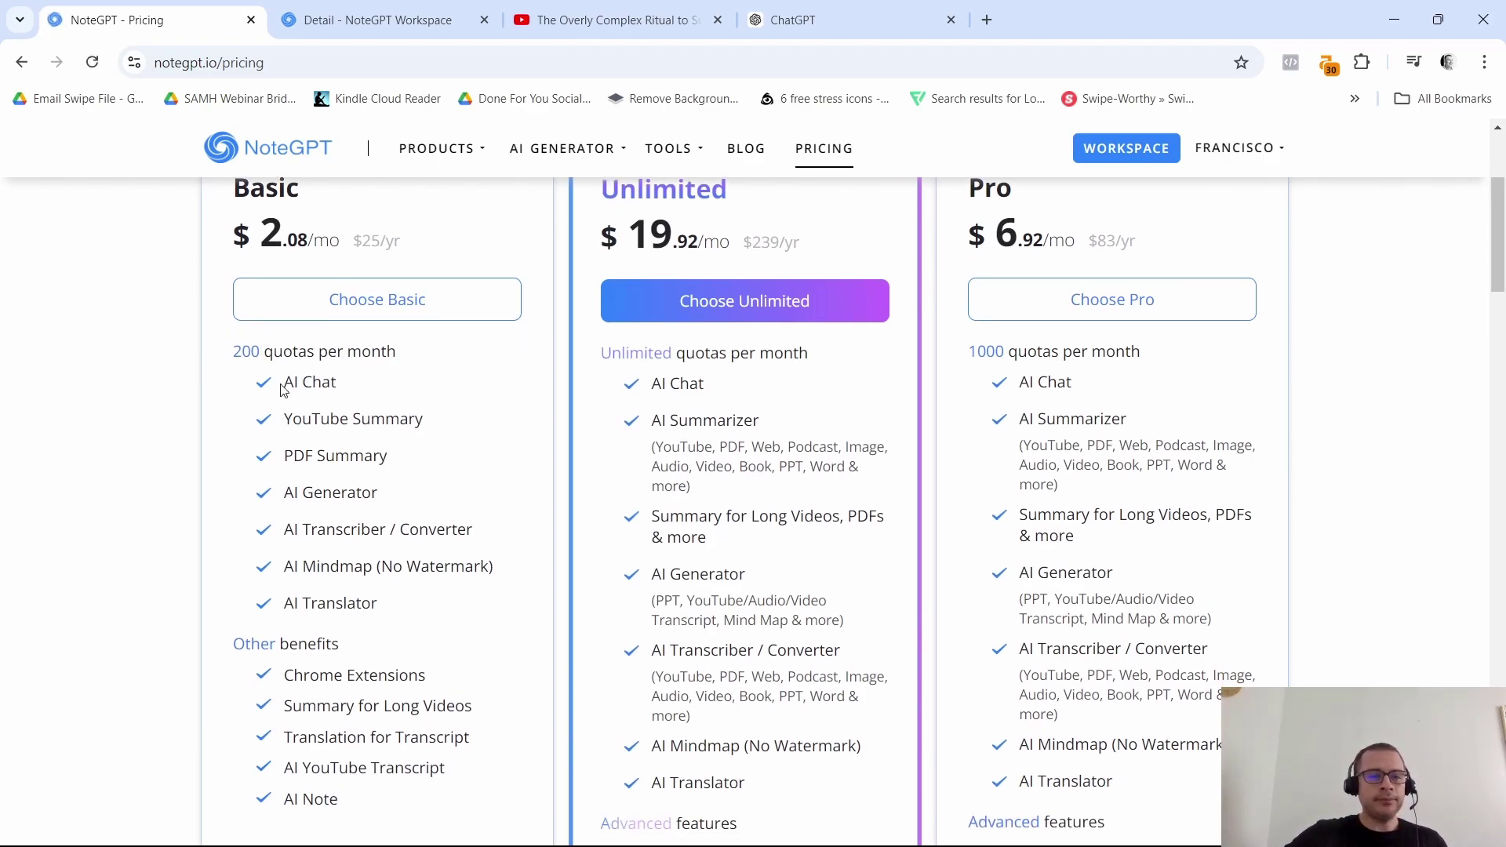
{"action": "scroll", "coordinate": [313, 368], "scroll_direction": "down", "scroll_amount": 1}
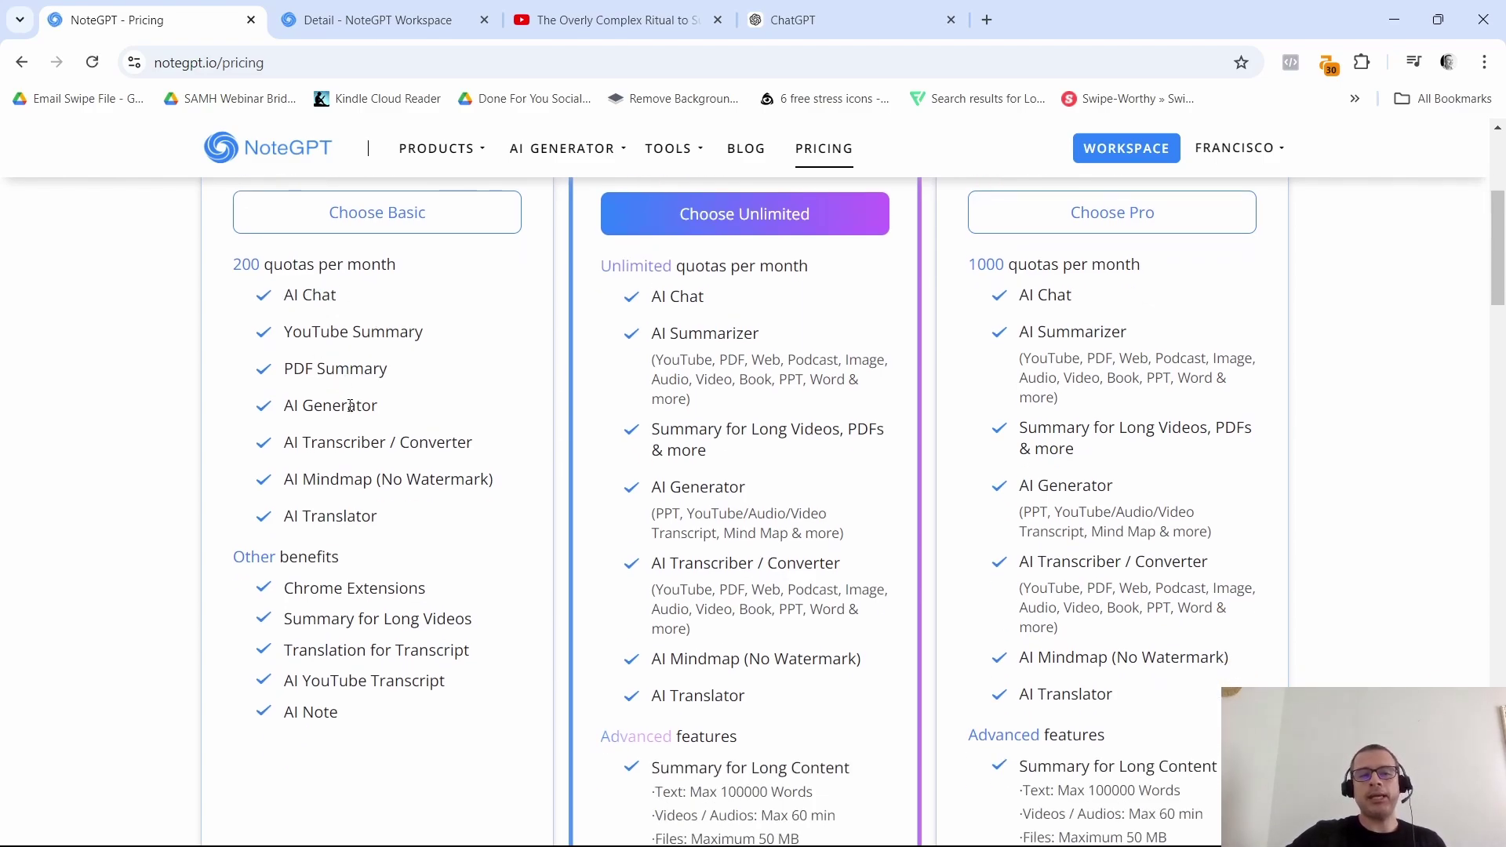
{"action": "scroll", "coordinate": [361, 549], "scroll_direction": "down", "scroll_amount": 2}
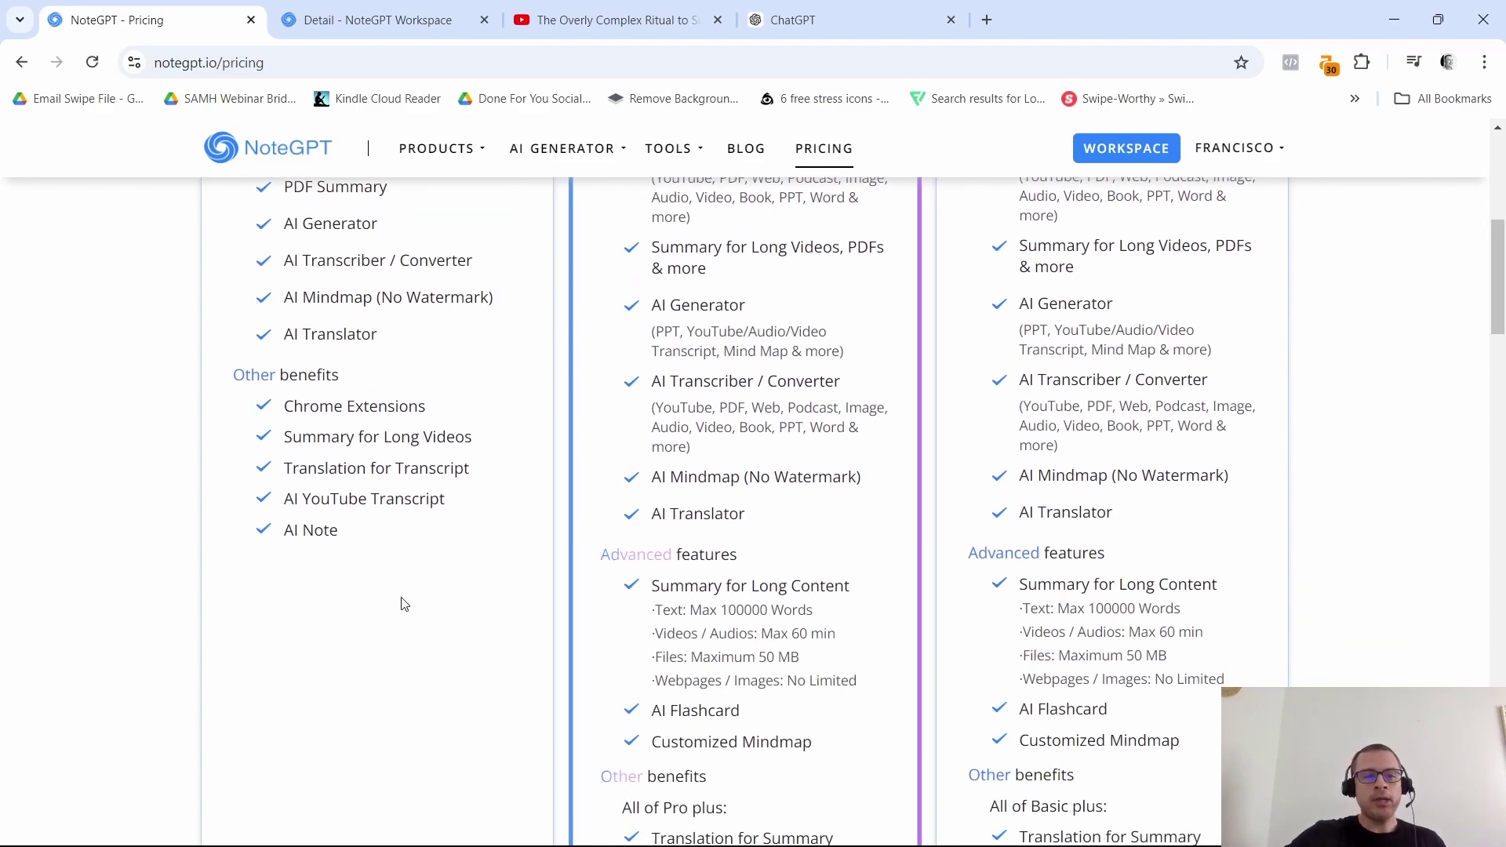
{"action": "scroll", "coordinate": [384, 600], "scroll_direction": "up", "scroll_amount": 3}
{"action": "scroll", "coordinate": [374, 588], "scroll_direction": "up", "scroll_amount": 2}
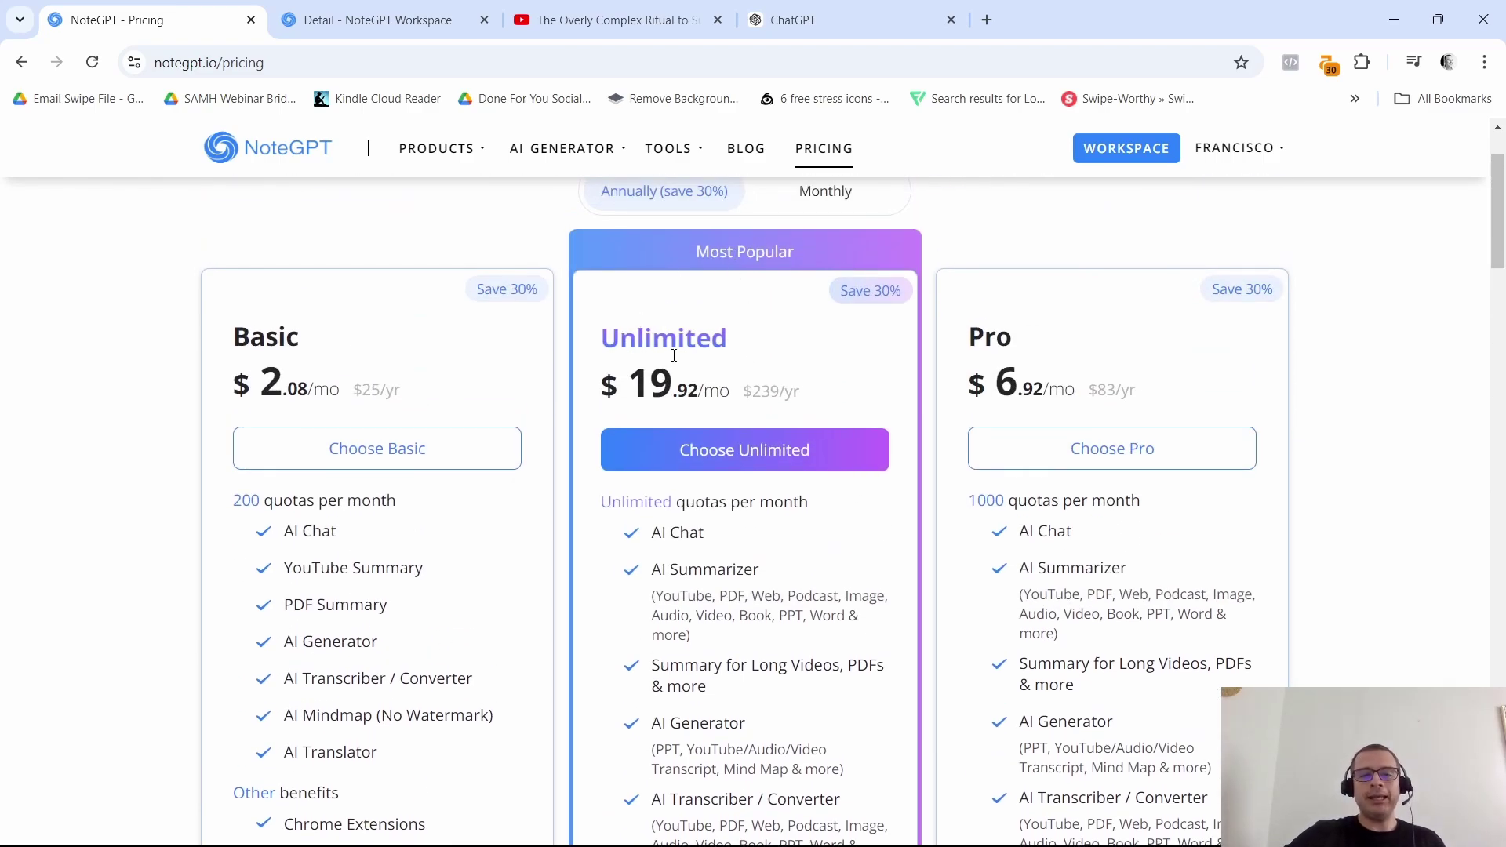
Step: Highlight the Unlimited plan's $19.92 price and review the remaining plan details
{"action": "double_click", "coordinate": [639, 384]}
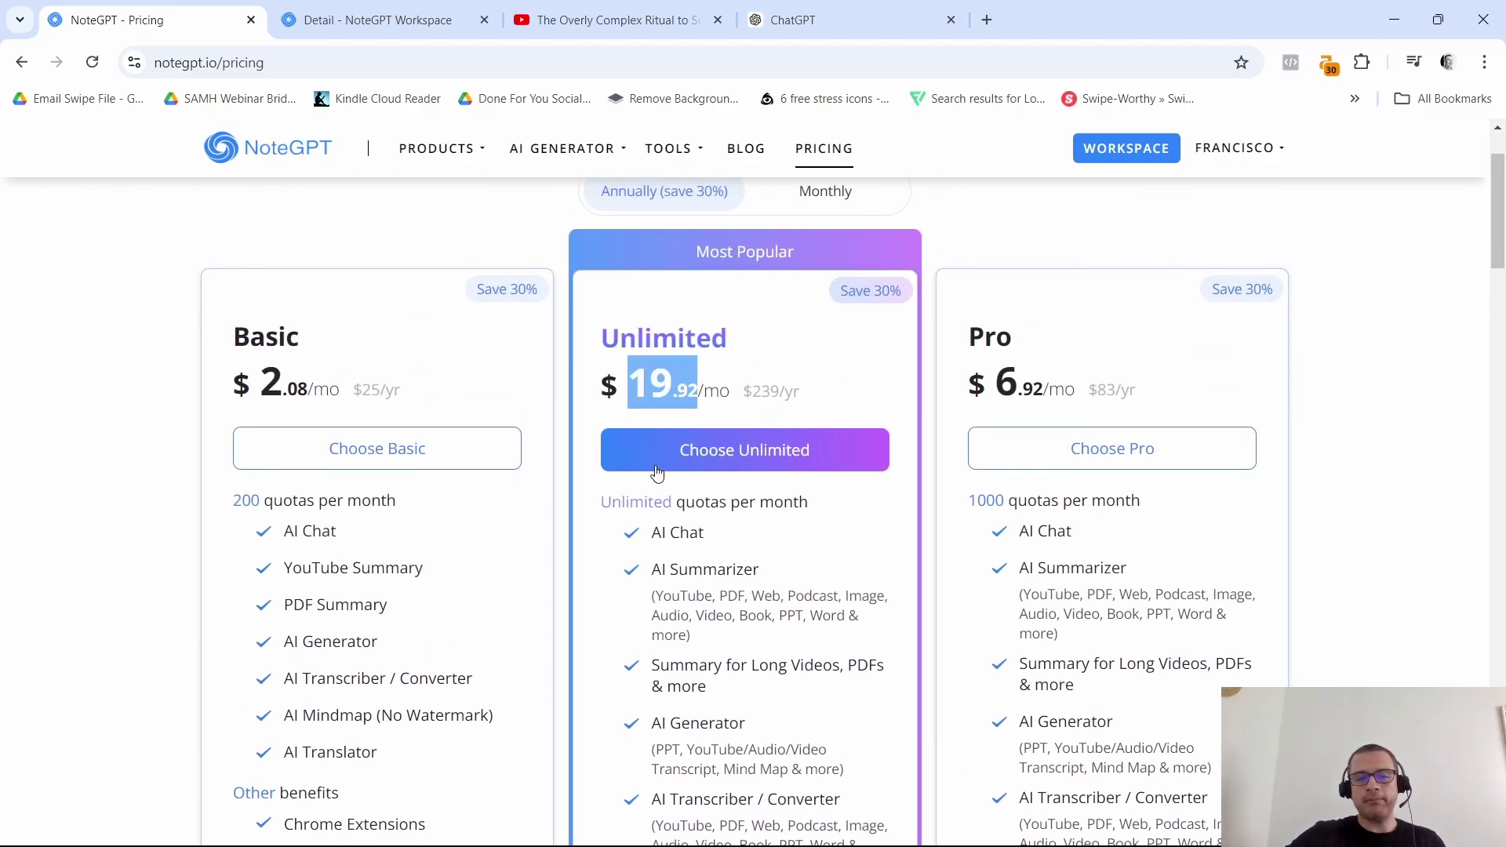
{"action": "scroll", "coordinate": [695, 476], "scroll_direction": "down", "scroll_amount": 1}
{"action": "scroll", "coordinate": [682, 464], "scroll_direction": "down", "scroll_amount": 1}
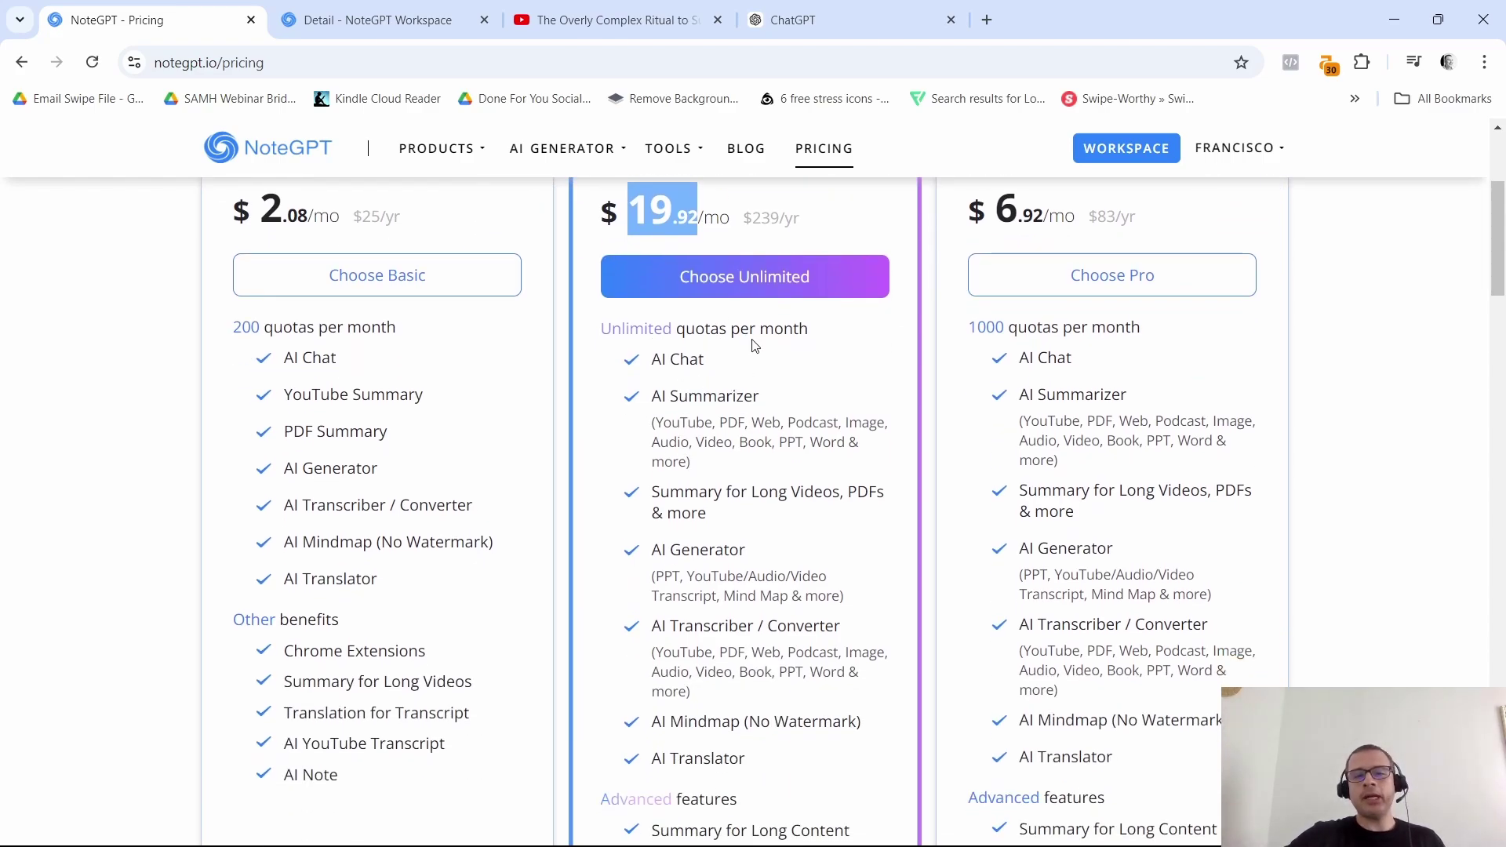
{"action": "scroll", "coordinate": [825, 383], "scroll_direction": "down", "scroll_amount": 1}
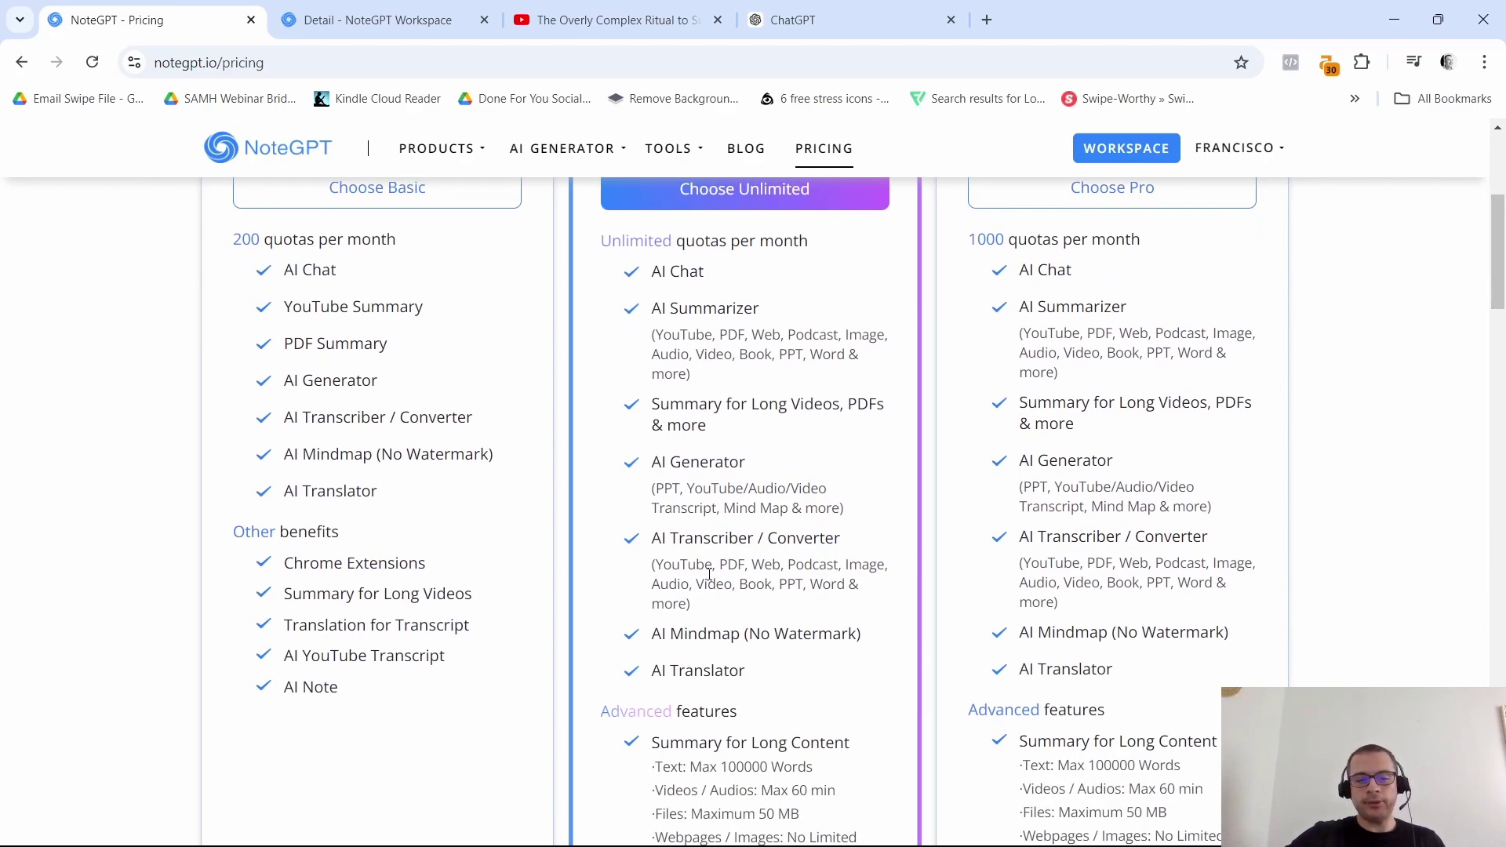
{"action": "scroll", "coordinate": [717, 690], "scroll_direction": "down", "scroll_amount": 4}
{"action": "scroll", "coordinate": [756, 538], "scroll_direction": "up", "scroll_amount": 8}
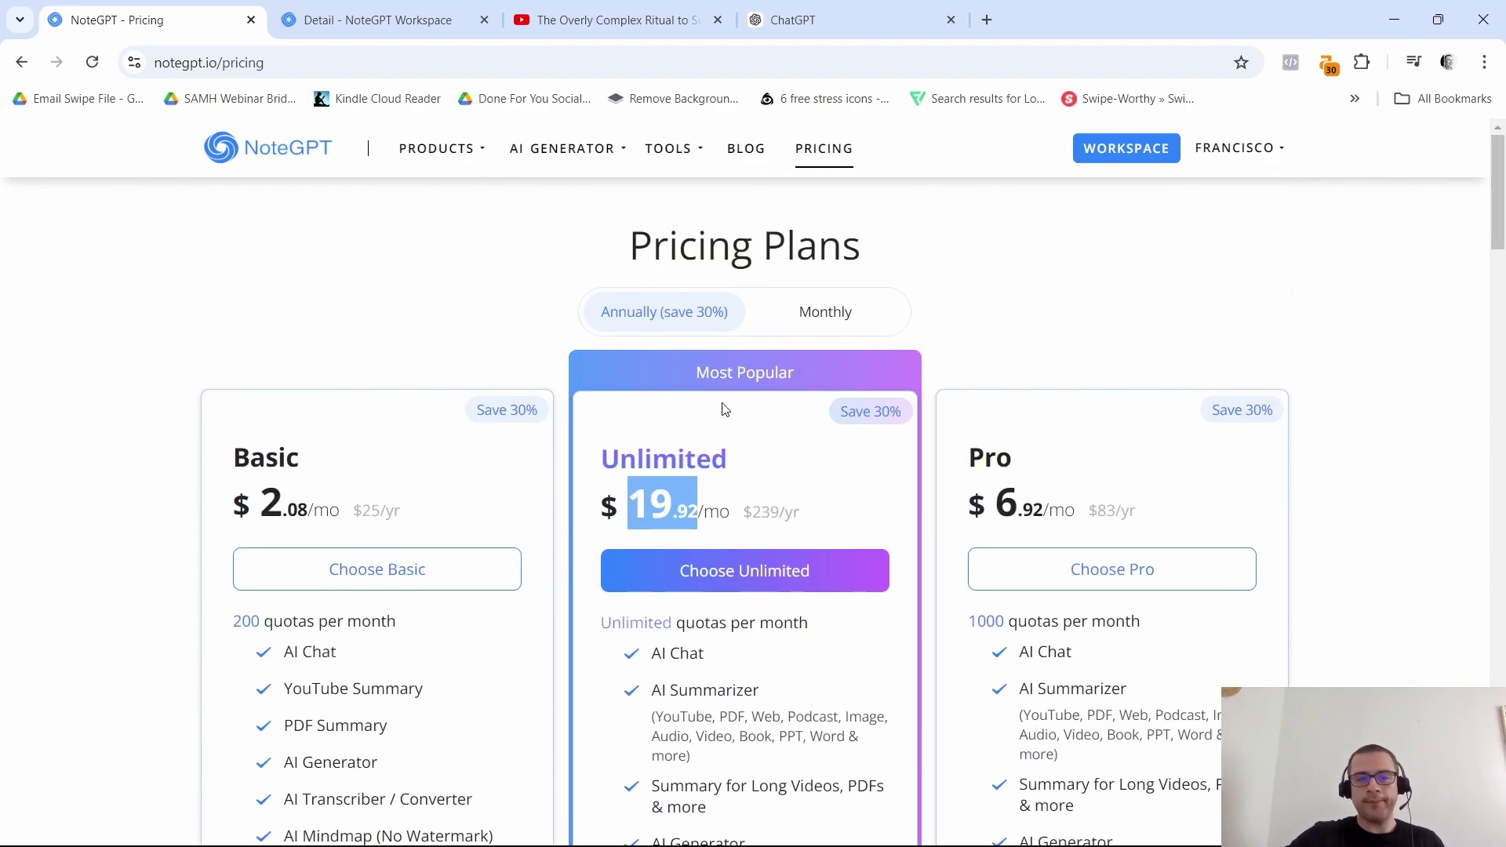
Step: Switch the plans to monthly billing to show prices of $2.99, $29 and $9.99
{"action": "left_click", "coordinate": [842, 313]}
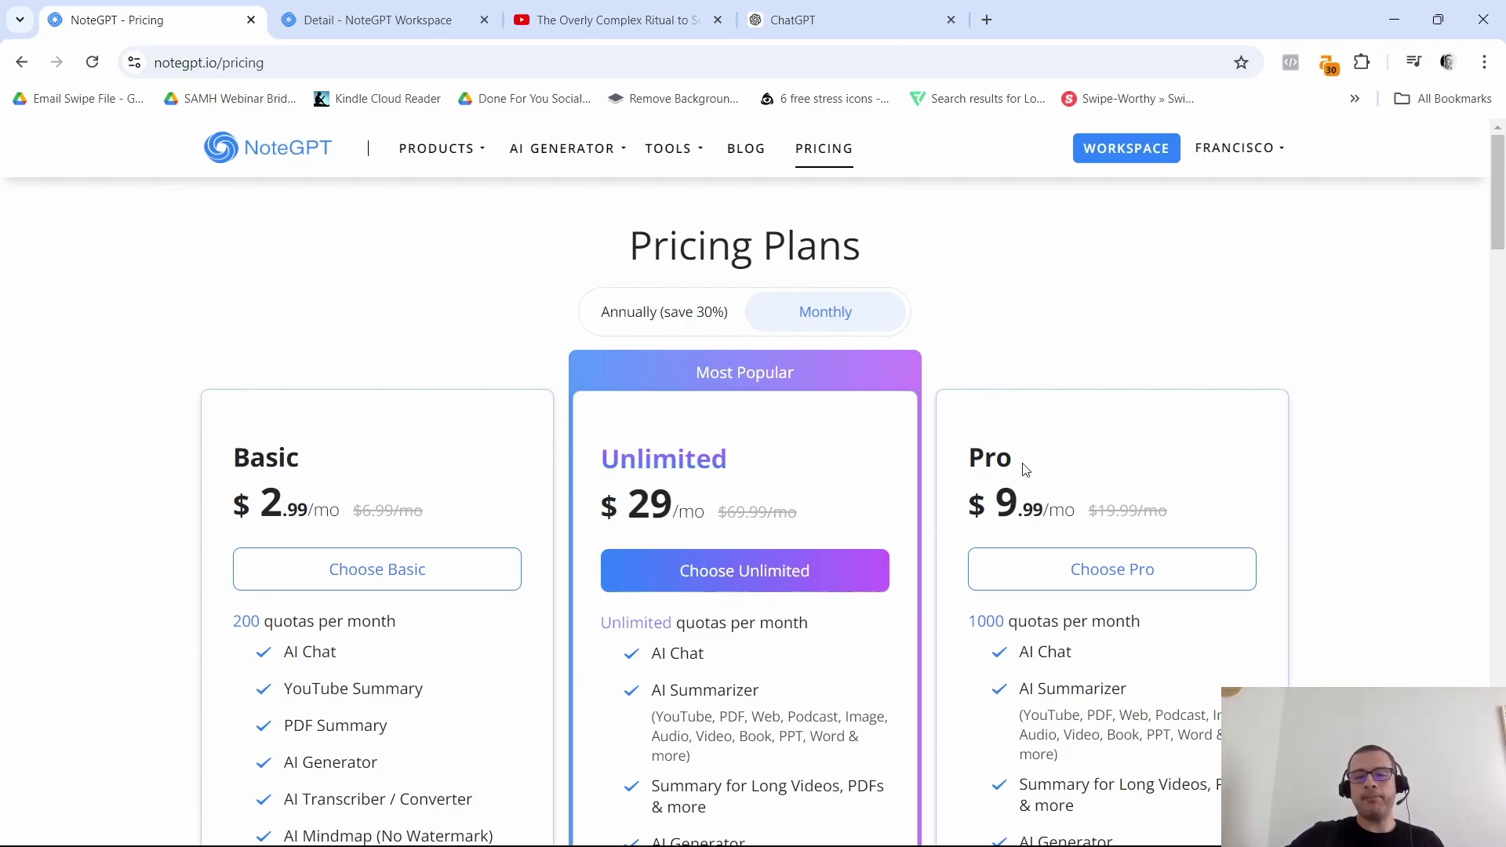
{"action": "scroll", "coordinate": [1027, 469], "scroll_direction": "down", "scroll_amount": 5}
{"action": "scroll", "coordinate": [1026, 502], "scroll_direction": "down", "scroll_amount": 8}
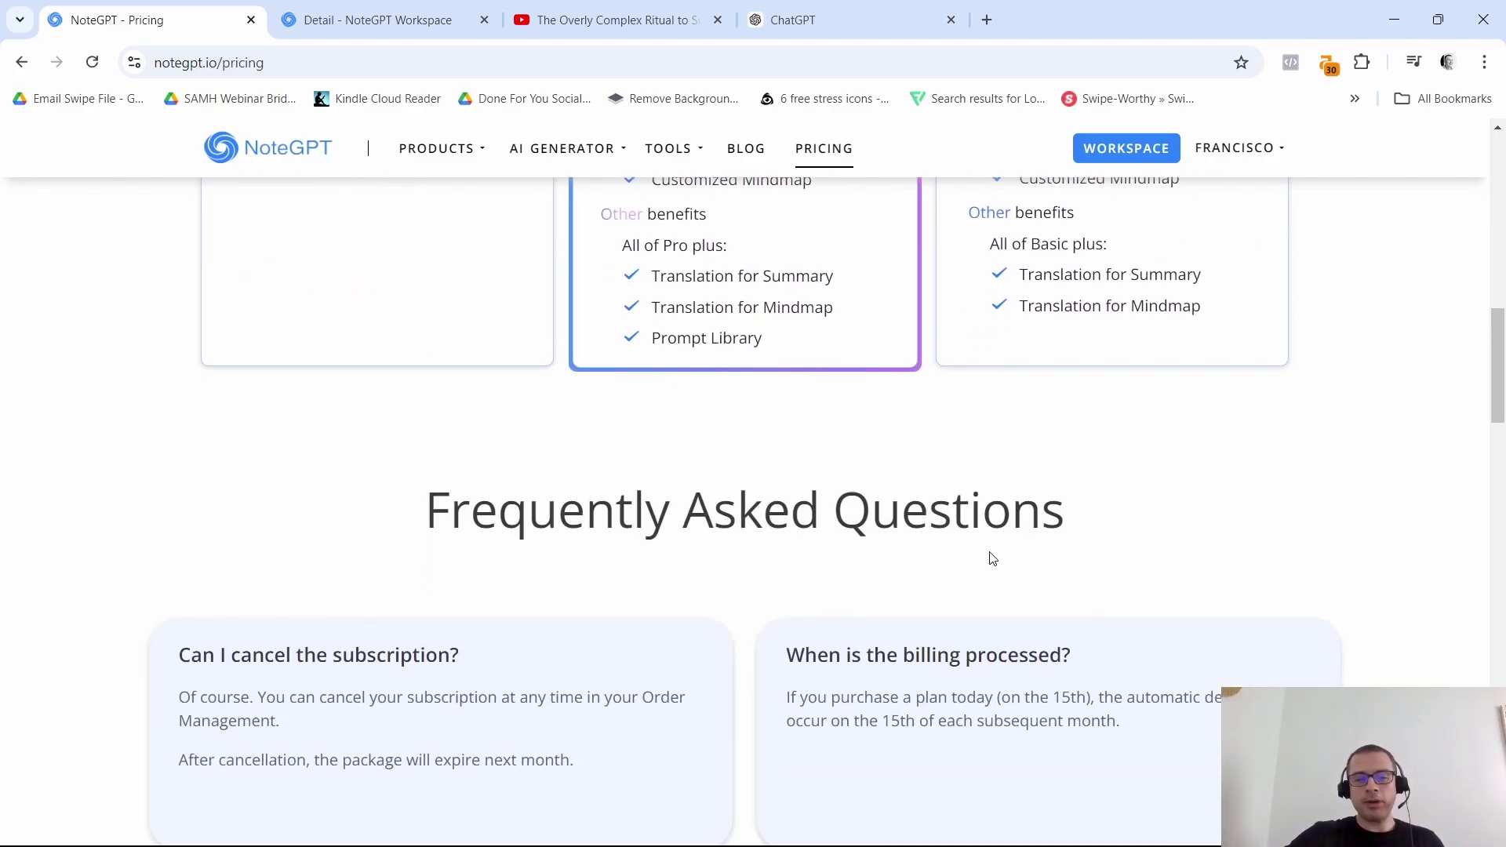
{"action": "scroll", "coordinate": [996, 564], "scroll_direction": "down", "scroll_amount": 5}
{"action": "scroll", "coordinate": [1009, 577], "scroll_direction": "up", "scroll_amount": 1}
{"action": "scroll", "coordinate": [988, 612], "scroll_direction": "up", "scroll_amount": 3}
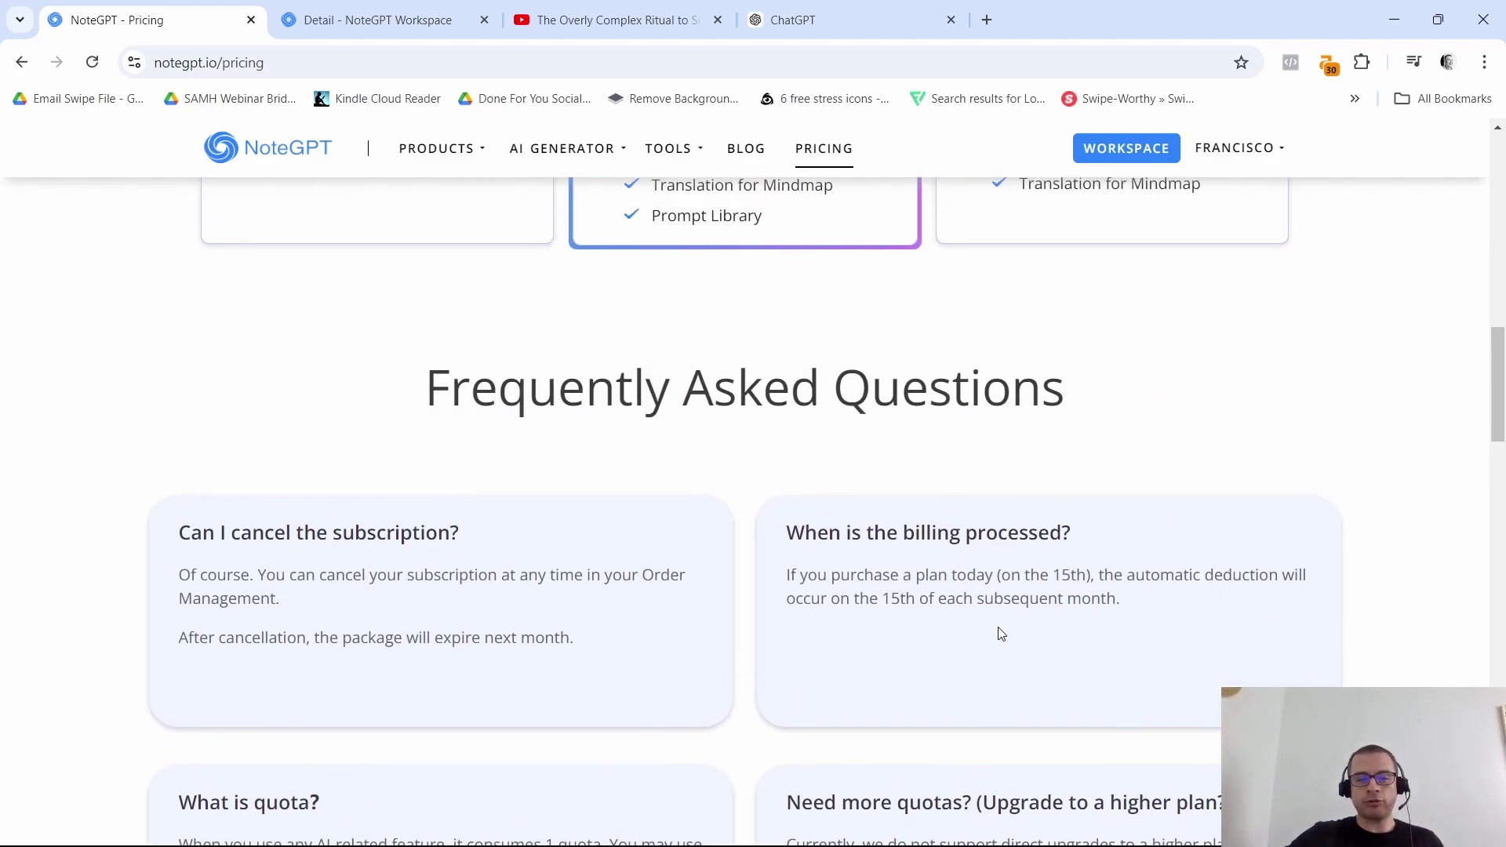
{"action": "scroll", "coordinate": [984, 549], "scroll_direction": "down", "scroll_amount": 1}
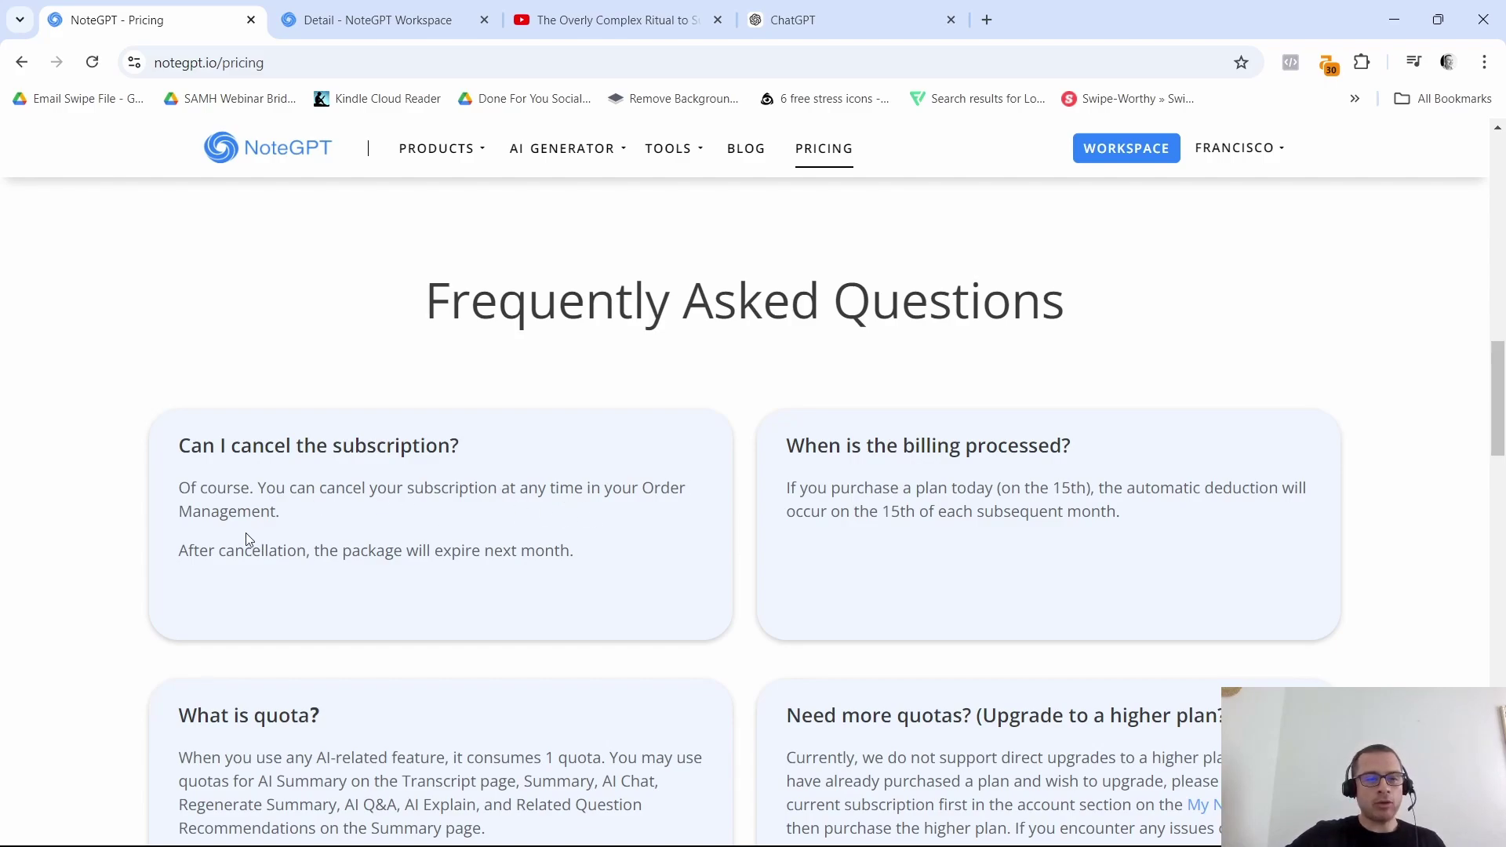
Step: Read through the pricing FAQ, then return to the guardian angel video's workspace
{"action": "scroll", "coordinate": [588, 620], "scroll_direction": "down", "scroll_amount": 3}
{"action": "scroll", "coordinate": [580, 627], "scroll_direction": "up", "scroll_amount": 1}
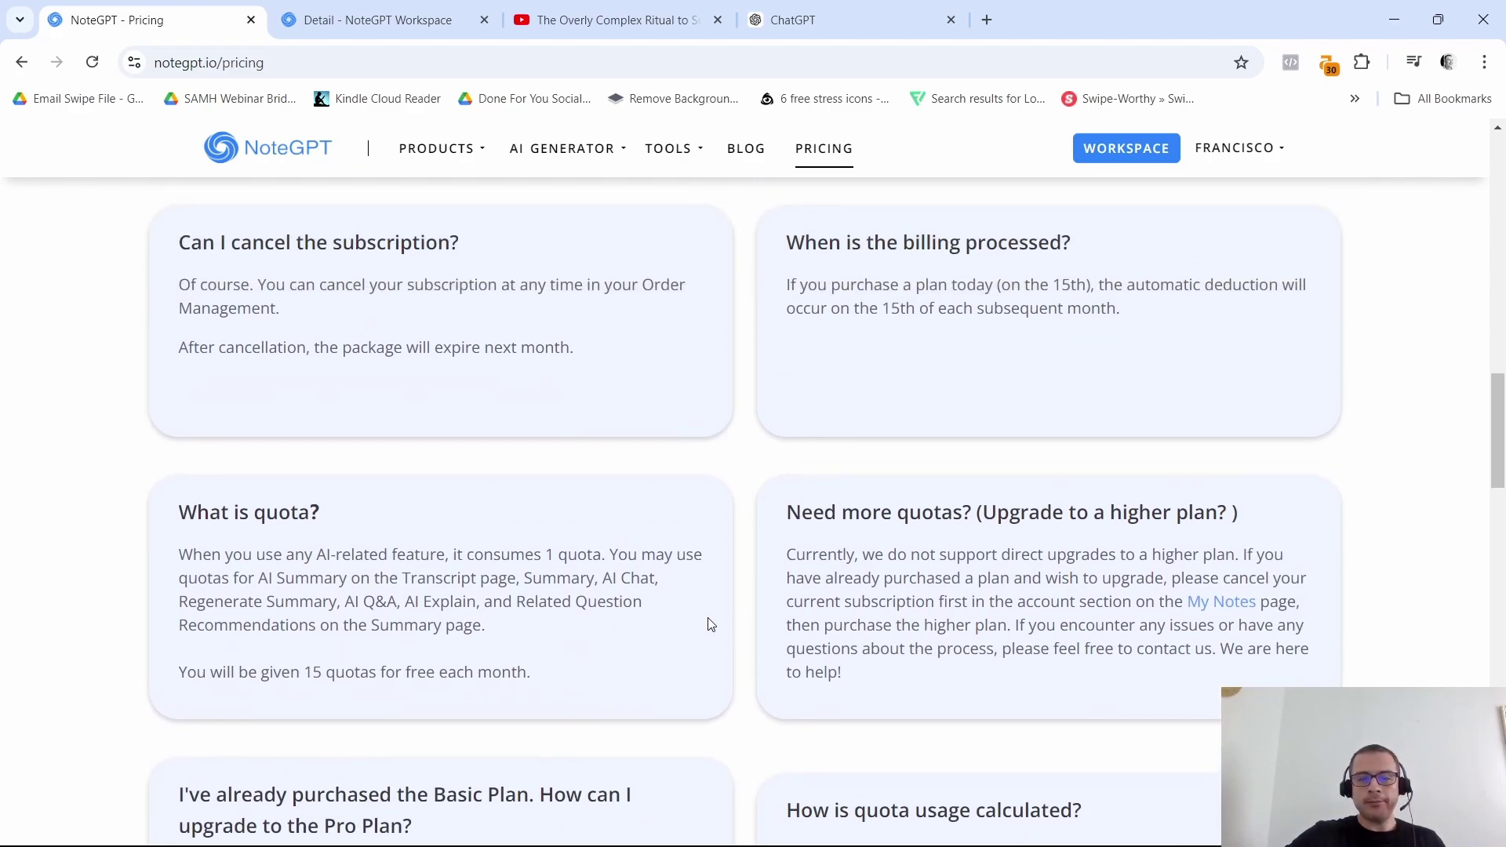
{"action": "scroll", "coordinate": [392, 619], "scroll_direction": "down", "scroll_amount": 2}
{"action": "scroll", "coordinate": [656, 622], "scroll_direction": "down", "scroll_amount": 5}
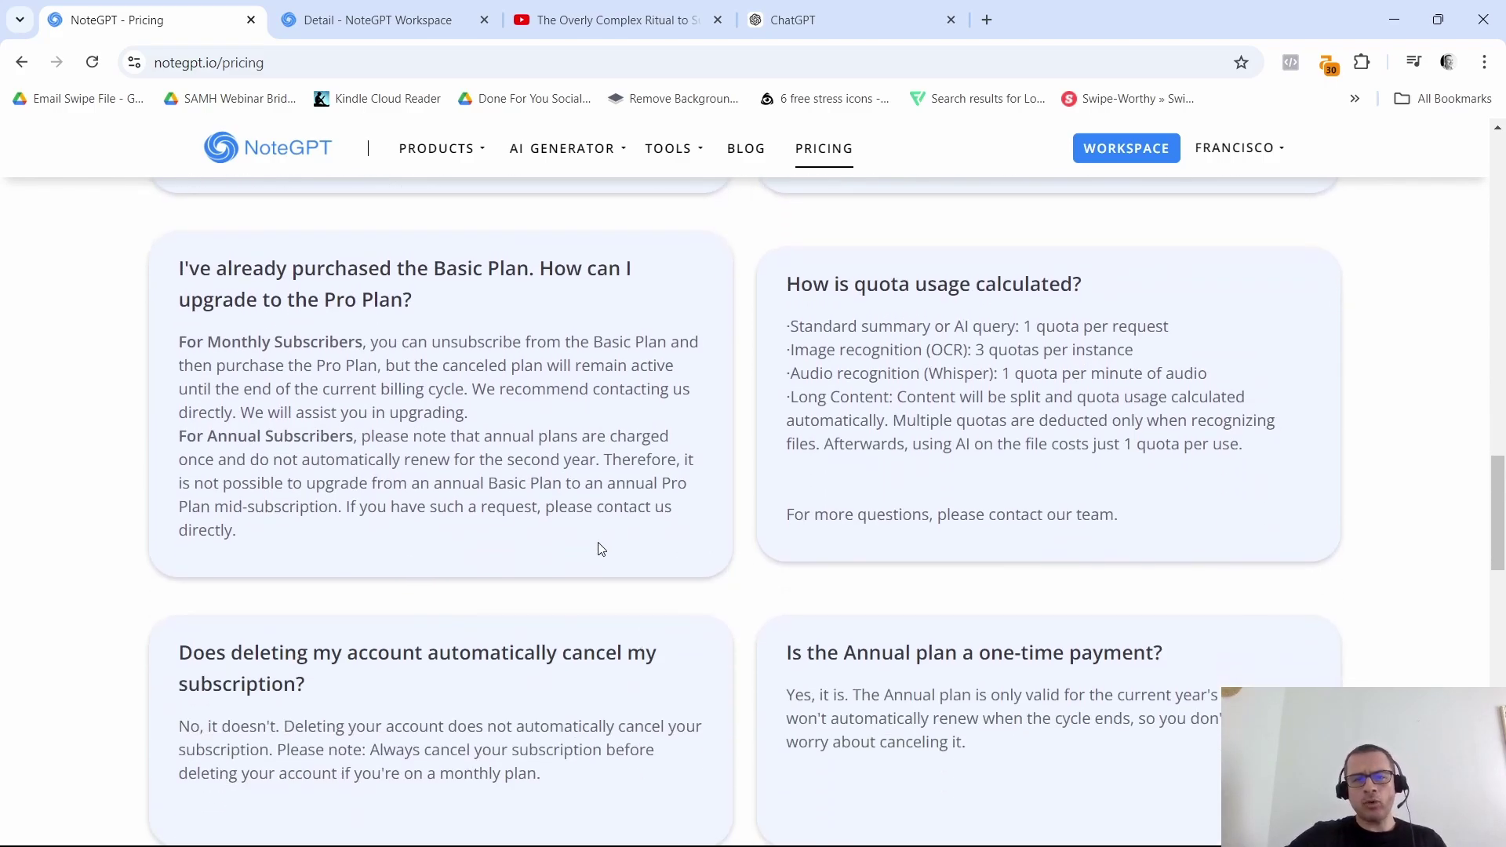
{"action": "scroll", "coordinate": [948, 507], "scroll_direction": "down", "scroll_amount": 2}
{"action": "scroll", "coordinate": [411, 481], "scroll_direction": "down", "scroll_amount": 5}
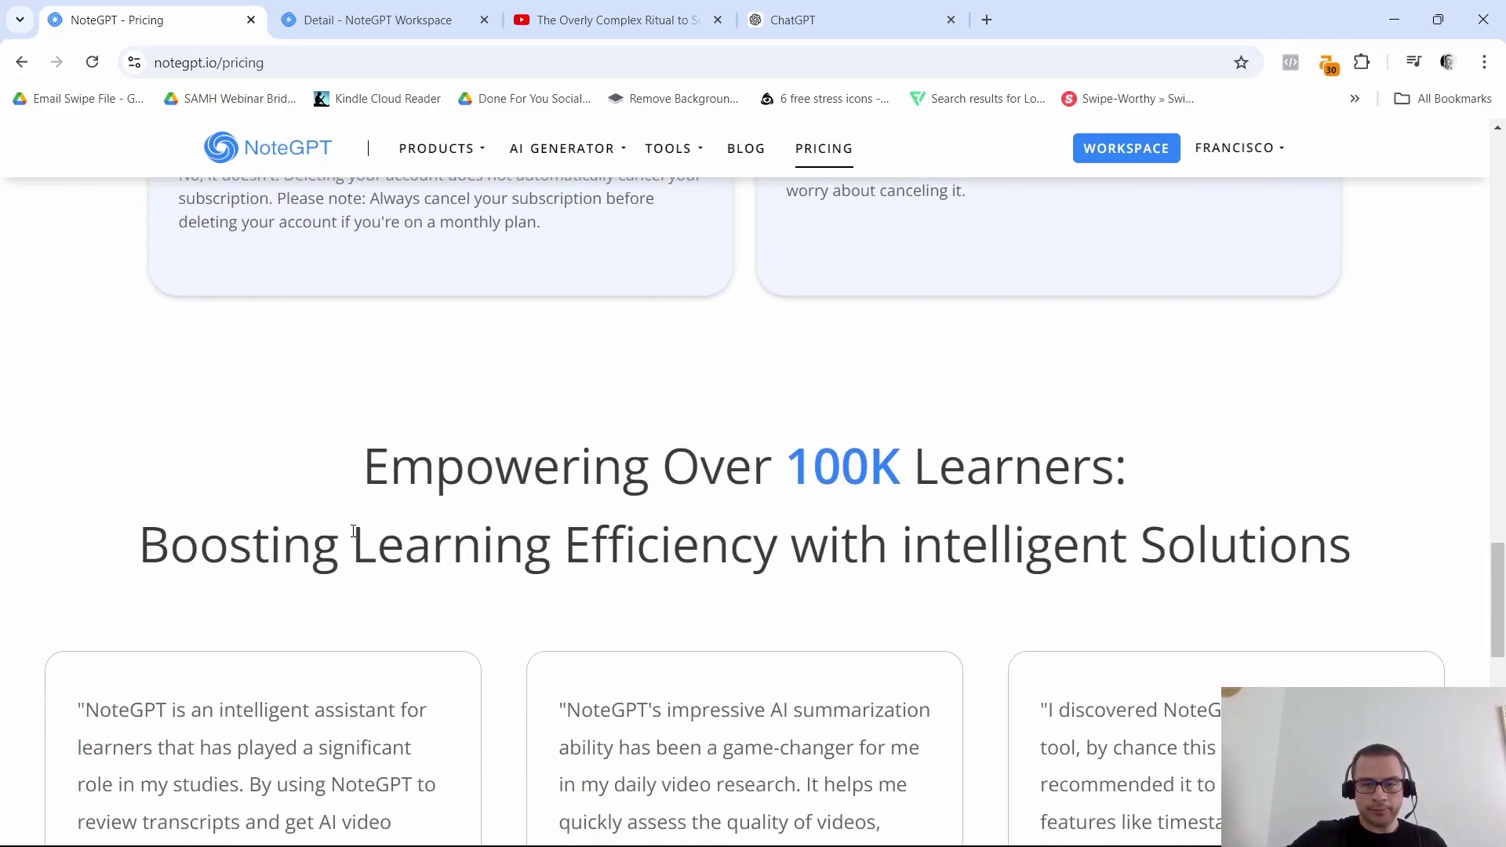
{"action": "scroll", "coordinate": [672, 572], "scroll_direction": "down", "scroll_amount": 1}
{"action": "scroll", "coordinate": [662, 682], "scroll_direction": "down", "scroll_amount": 9}
{"action": "scroll", "coordinate": [673, 656], "scroll_direction": "up", "scroll_amount": 4}
{"action": "scroll", "coordinate": [645, 628], "scroll_direction": "up", "scroll_amount": 8}
{"action": "scroll", "coordinate": [646, 628], "scroll_direction": "up", "scroll_amount": 2}
{"action": "key", "text": "ctrl+Tab"}
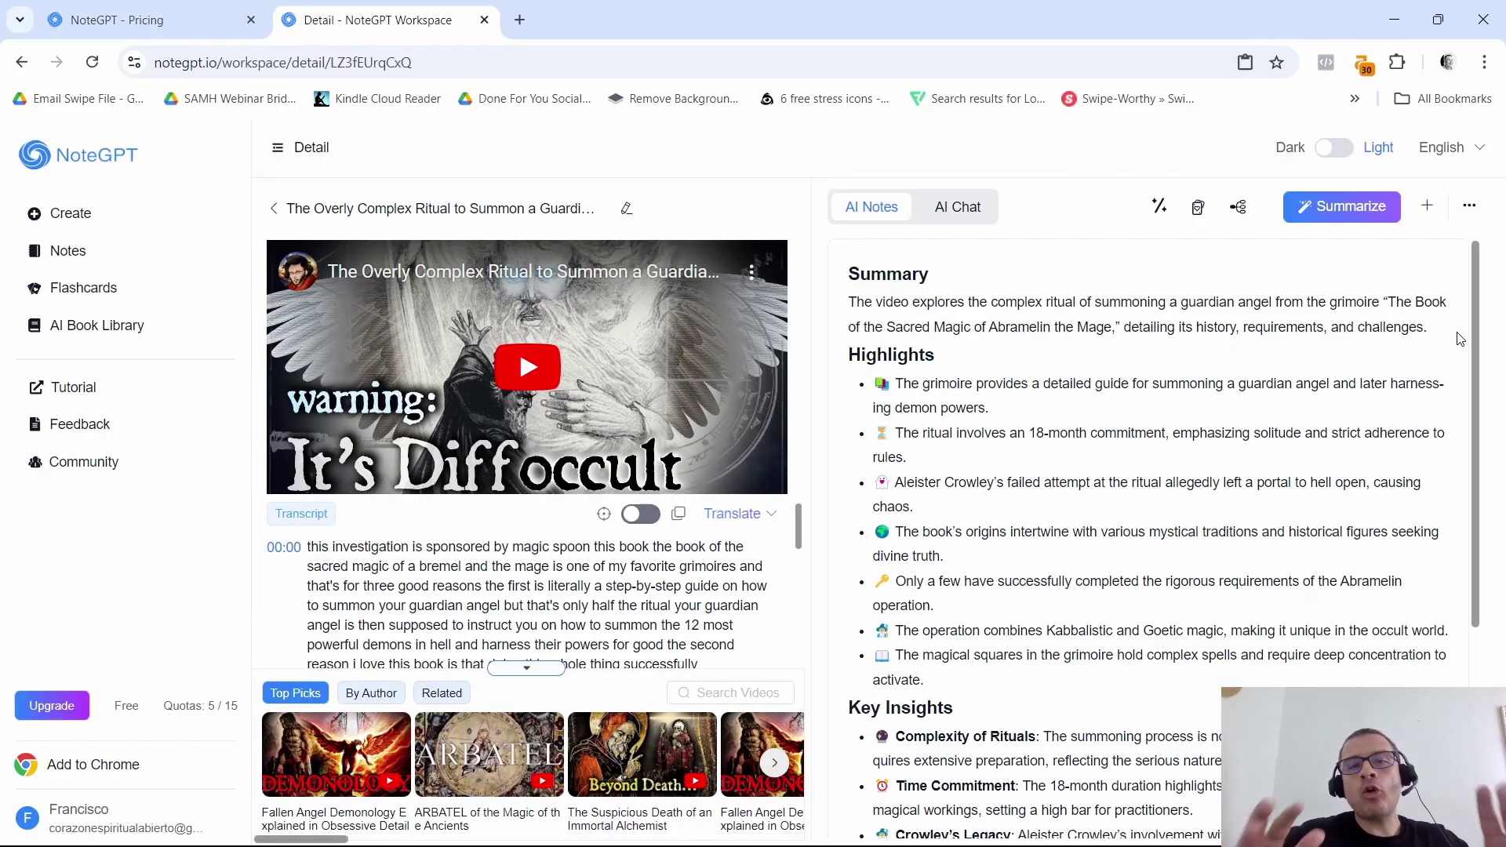